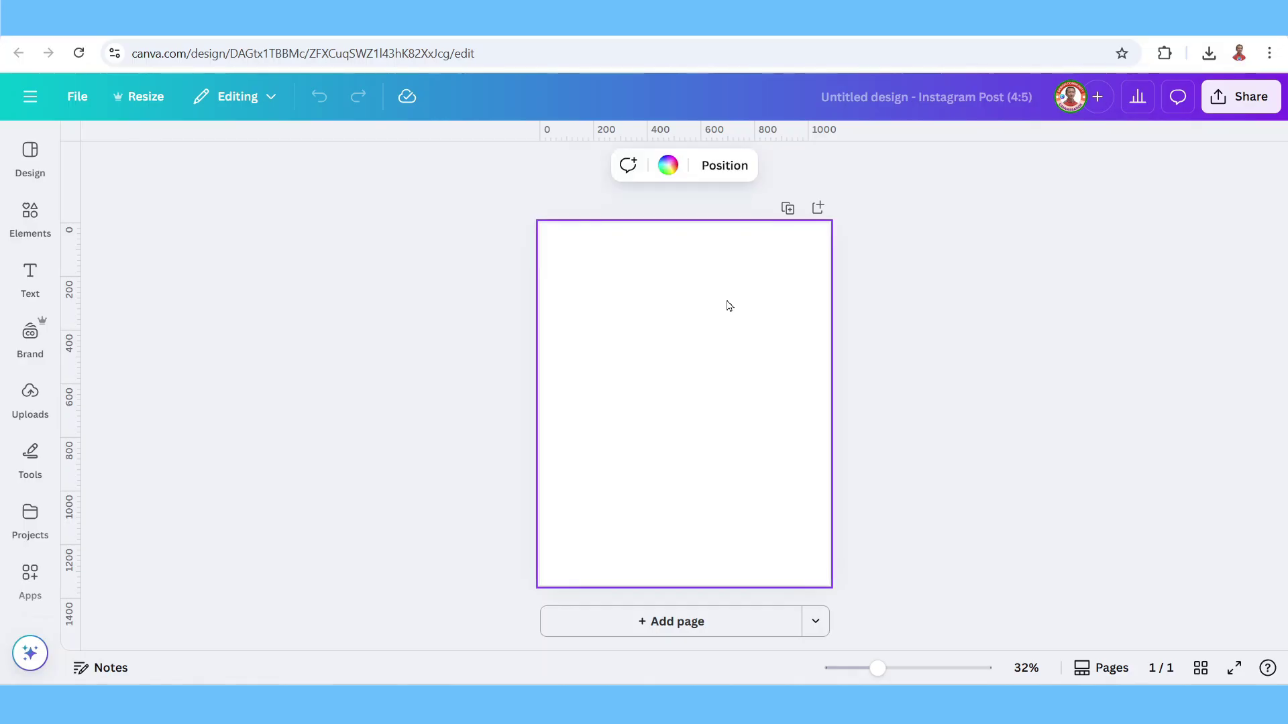
Step: Set the page background color to black
{"action": "left_click", "coordinate": [668, 165]}
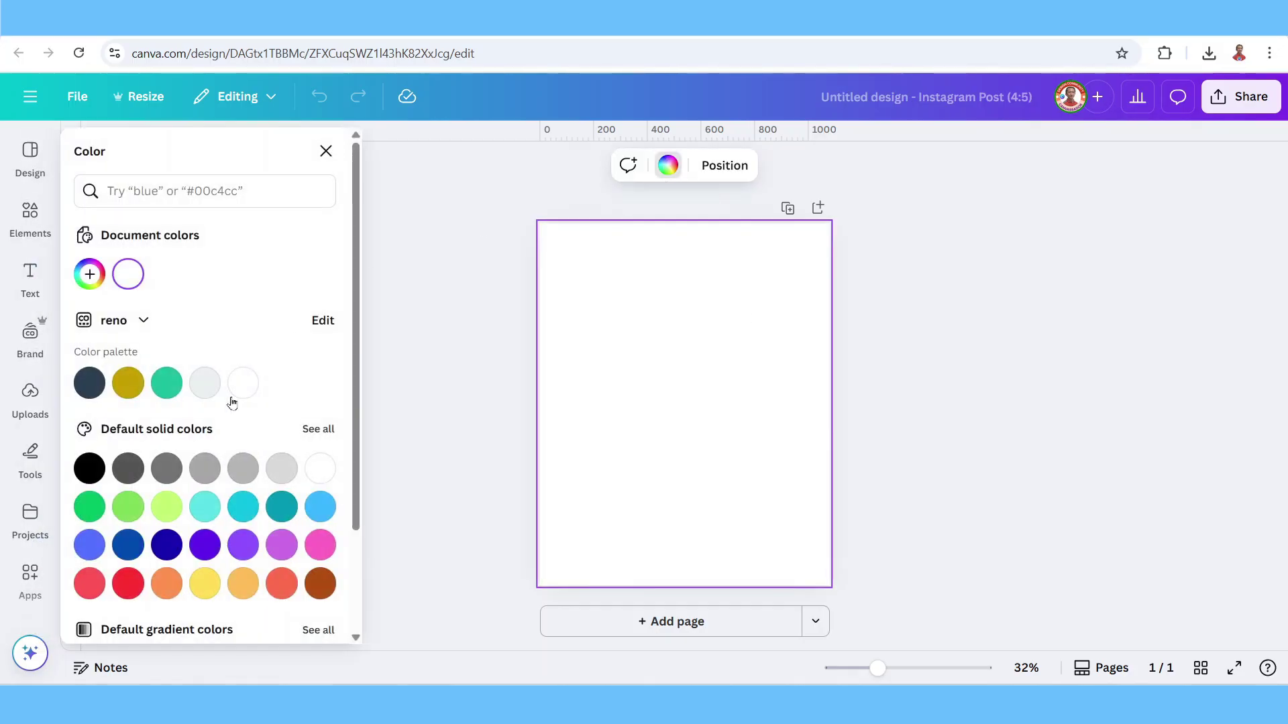
{"action": "left_click", "coordinate": [90, 469]}
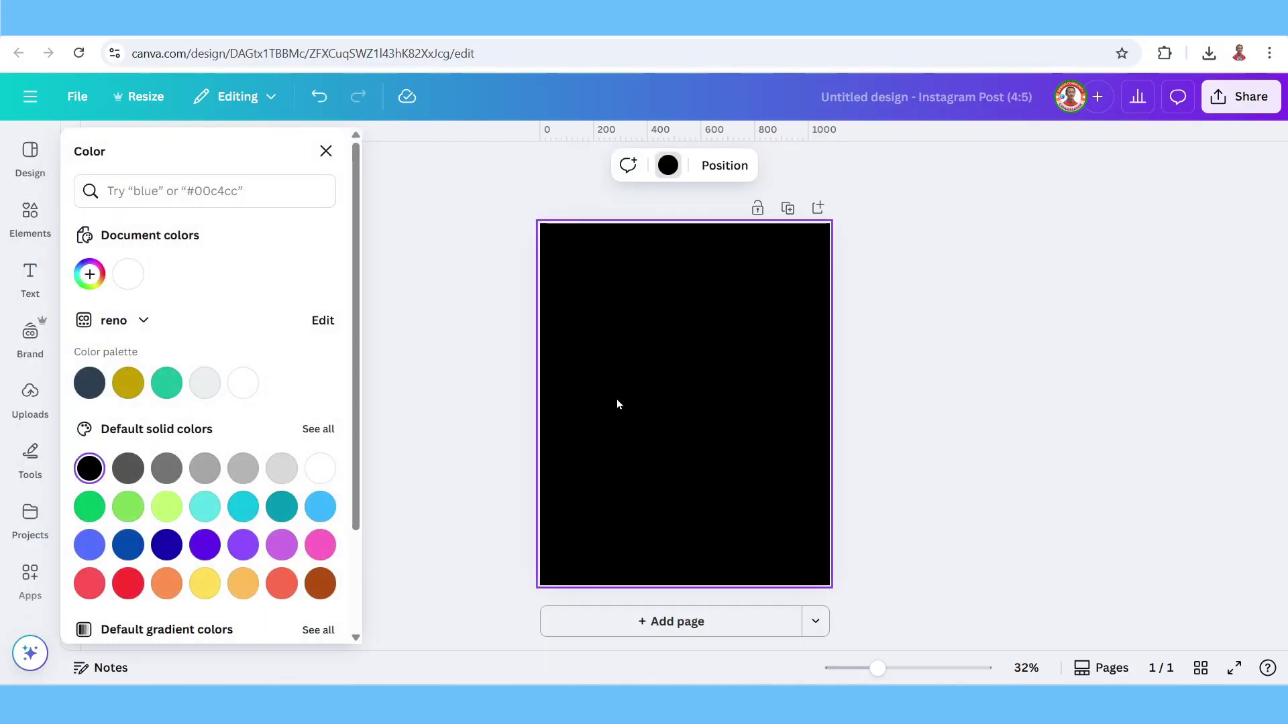
Step: Search the photo elements for "oopen brown paper bag" and add the crumpled, wide-open paper bag to the page
{"action": "left_click", "coordinate": [29, 218]}
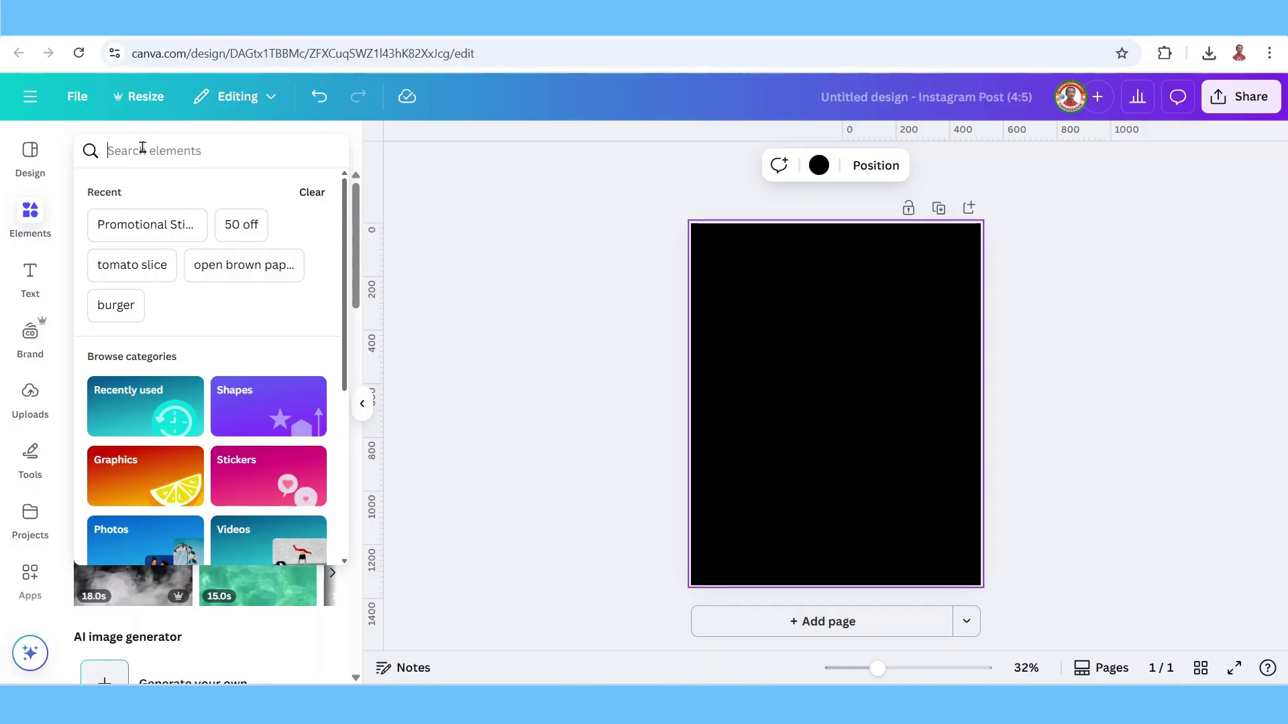
{"action": "type", "text": "oopen brown paper bag"}
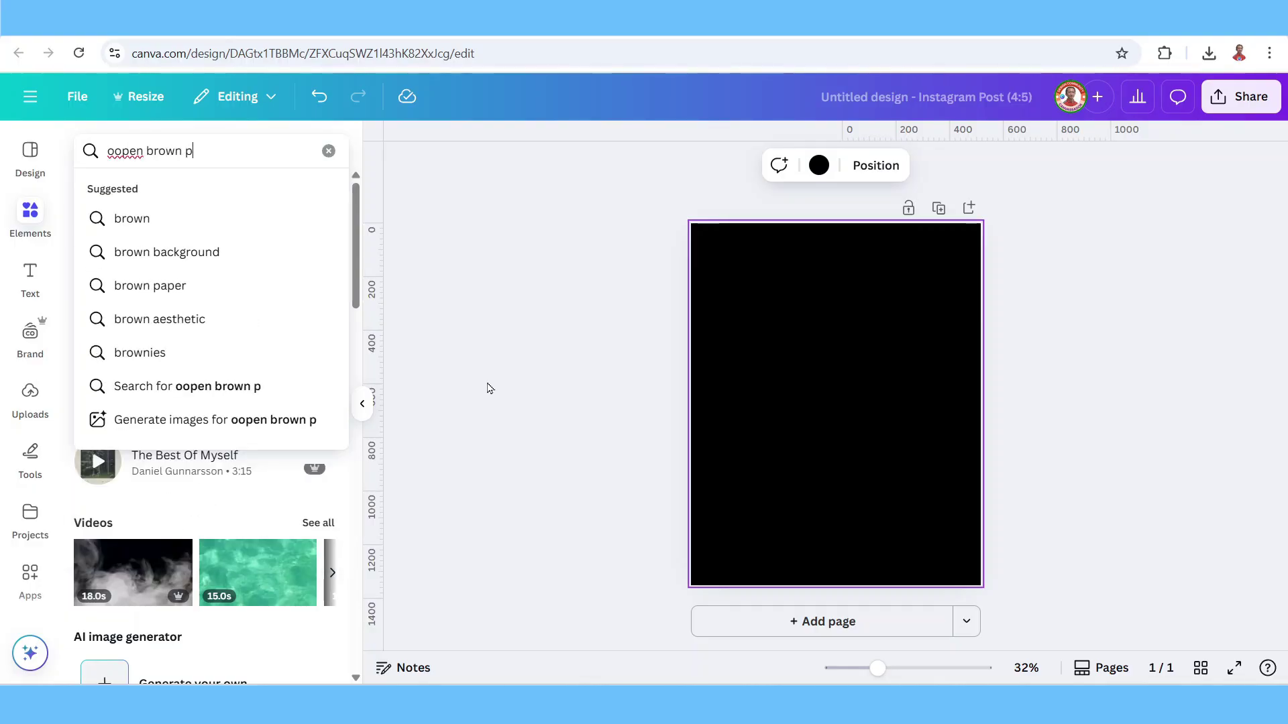
{"action": "key", "text": "Return"}
{"action": "left_click", "coordinate": [317, 444]}
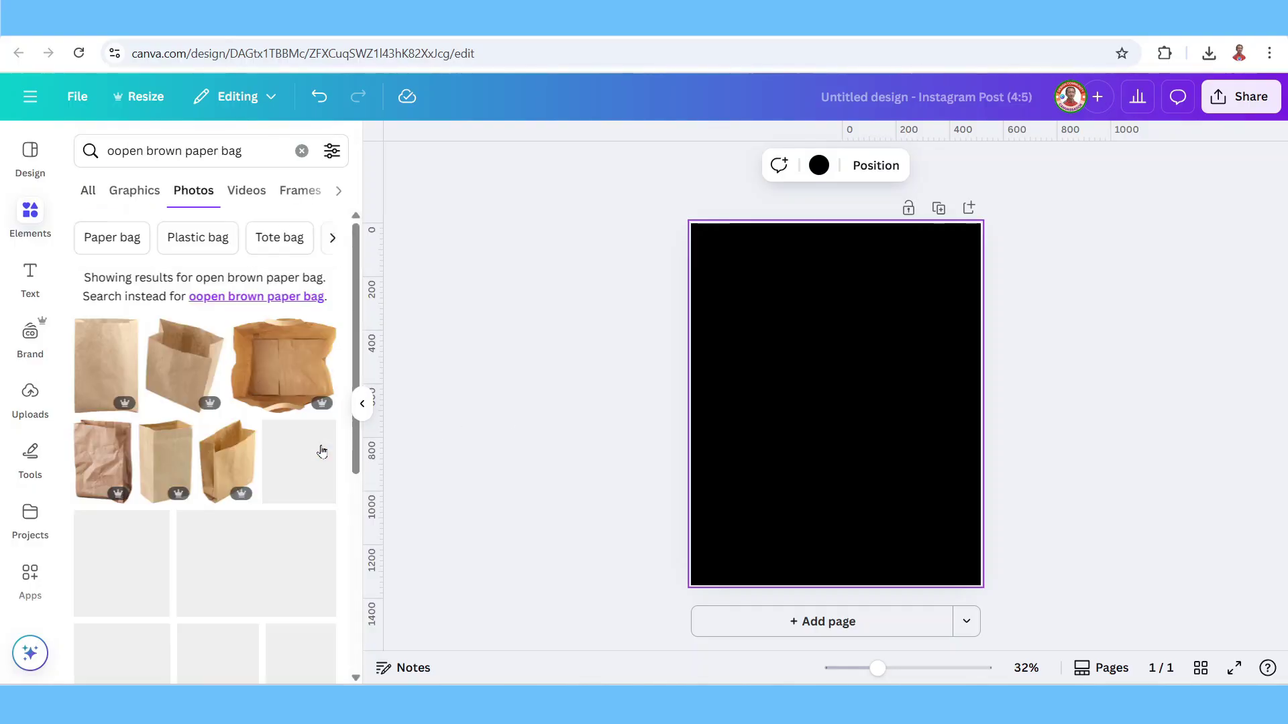
{"action": "left_click", "coordinate": [93, 459]}
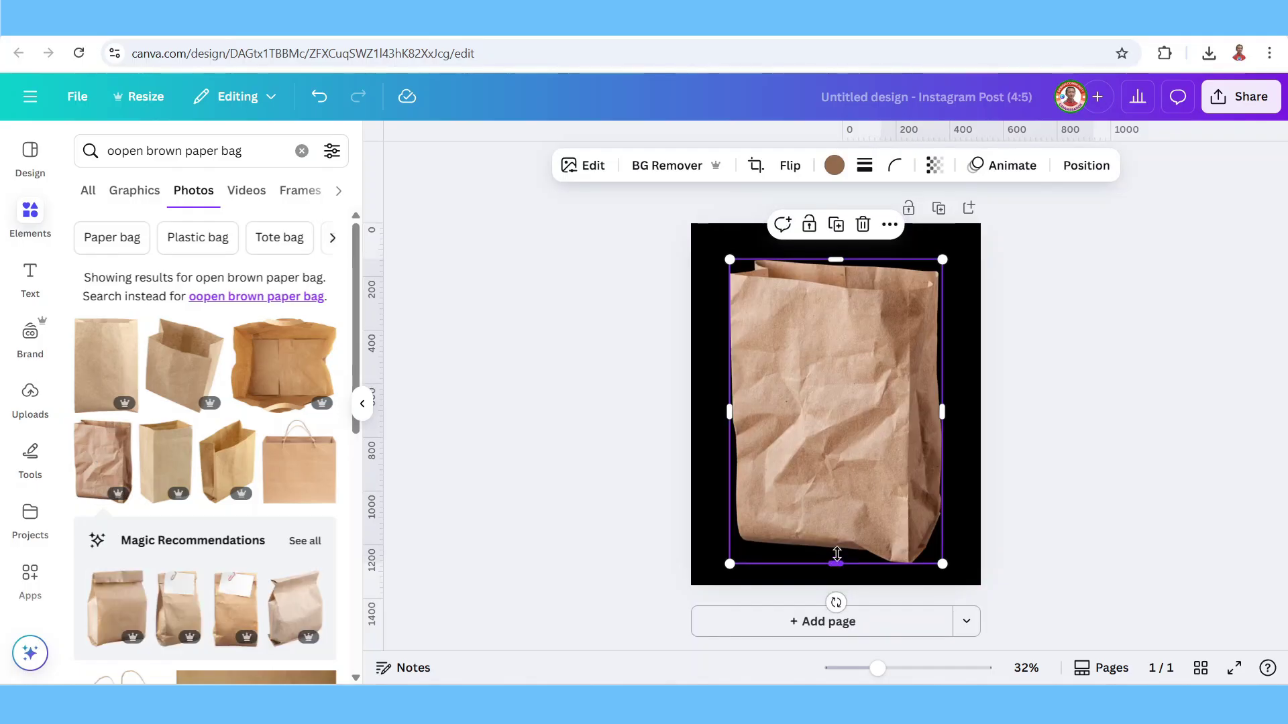
Step: Crop off the lower part of the paper bag, enlarge it to nearly the page width and place it along the page's bottom edge
{"action": "left_click_drag", "start_coordinate": [835, 555], "coordinate": [838, 396]}
{"action": "left_click_drag", "start_coordinate": [882, 340], "coordinate": [865, 553]}
{"action": "left_click_drag", "start_coordinate": [926, 467], "coordinate": [974, 443]}
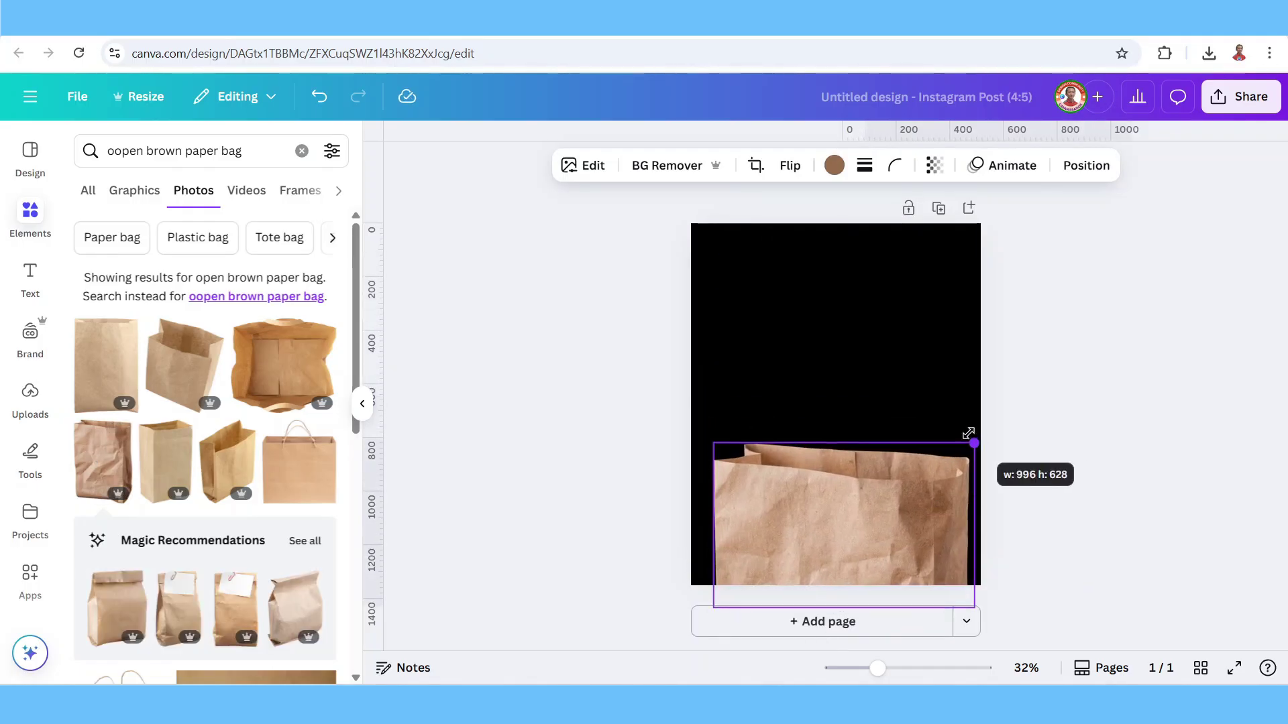
{"action": "left_click_drag", "start_coordinate": [878, 497], "coordinate": [876, 551]}
{"action": "left_click_drag", "start_coordinate": [964, 491], "coordinate": [974, 483]}
{"action": "left_click_drag", "start_coordinate": [924, 533], "coordinate": [864, 547]}
Step: Duplicate the paper bag and erase one copy's inner back panel with the Background Remover's Erase brush at size 20, keeping only the front
{"action": "left_click", "coordinate": [840, 449]}
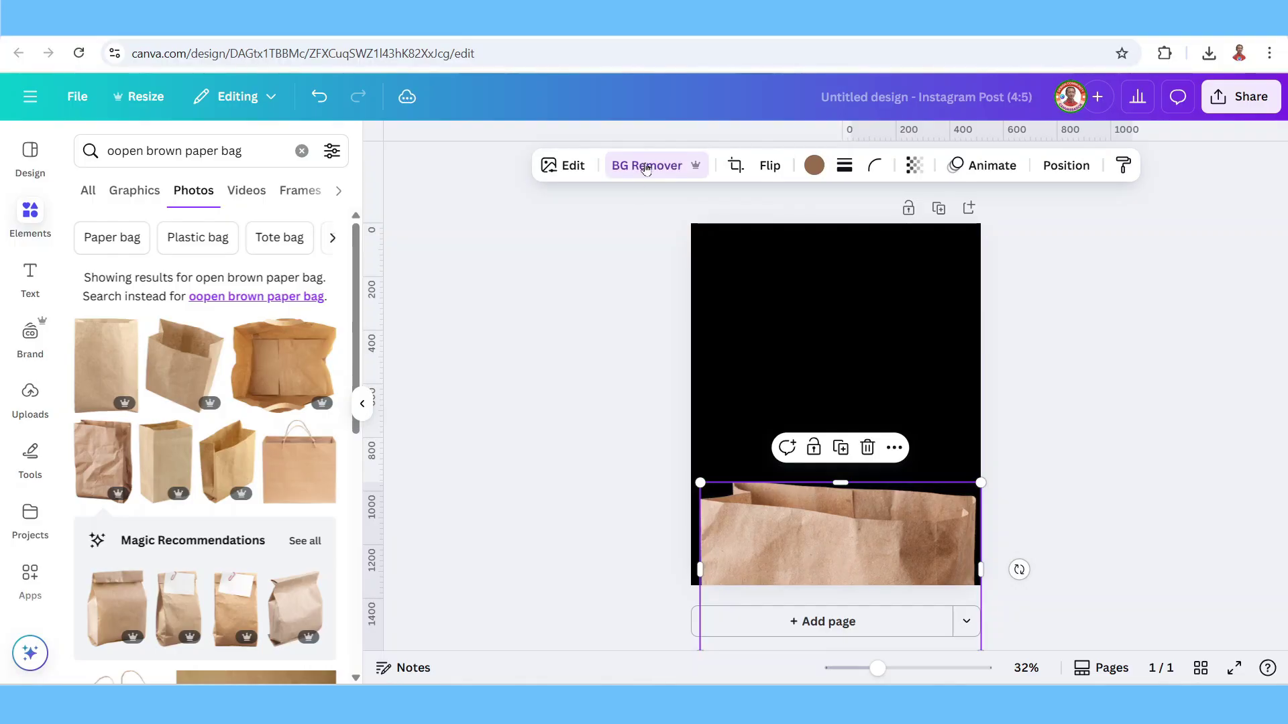
{"action": "left_click", "coordinate": [645, 168]}
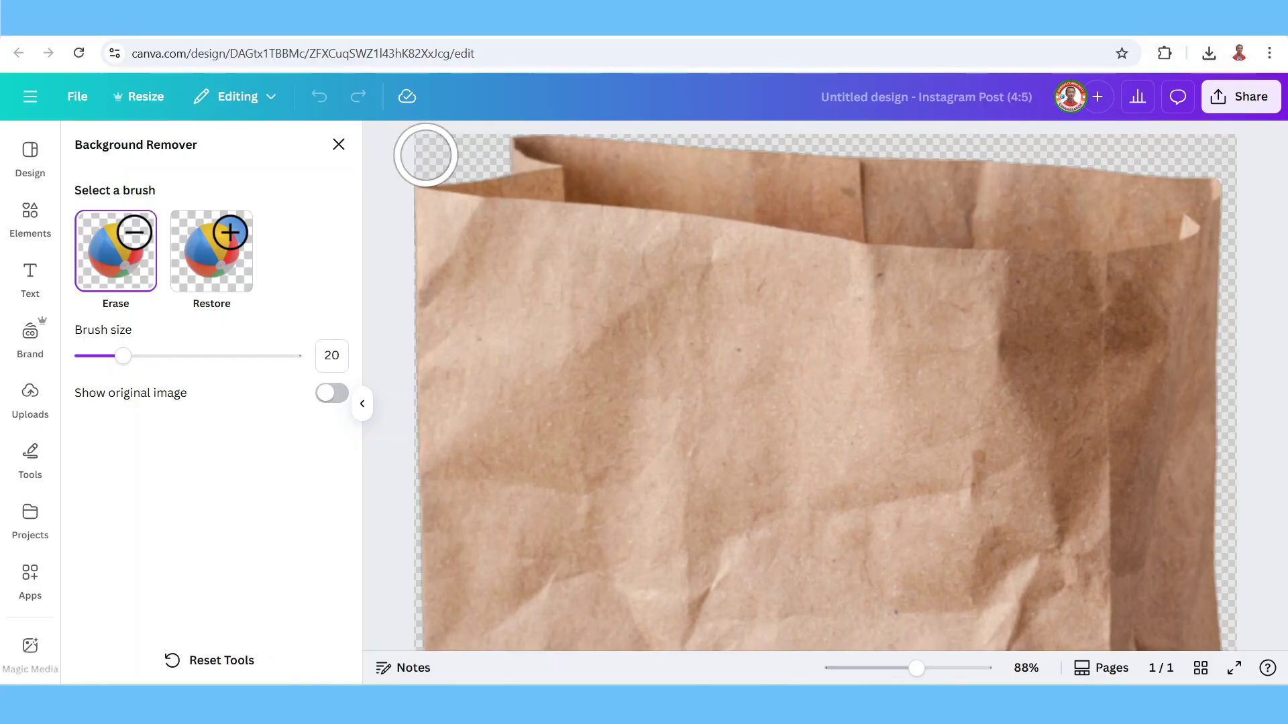
{"action": "mouse_move", "coordinate": [426, 155]}
{"action": "left_mouse_down"}
{"action": "mouse_move", "coordinate": [897, 215]}
{"action": "mouse_move", "coordinate": [1060, 221]}
{"action": "mouse_move", "coordinate": [1184, 207]}
{"action": "mouse_move", "coordinate": [438, 123]}
{"action": "left_mouse_up"}
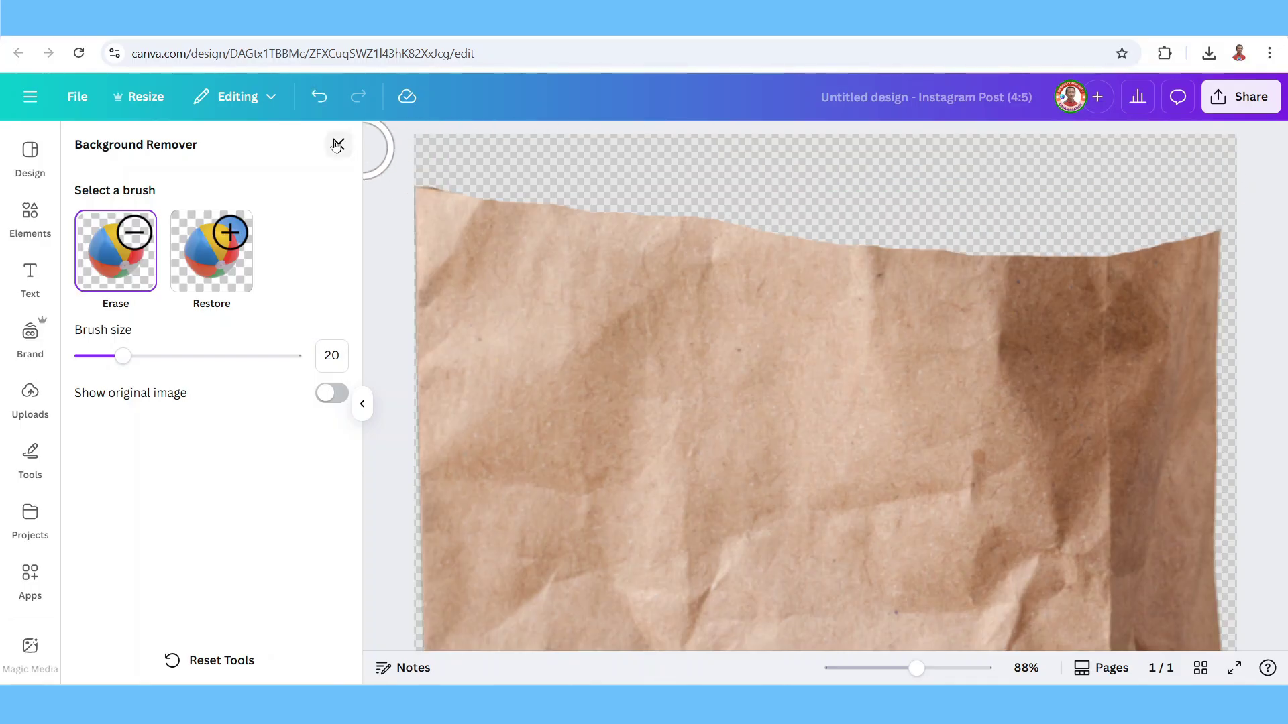
{"action": "left_click", "coordinate": [336, 145]}
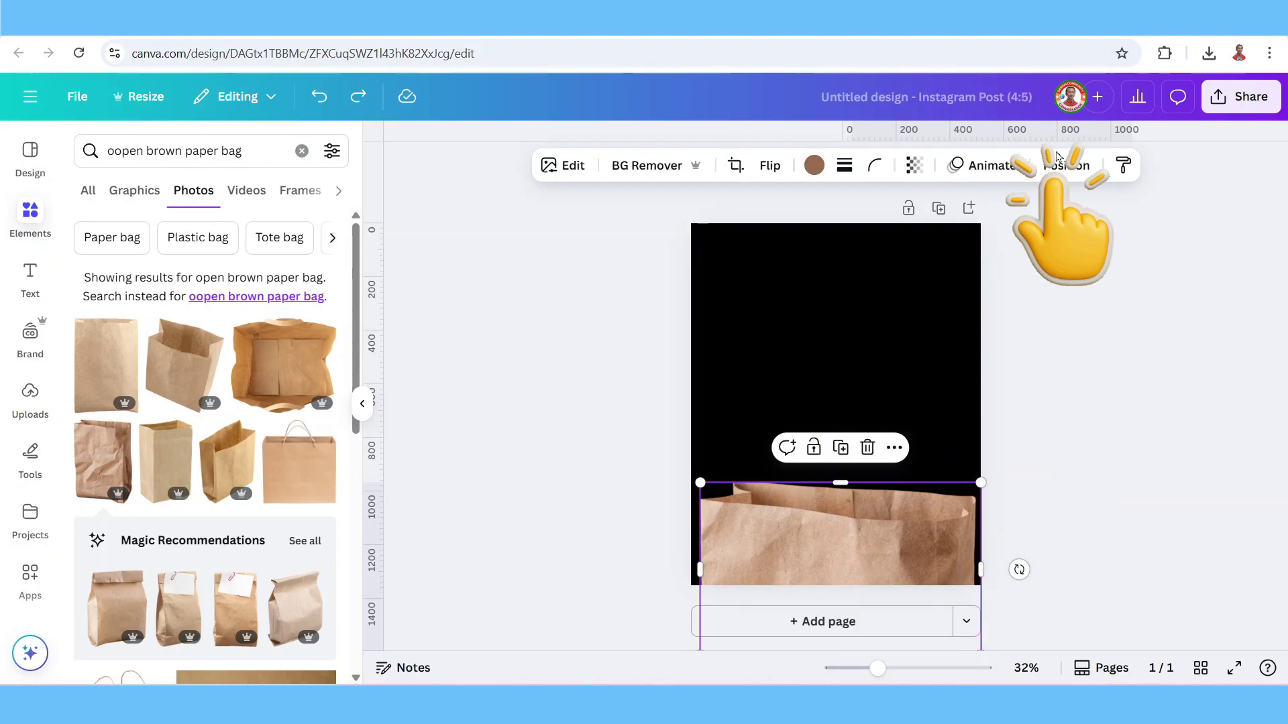
Step: Reorder the layers so the front-only bag lies above the full bag, and shift both bags slightly lower on the page
{"action": "left_click", "coordinate": [1071, 173]}
{"action": "left_click", "coordinate": [295, 187]}
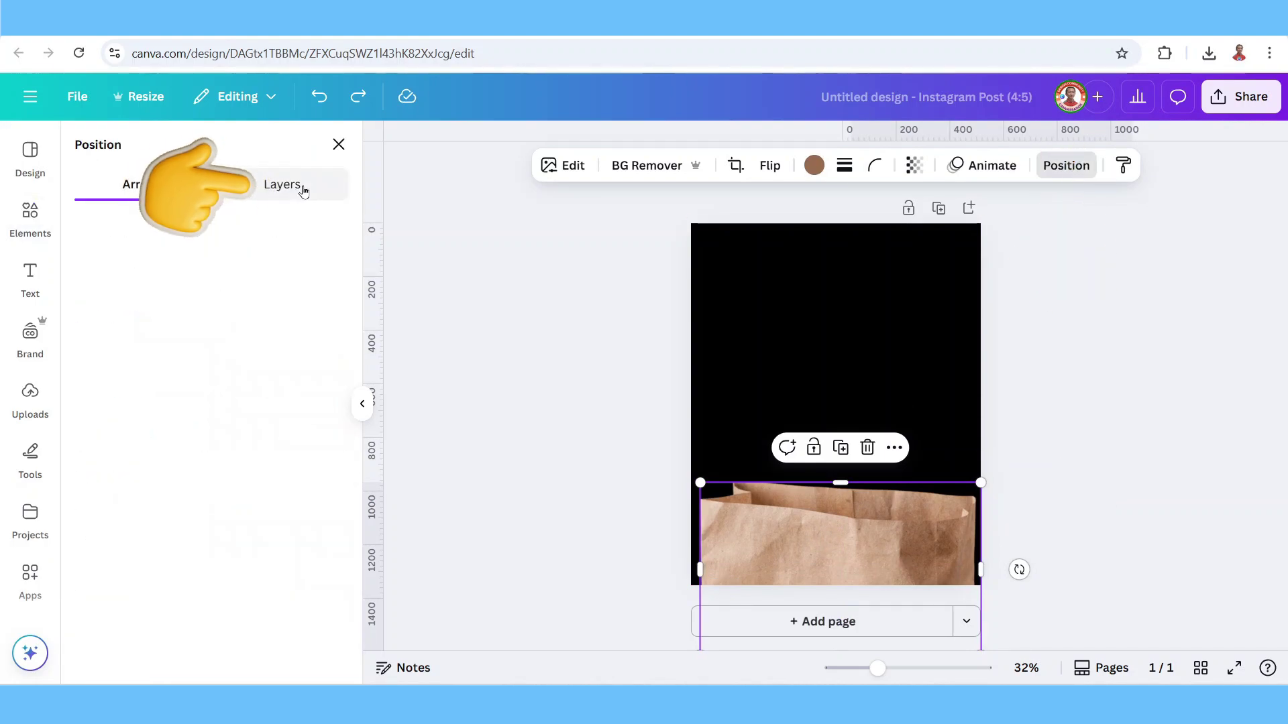
{"action": "left_click_drag", "start_coordinate": [252, 287], "coordinate": [245, 368]}
{"action": "left_click_drag", "start_coordinate": [1025, 438], "coordinate": [712, 609]}
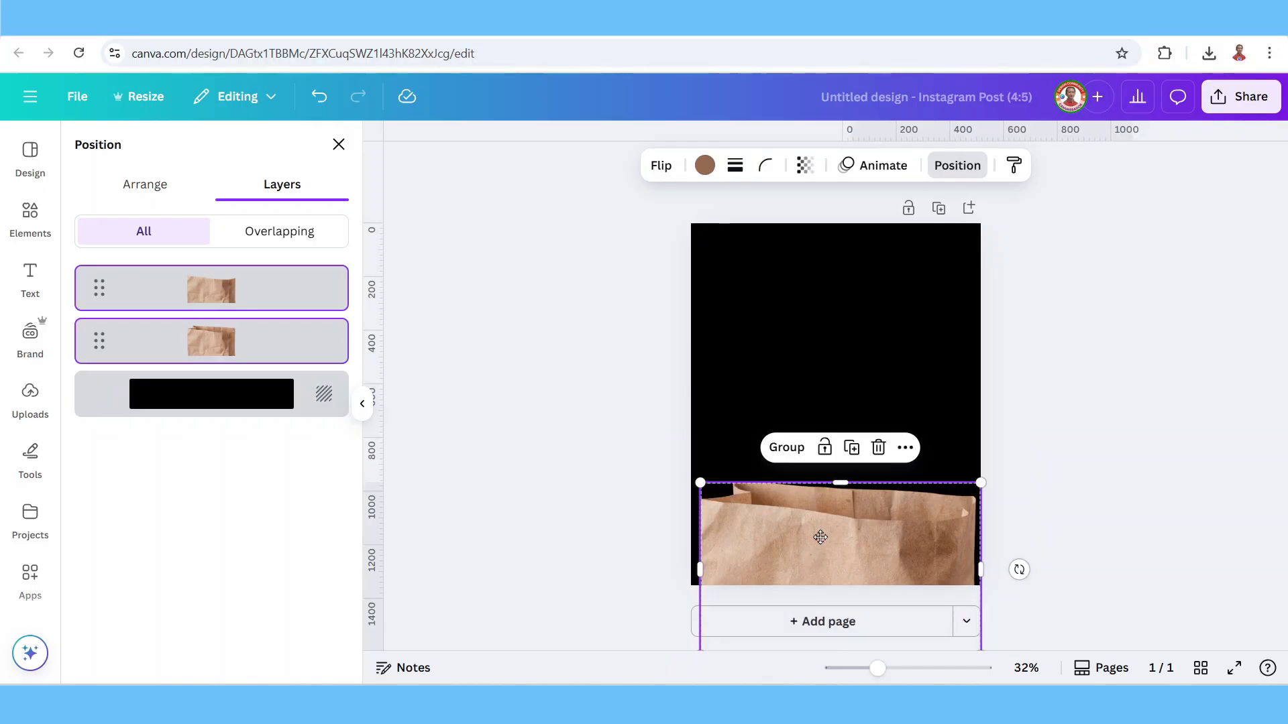
{"action": "left_click_drag", "start_coordinate": [820, 537], "coordinate": [821, 560]}
Step: Add the burger photo with flying ingredients from a photo search for "burger" and remove its background
{"action": "left_click", "coordinate": [31, 222]}
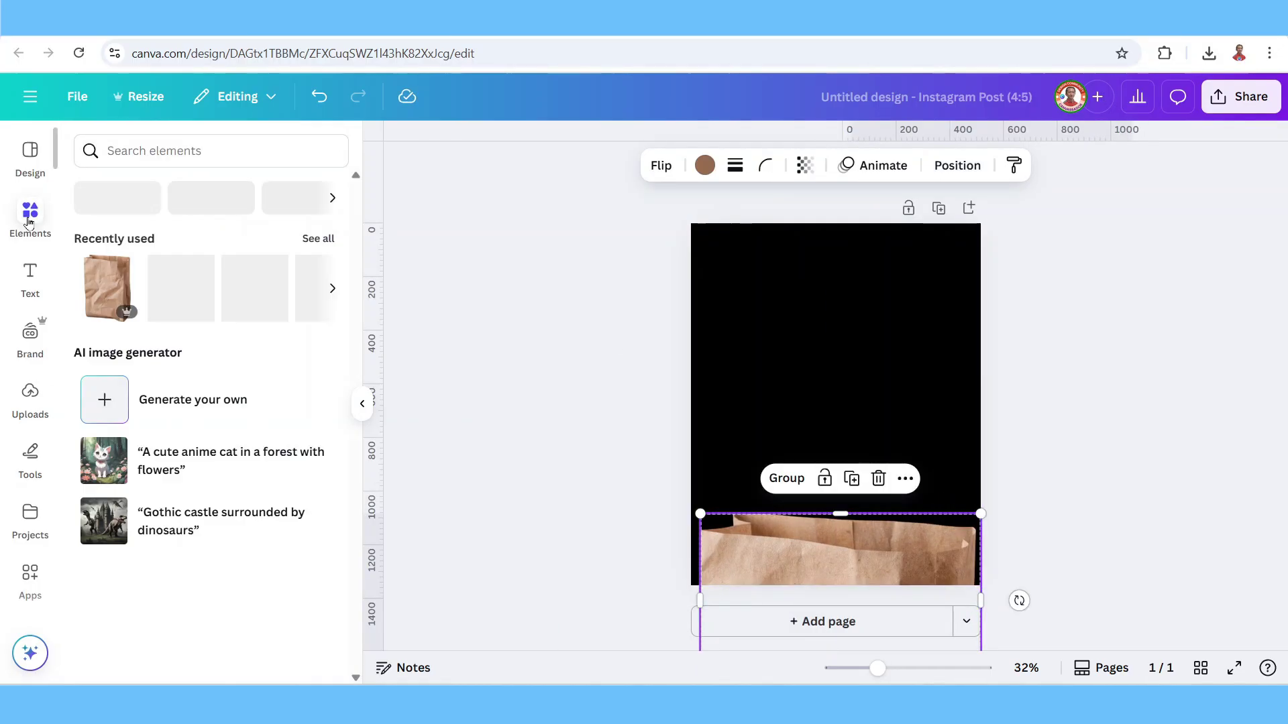
{"action": "left_click", "coordinate": [151, 150]}
{"action": "type", "text": "bu"}
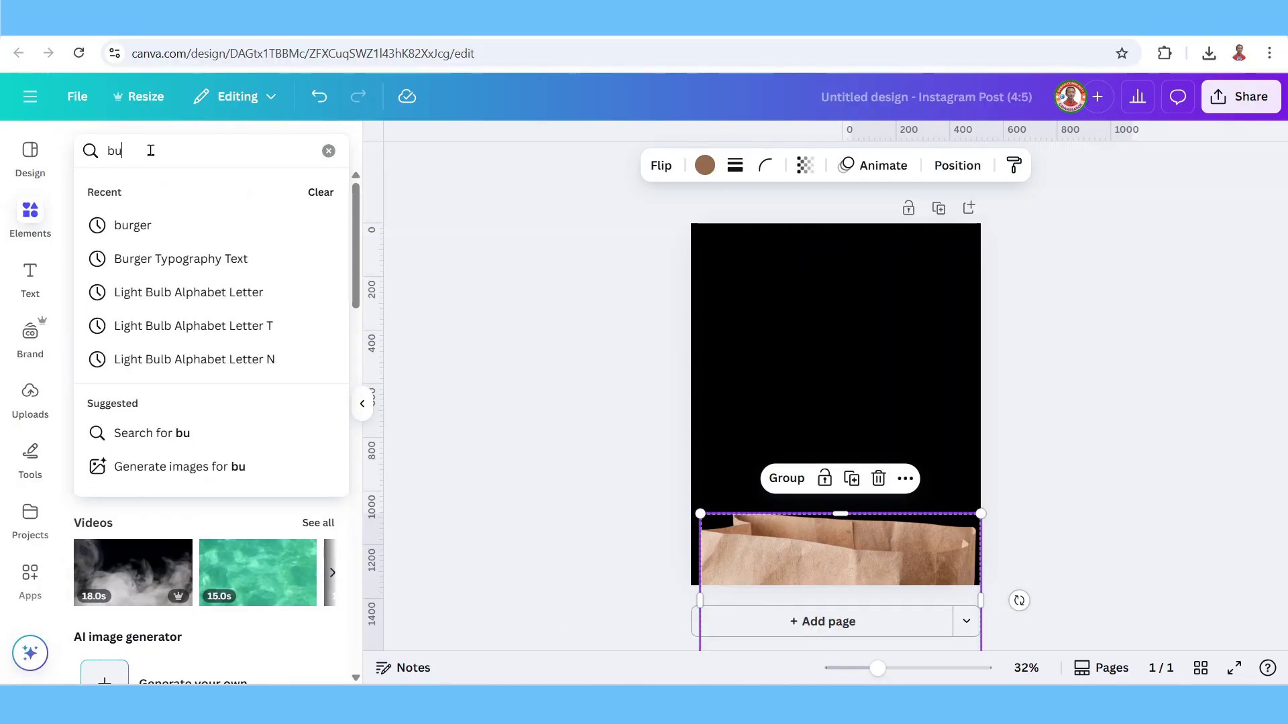
{"action": "type", "text": "rger"}
{"action": "key", "text": "Return"}
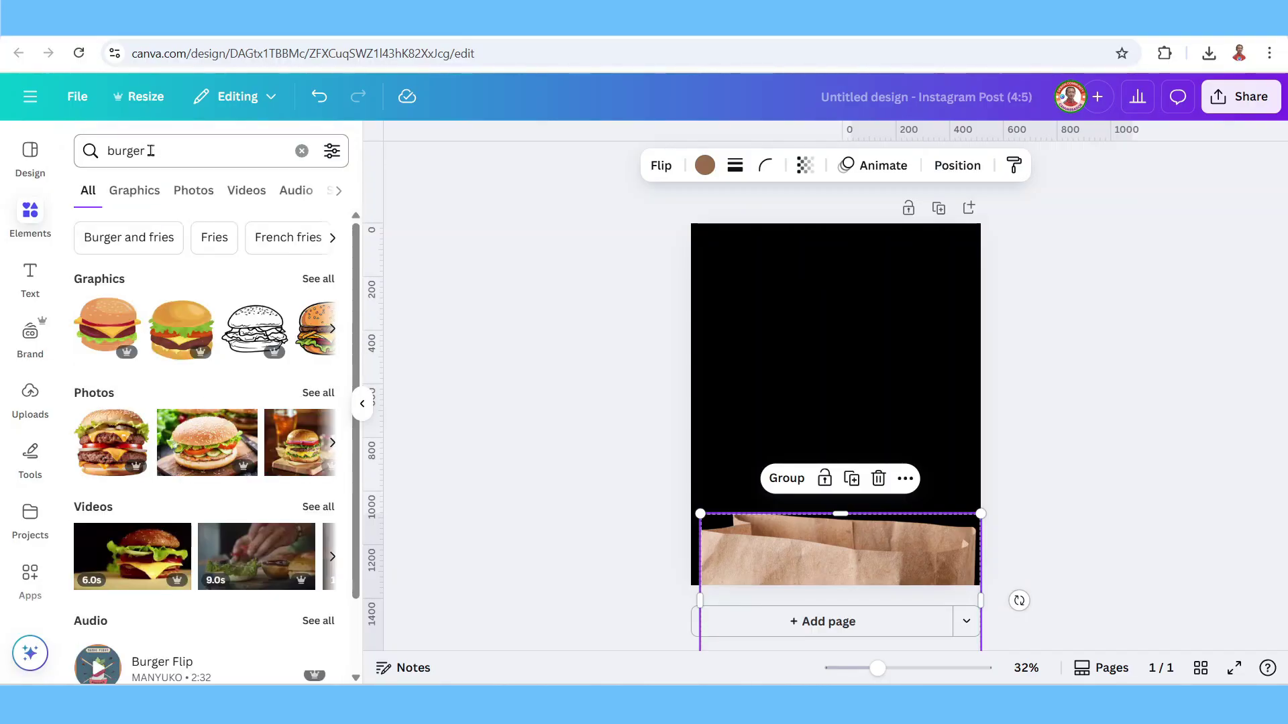
{"action": "left_click", "coordinate": [318, 393]}
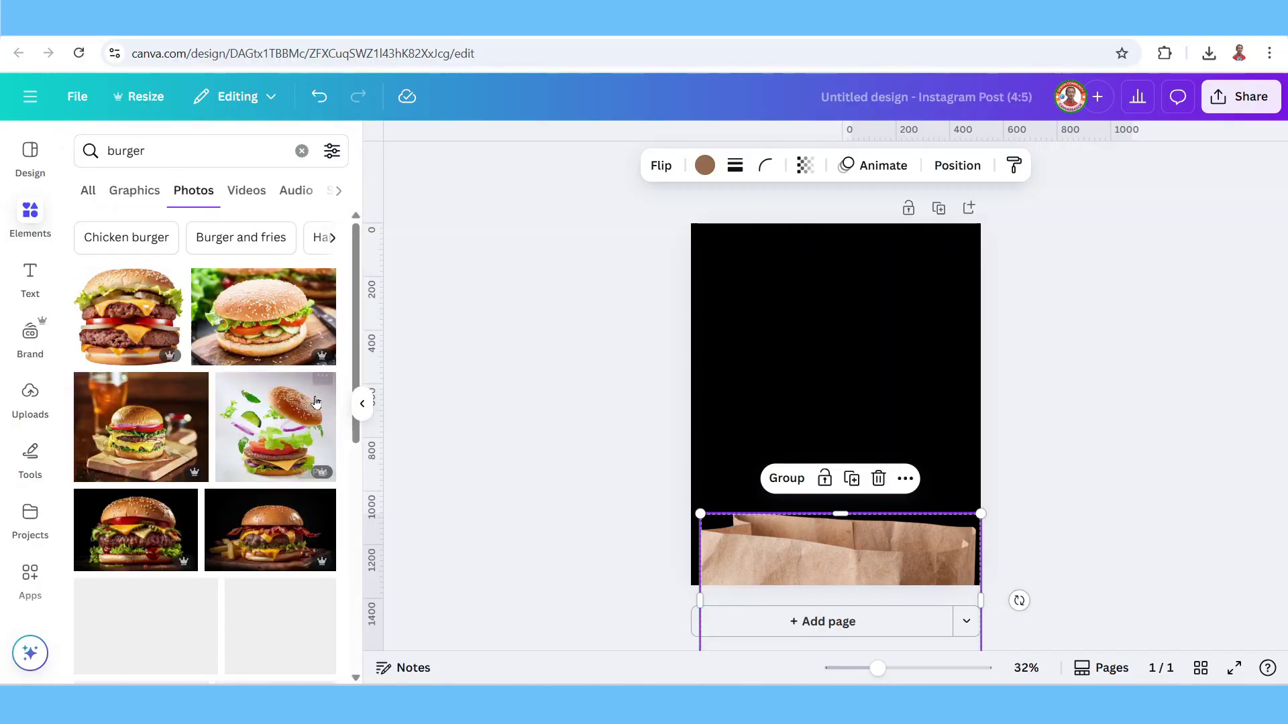
{"action": "left_click", "coordinate": [324, 389]}
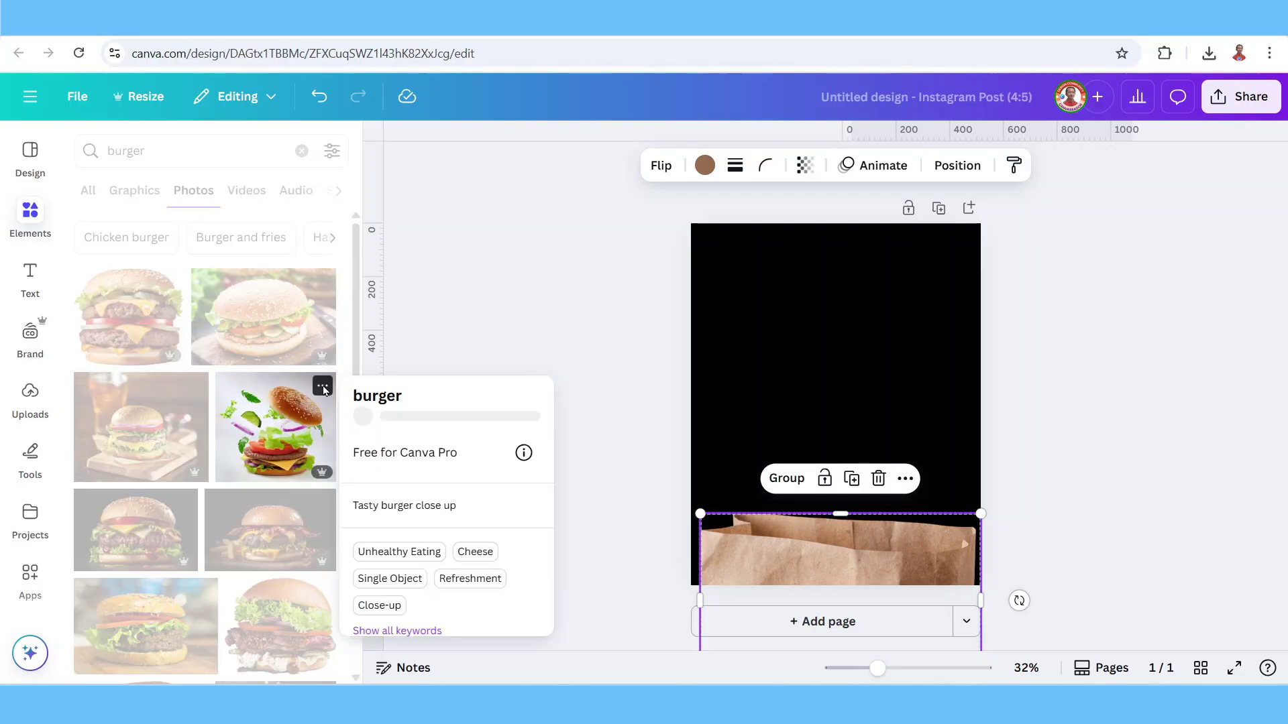
{"action": "left_click", "coordinate": [275, 432]}
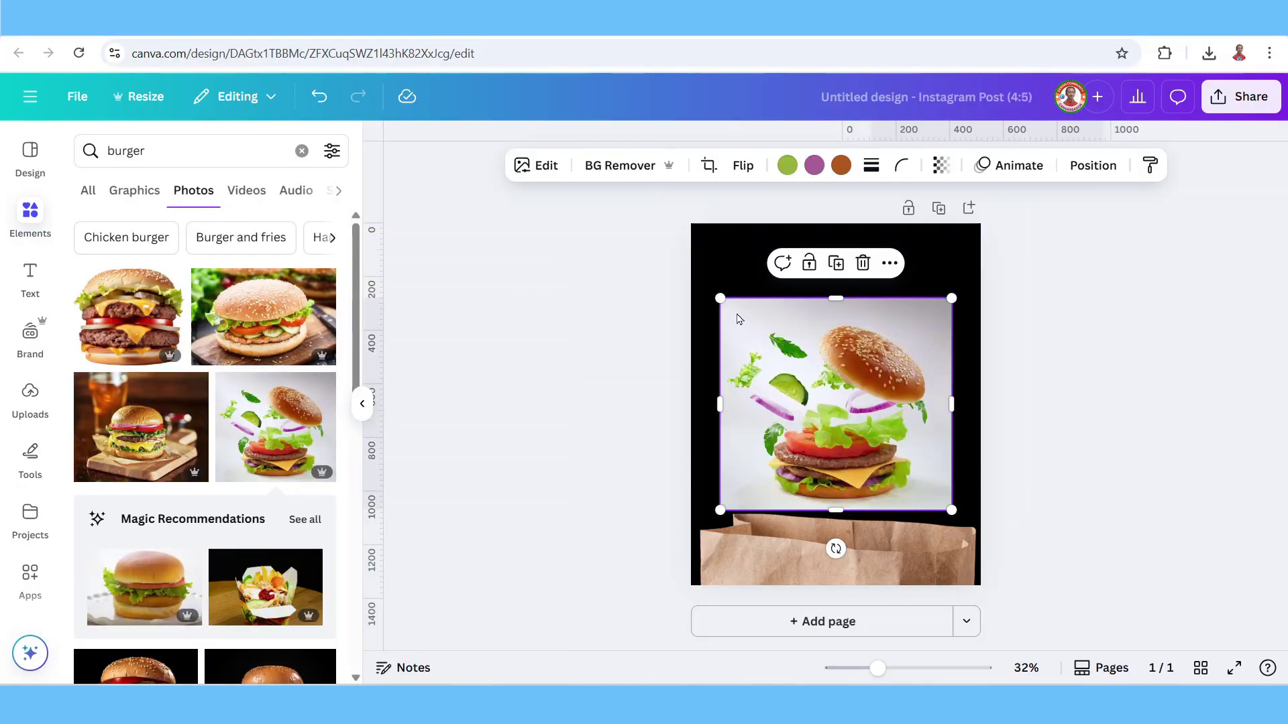
{"action": "left_click", "coordinate": [612, 167]}
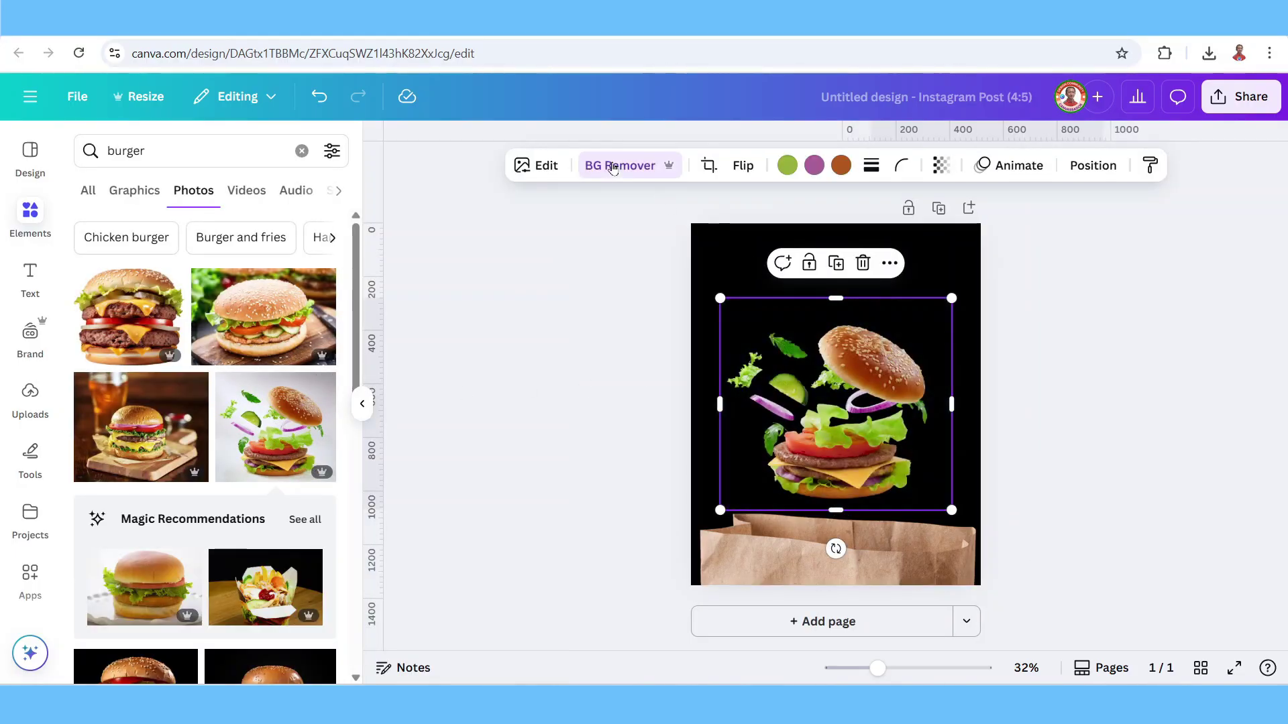
Step: Add the slightly tilted tomato slice from a photo search for "tomato slice" and remove its background
{"action": "left_click_drag", "start_coordinate": [161, 151], "coordinate": [60, 158]}
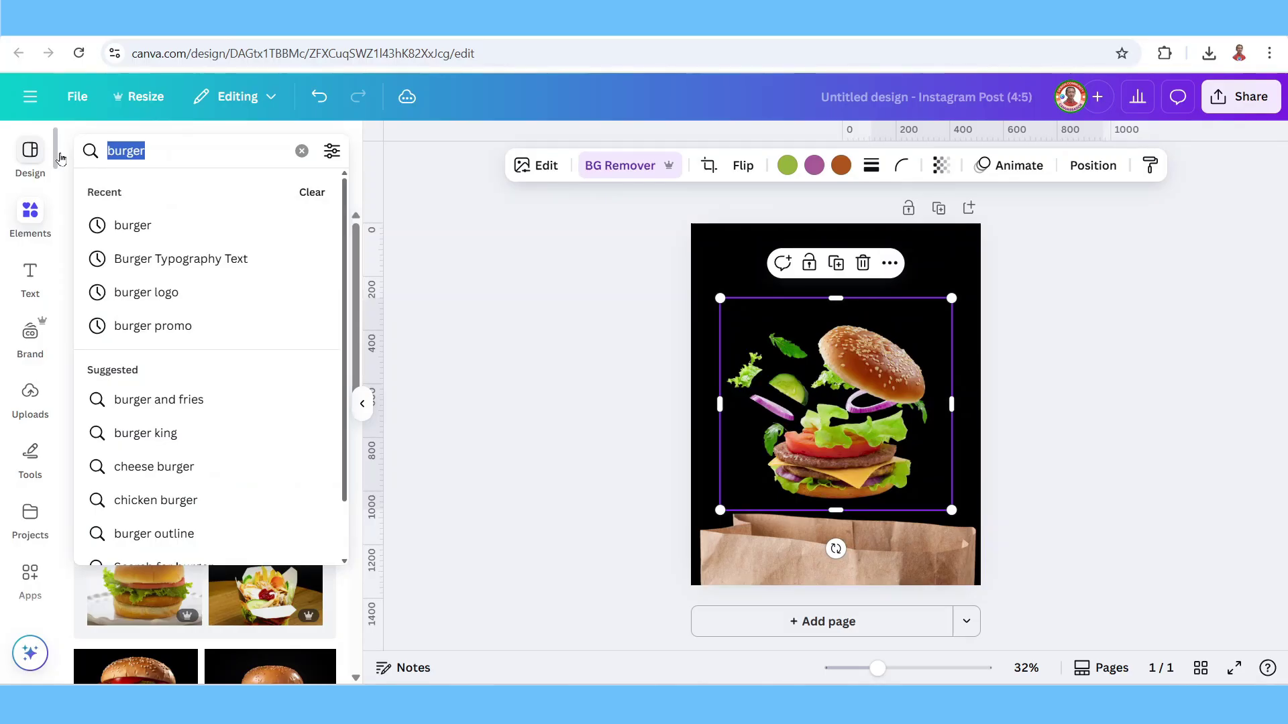
{"action": "type", "text": "tomat"}
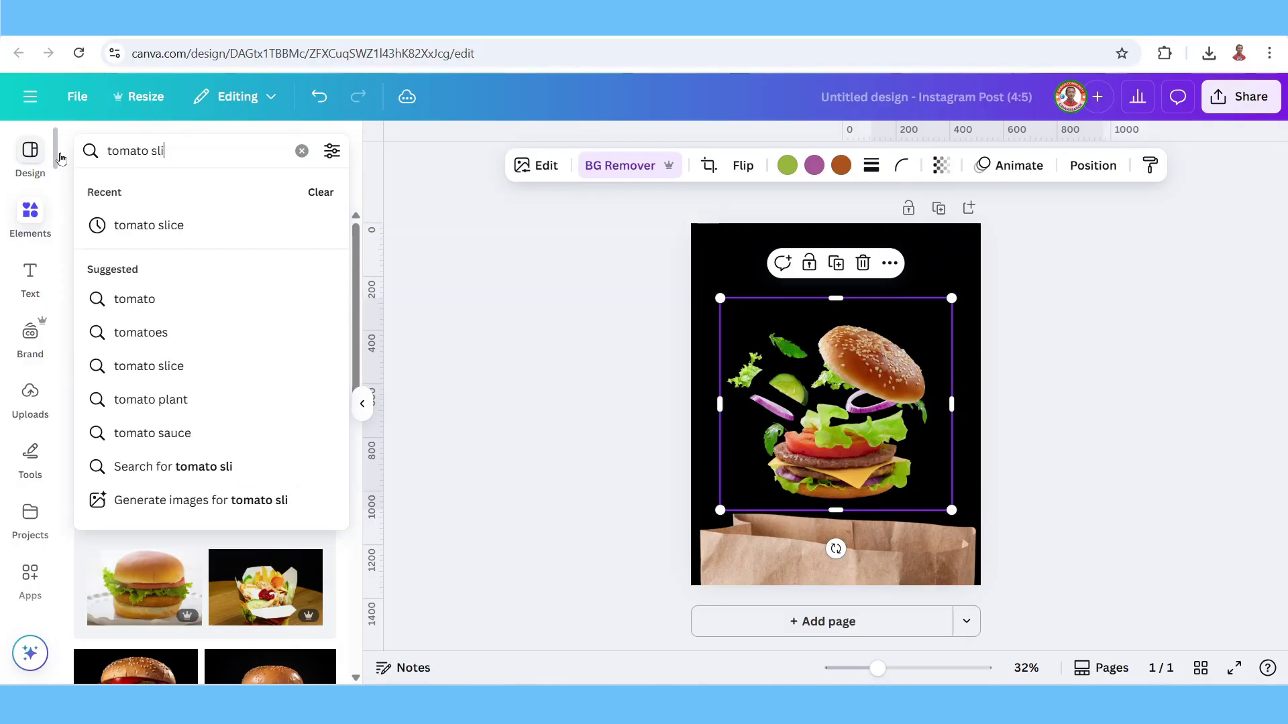
{"action": "type", "text": "o sli"}
{"action": "left_click", "coordinate": [148, 225]}
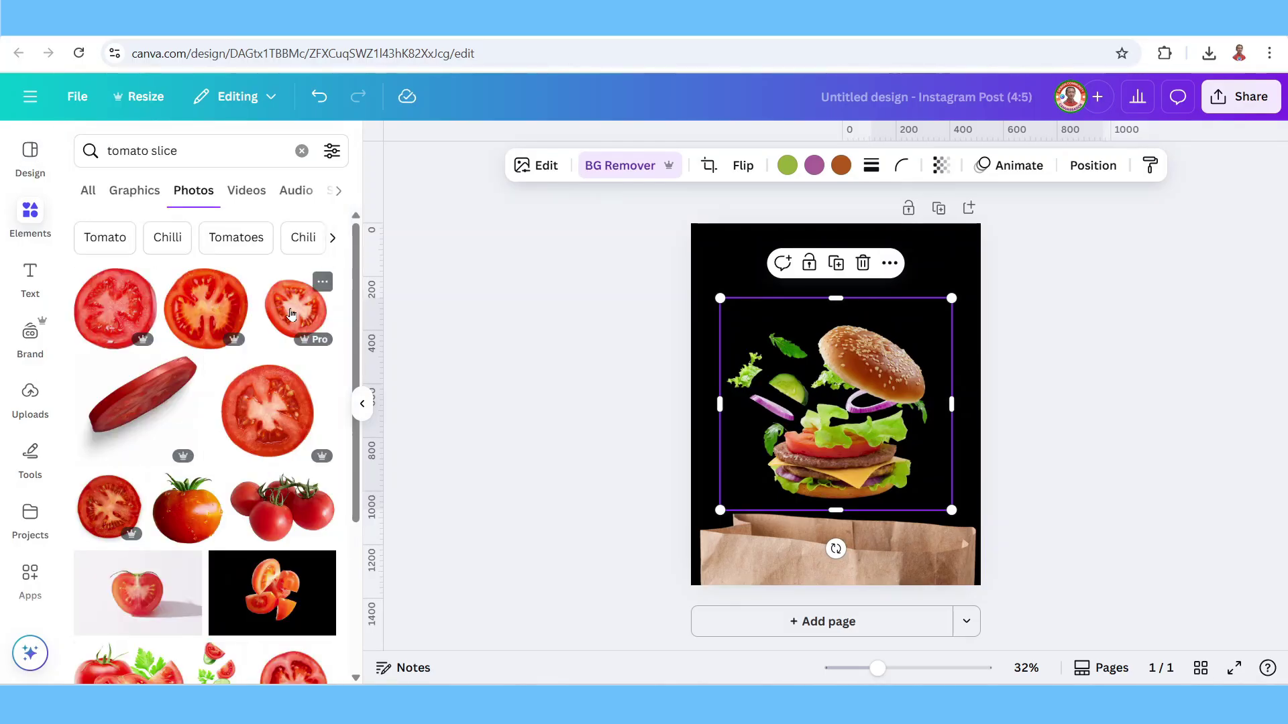
{"action": "left_click", "coordinate": [297, 308]}
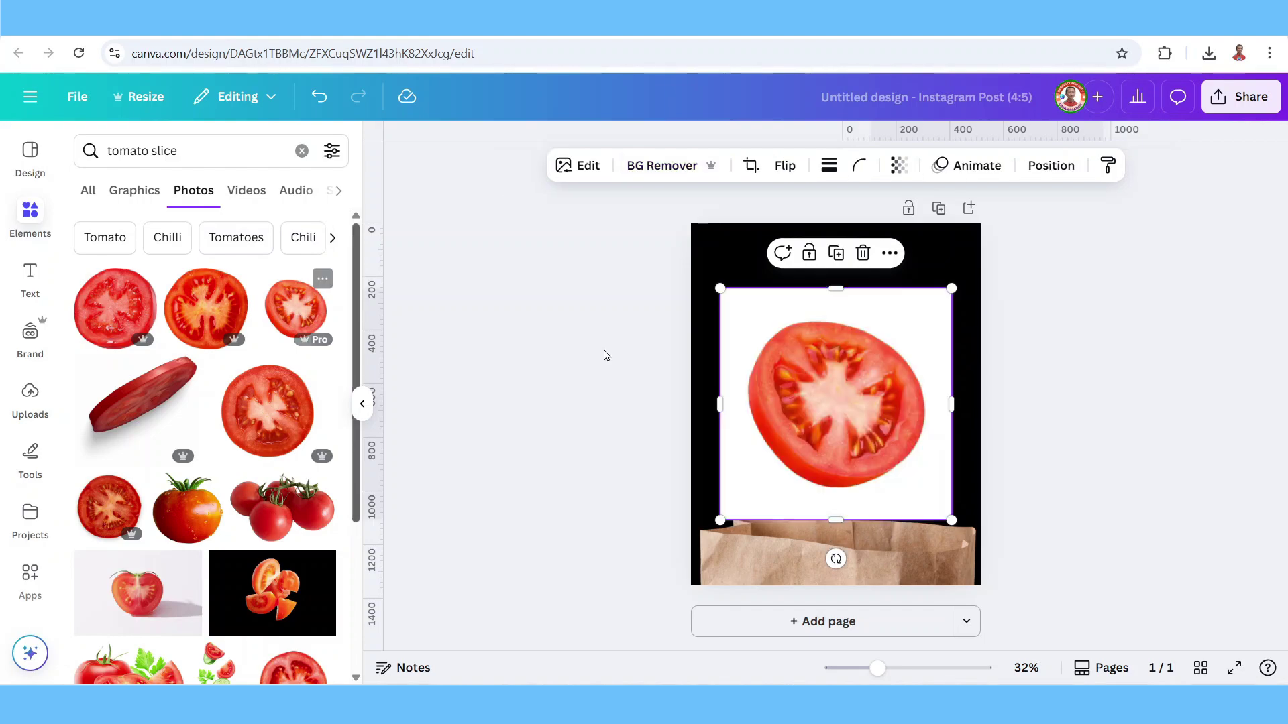
{"action": "left_click", "coordinate": [659, 165]}
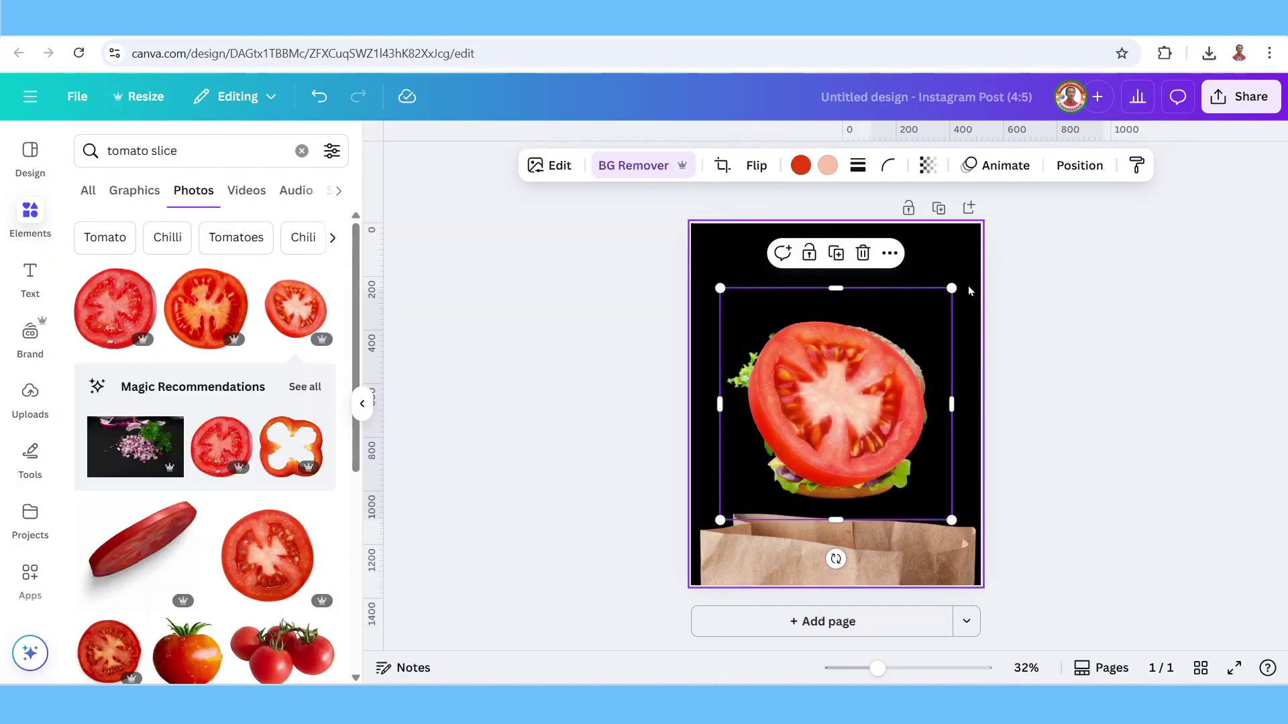
Step: Shrink the tomato slice, place it just above the burger's top bun and send it behind the burger
{"action": "left_click_drag", "start_coordinate": [951, 287], "coordinate": [844, 426]}
{"action": "left_click_drag", "start_coordinate": [775, 475], "coordinate": [822, 328]}
{"action": "right_click", "coordinate": [822, 328]}
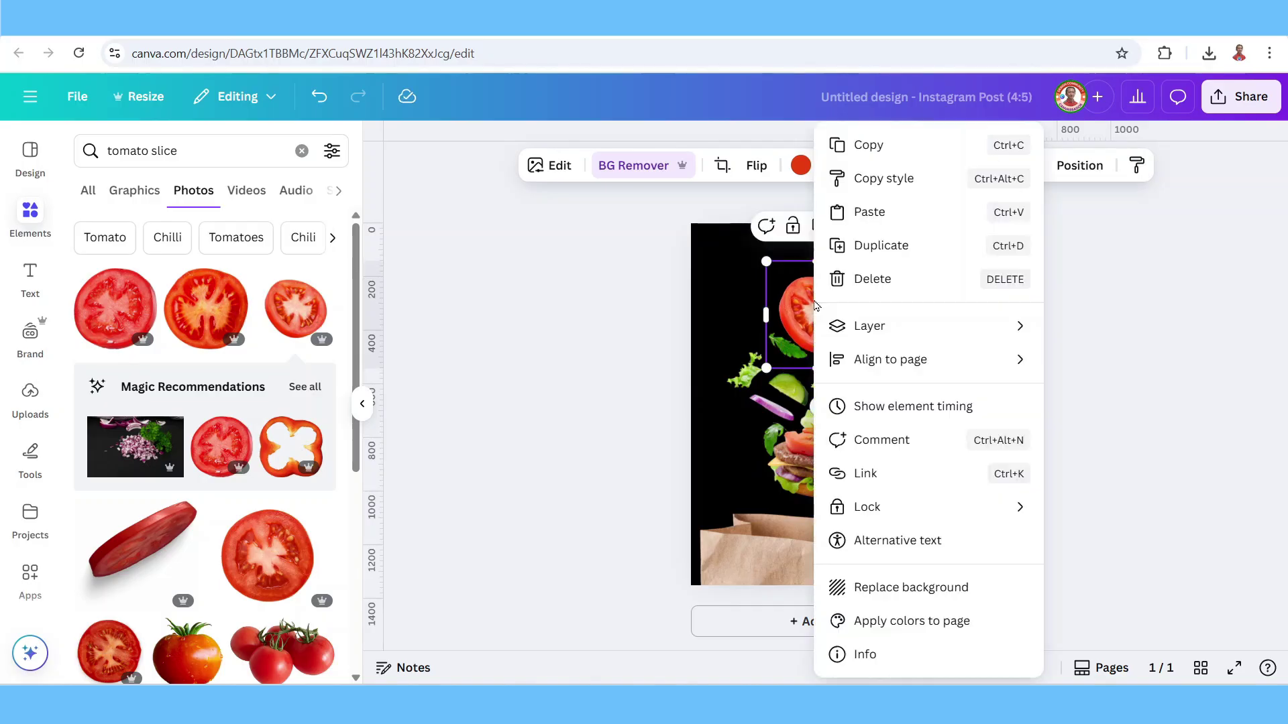
{"action": "mouse_move", "coordinate": [872, 328]}
{"action": "left_click", "coordinate": [691, 395]}
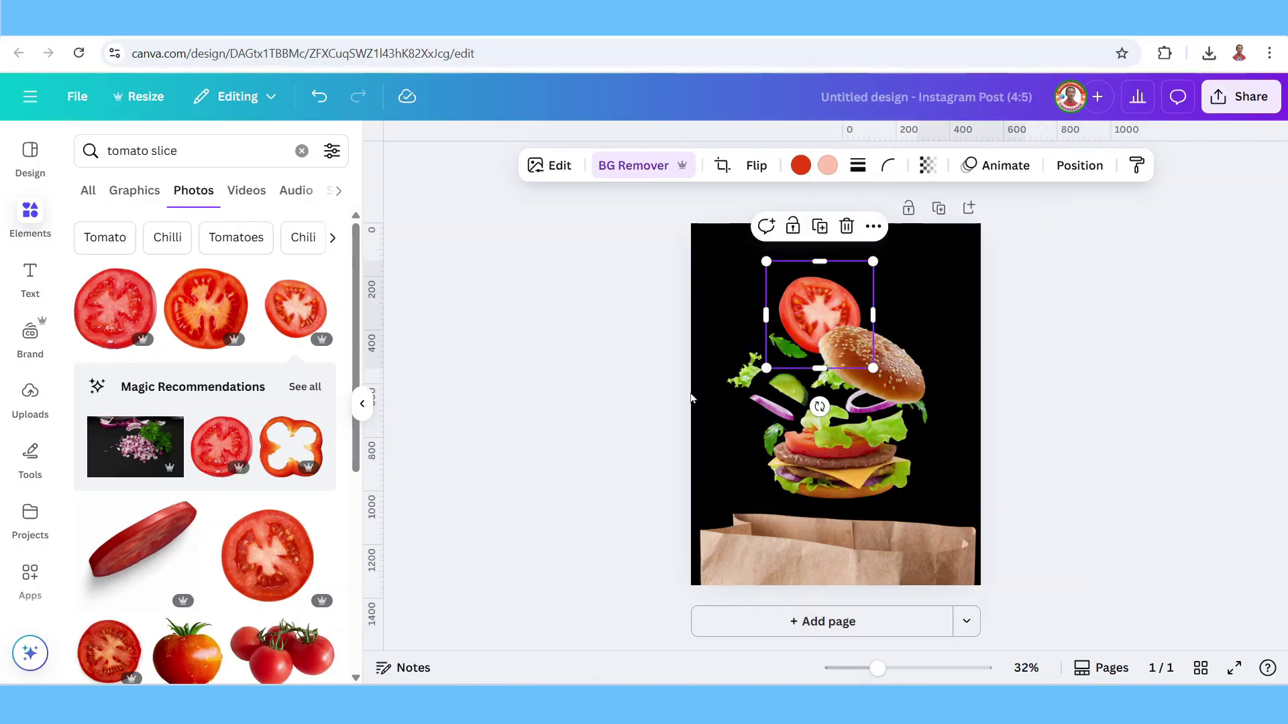
Step: Group the tomato slice with the burger and tuck the group between the two bag layers, lowered into the bag's opening
{"action": "left_click", "coordinate": [847, 374], "text": "shift"}
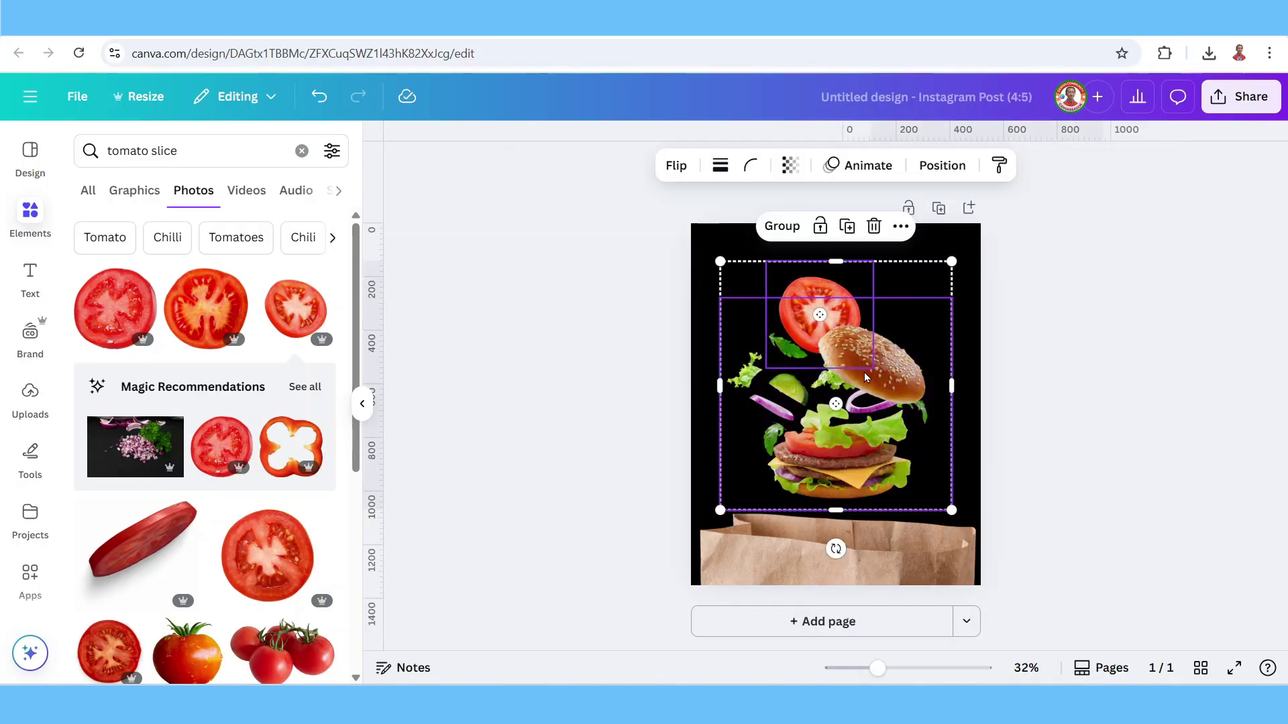
{"action": "left_click", "coordinate": [782, 226]}
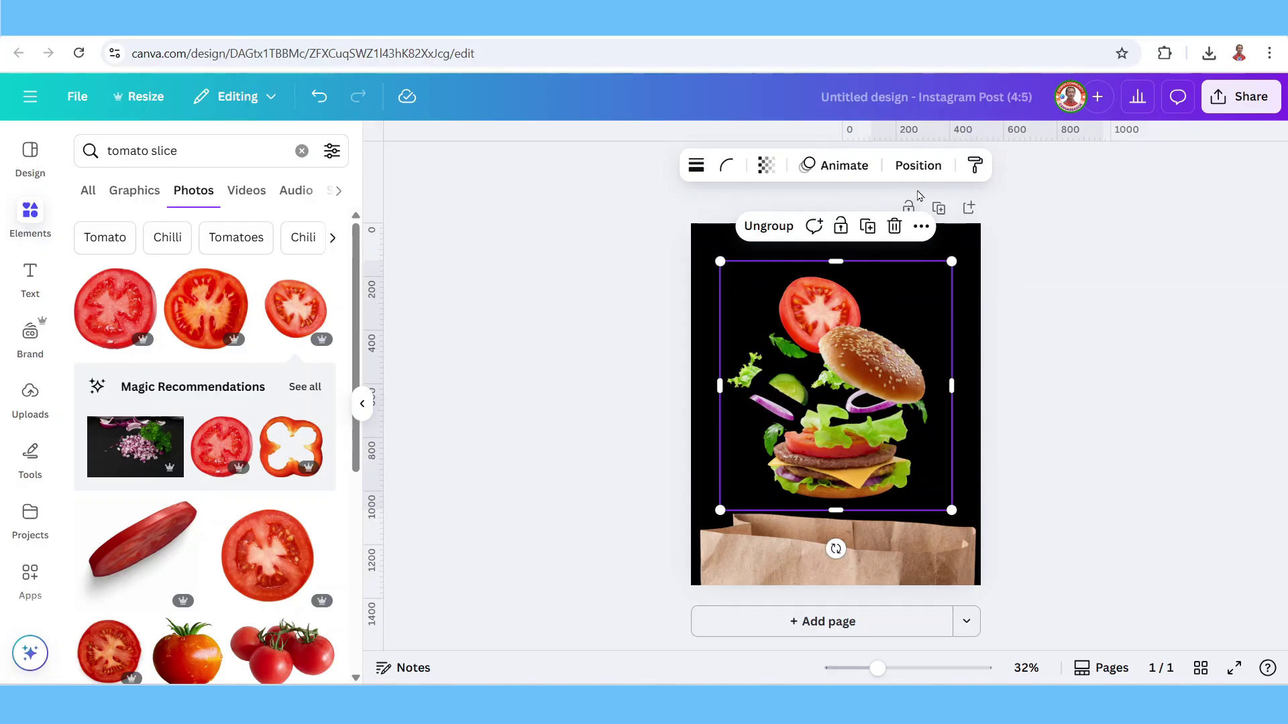
{"action": "left_click", "coordinate": [918, 166]}
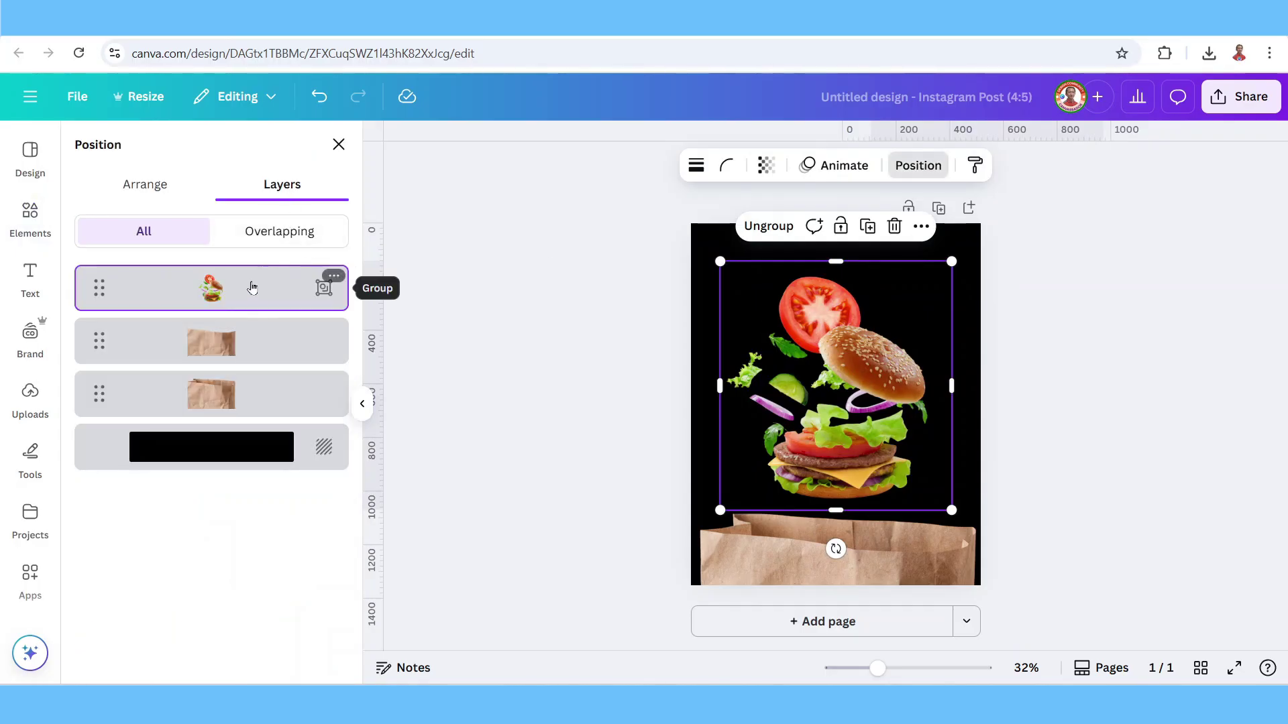
{"action": "left_click_drag", "start_coordinate": [246, 289], "coordinate": [242, 349]}
{"action": "left_click_drag", "start_coordinate": [844, 362], "coordinate": [844, 438]}
{"action": "left_click", "coordinate": [1044, 395]}
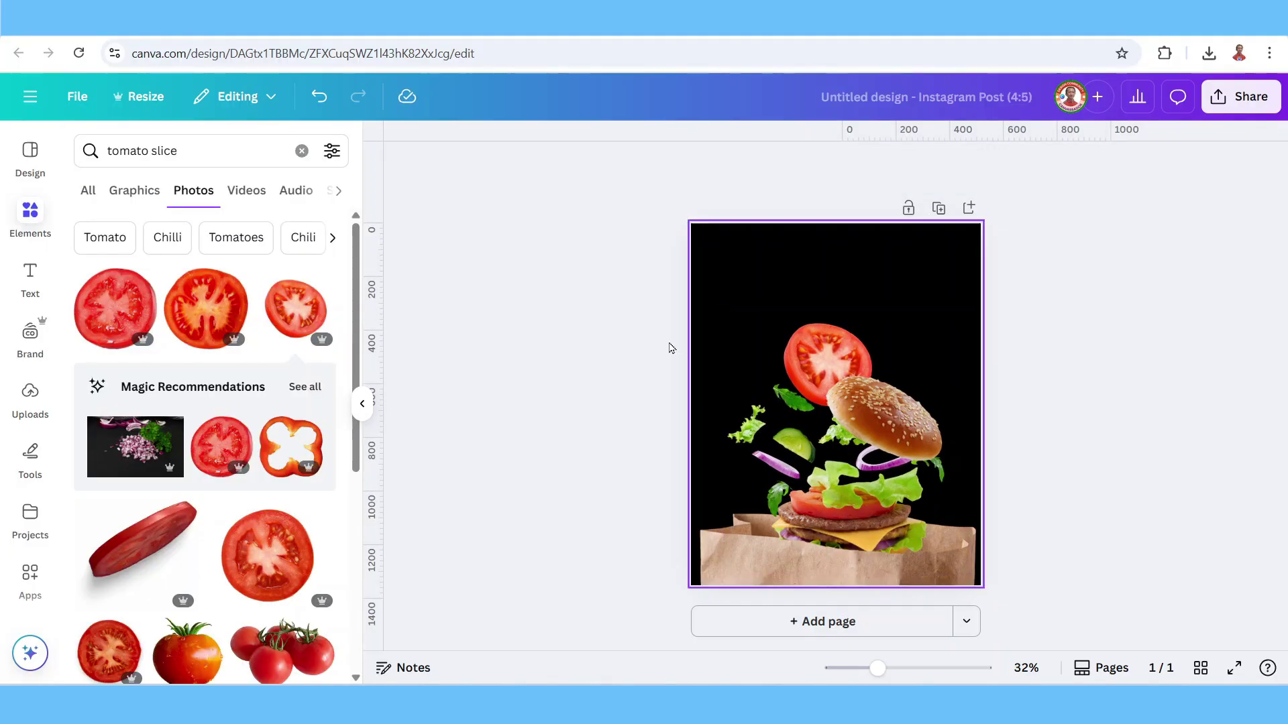
Step: Search the graphics for "Promotional Stickers 50%" and add the round red "50% OFF" sticker with the peeling corner
{"action": "left_click_drag", "start_coordinate": [178, 151], "coordinate": [123, 144]}
{"action": "type", "text": "Promotional Stickers 50%"}
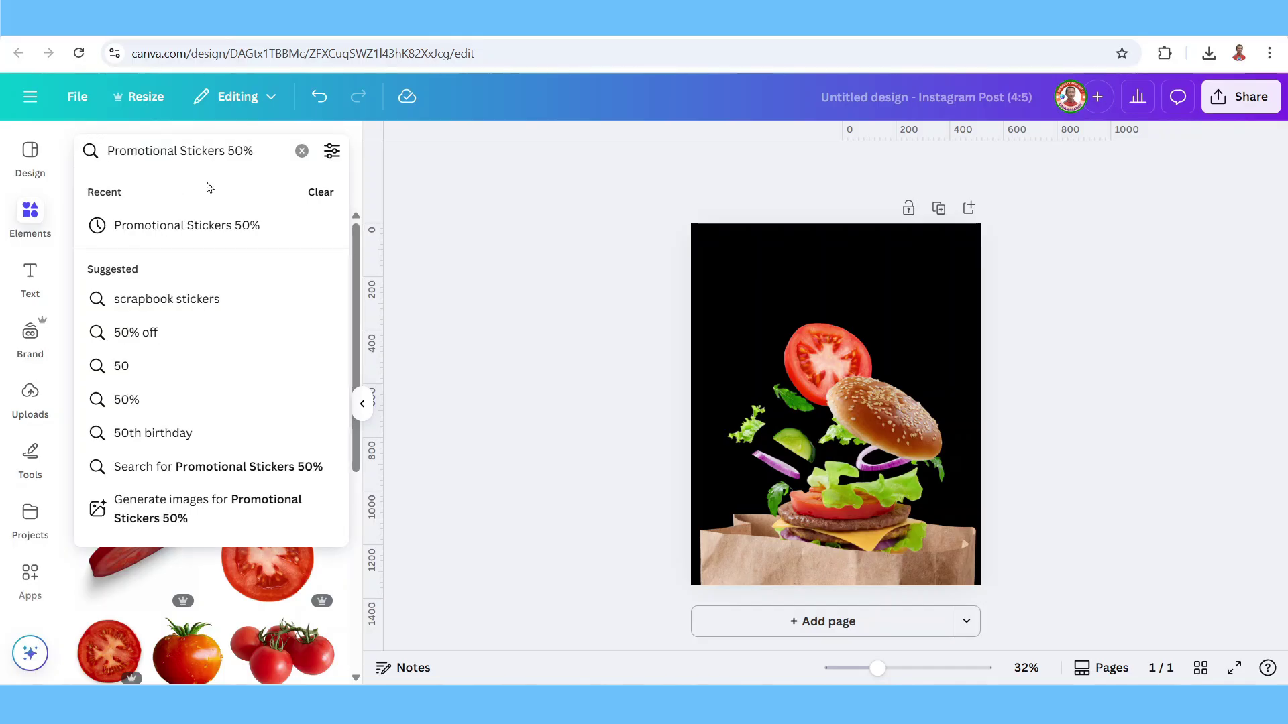
{"action": "key", "text": "Return"}
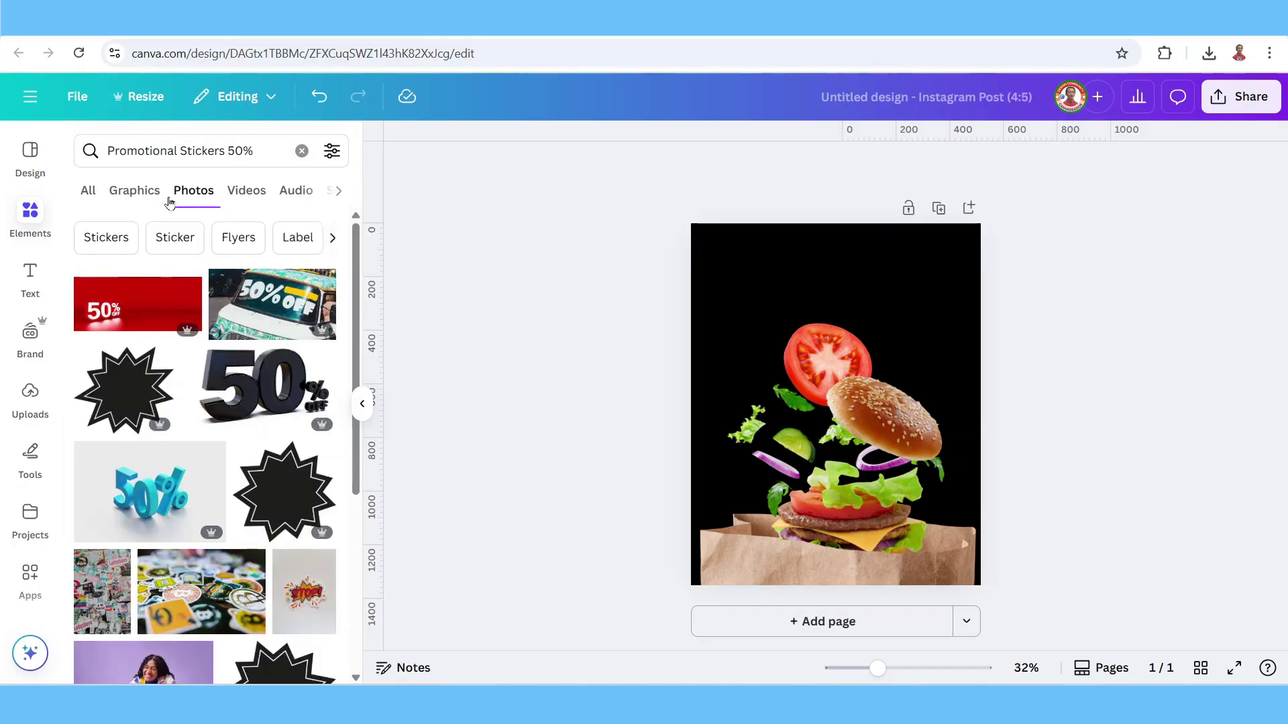
{"action": "left_click", "coordinate": [137, 194]}
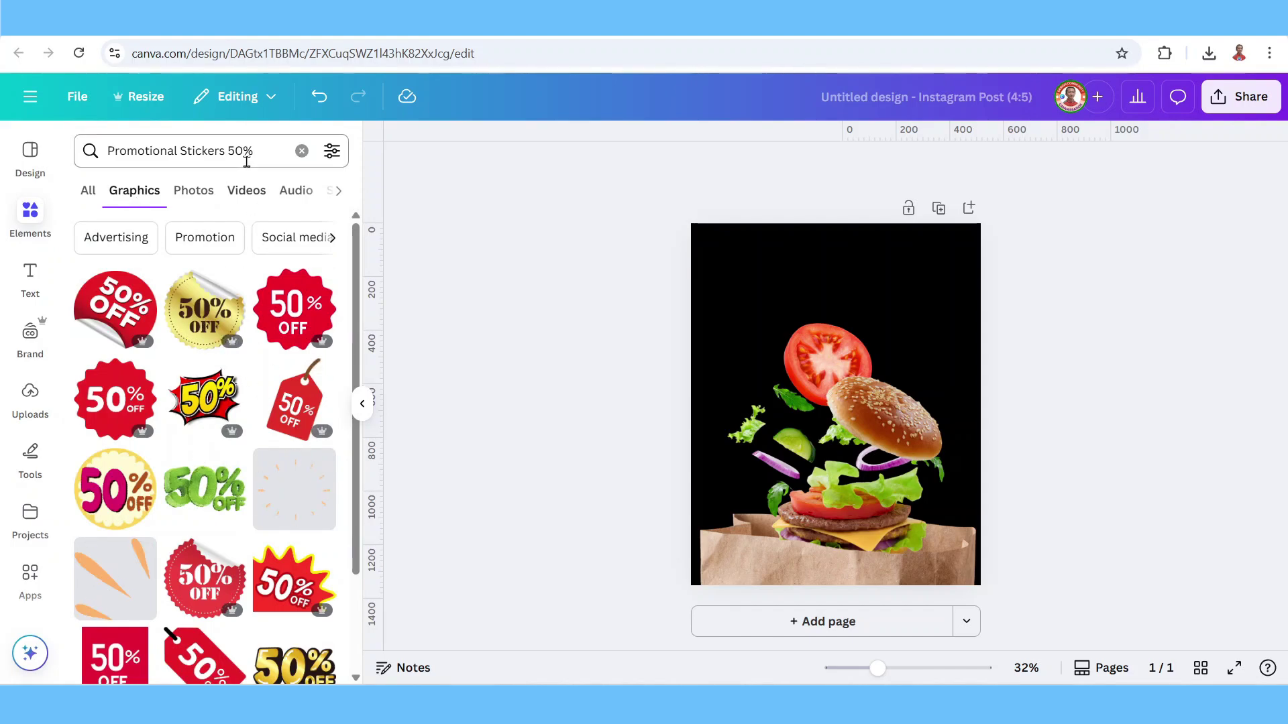
{"action": "left_click", "coordinate": [129, 307]}
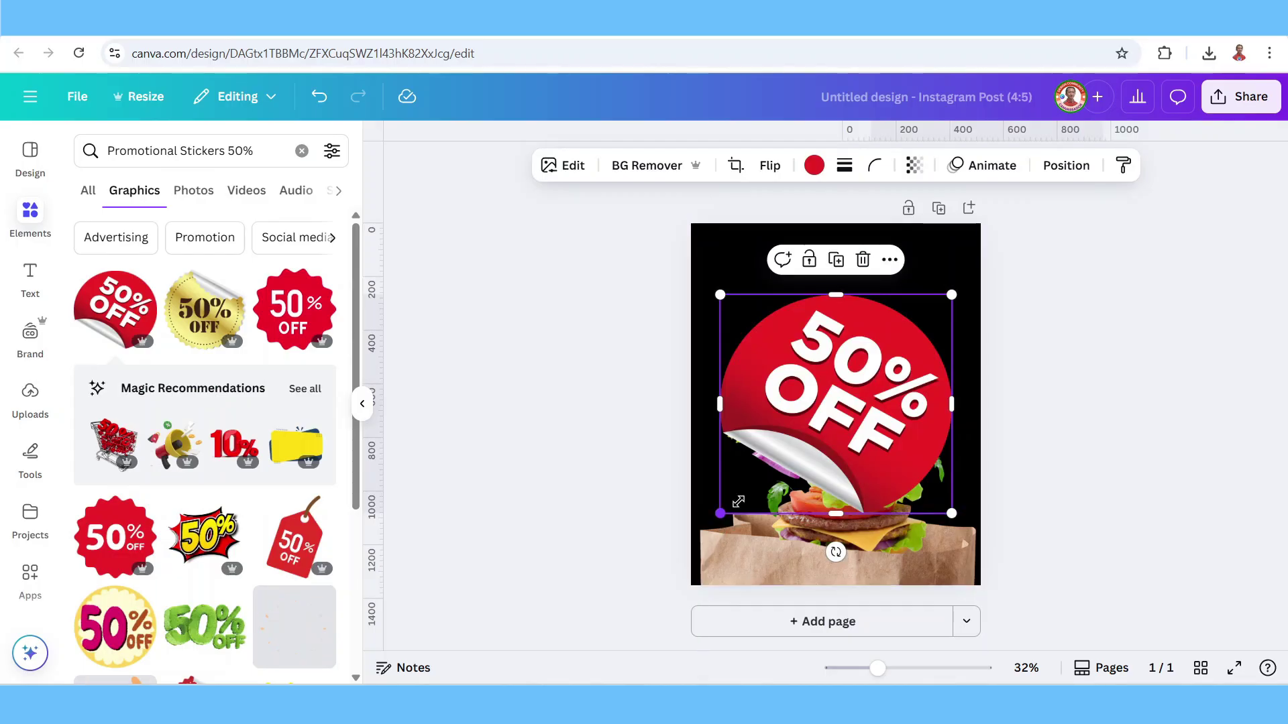
Step: Shrink and tilt the "50% OFF" sticker and place it near the page's upper-right corner
{"action": "left_click_drag", "start_coordinate": [888, 408], "coordinate": [966, 315]}
{"action": "left_click", "coordinate": [624, 387]}
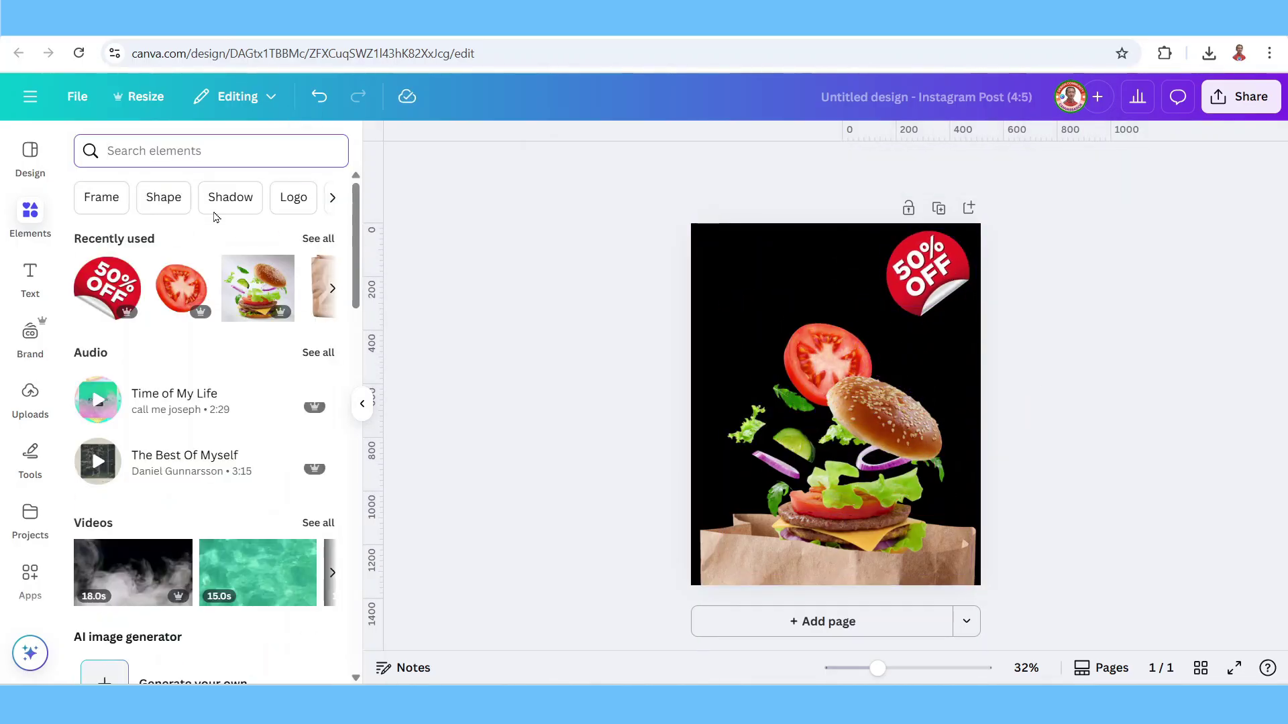
Step: Search the elements for "Burger Typography Text", add the orange "BURGER" lettering and place it, slightly enlarged, just above the tomato slice
{"action": "left_click", "coordinate": [149, 150]}
{"action": "type", "text": "burger typograh"}
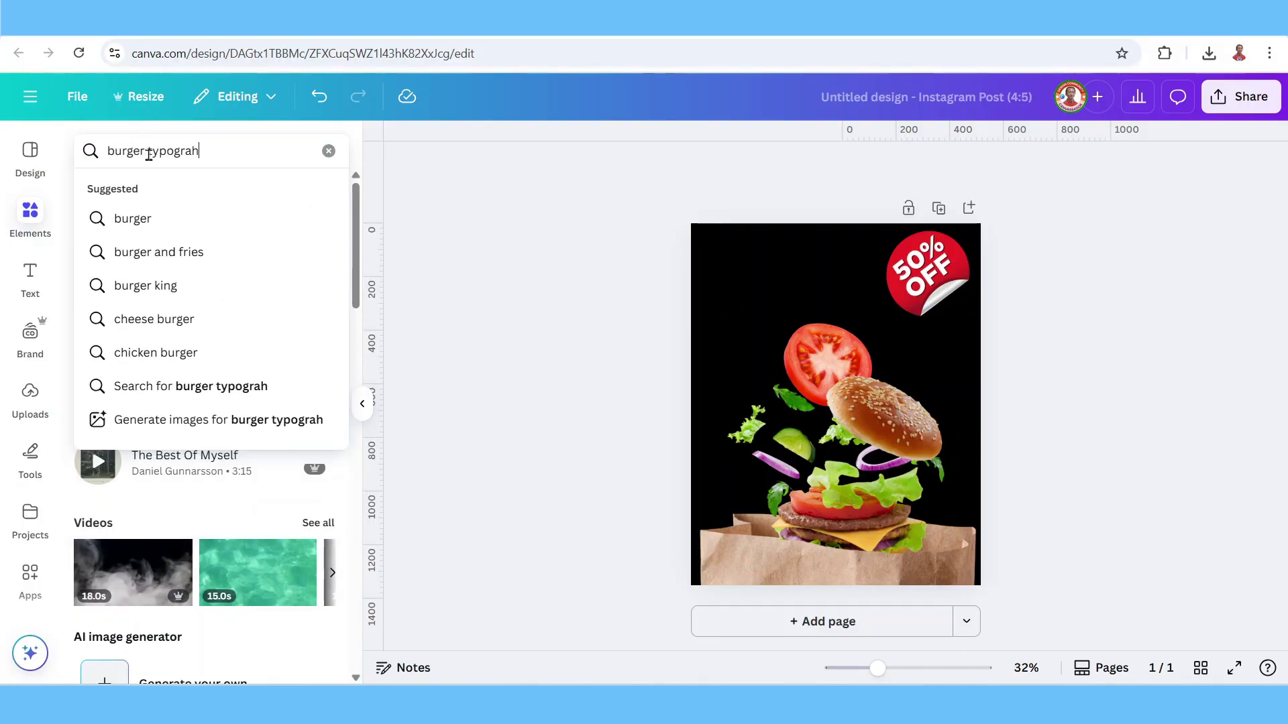
{"action": "key", "text": "BackSpace"}
{"action": "left_click", "coordinate": [201, 221]}
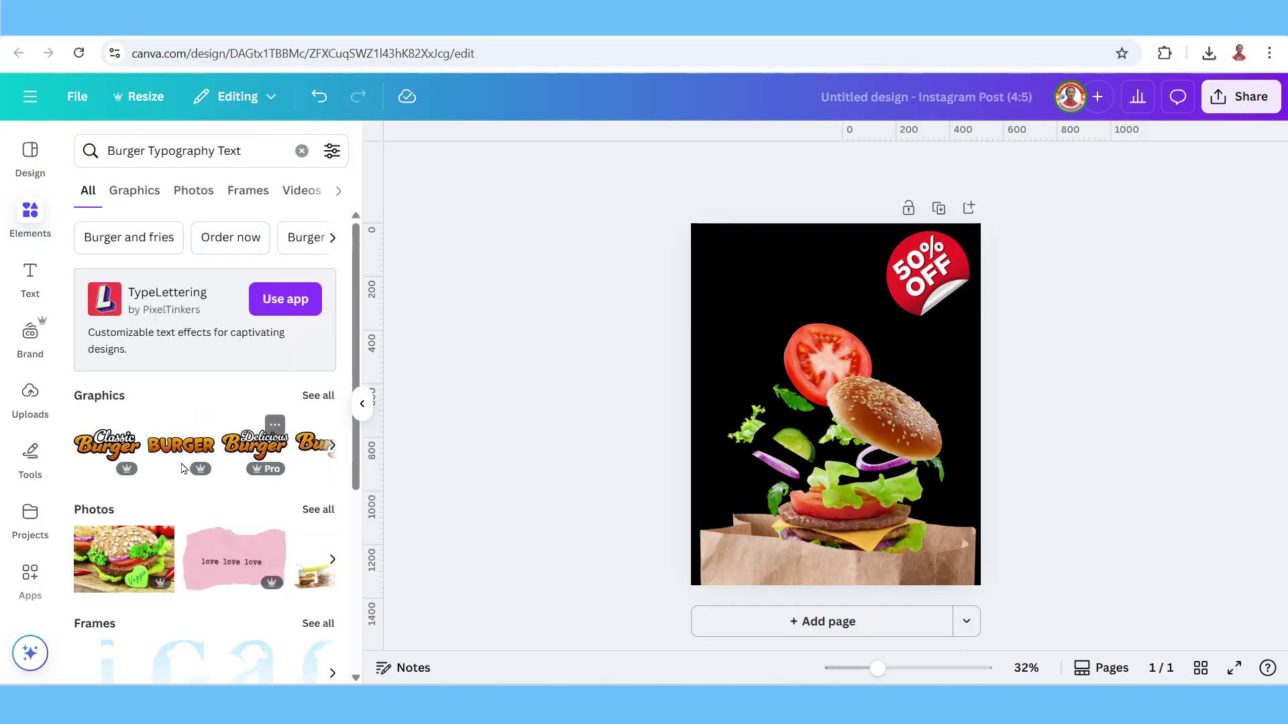
{"action": "left_click", "coordinate": [188, 450]}
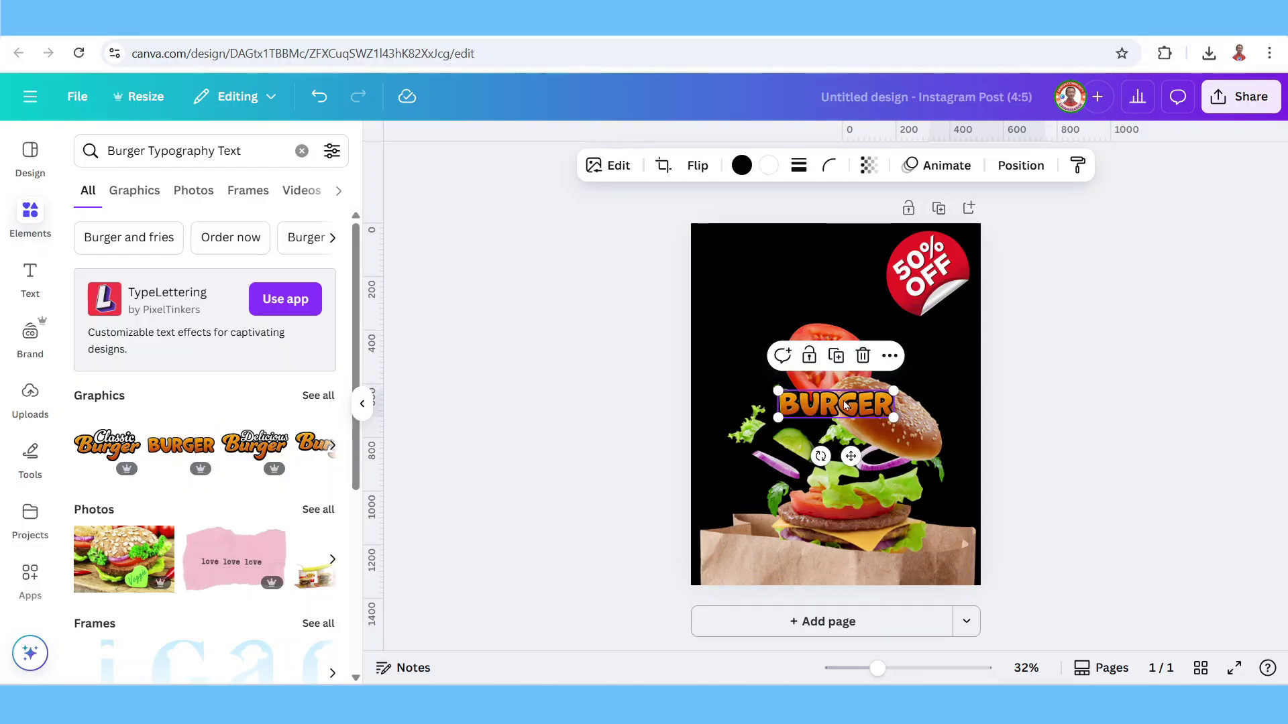
{"action": "left_click_drag", "start_coordinate": [832, 410], "coordinate": [925, 359]}
Step: Add a subheading text above the "BURGER" lettering and set its font to Canva Student Font
{"action": "left_click", "coordinate": [30, 278]}
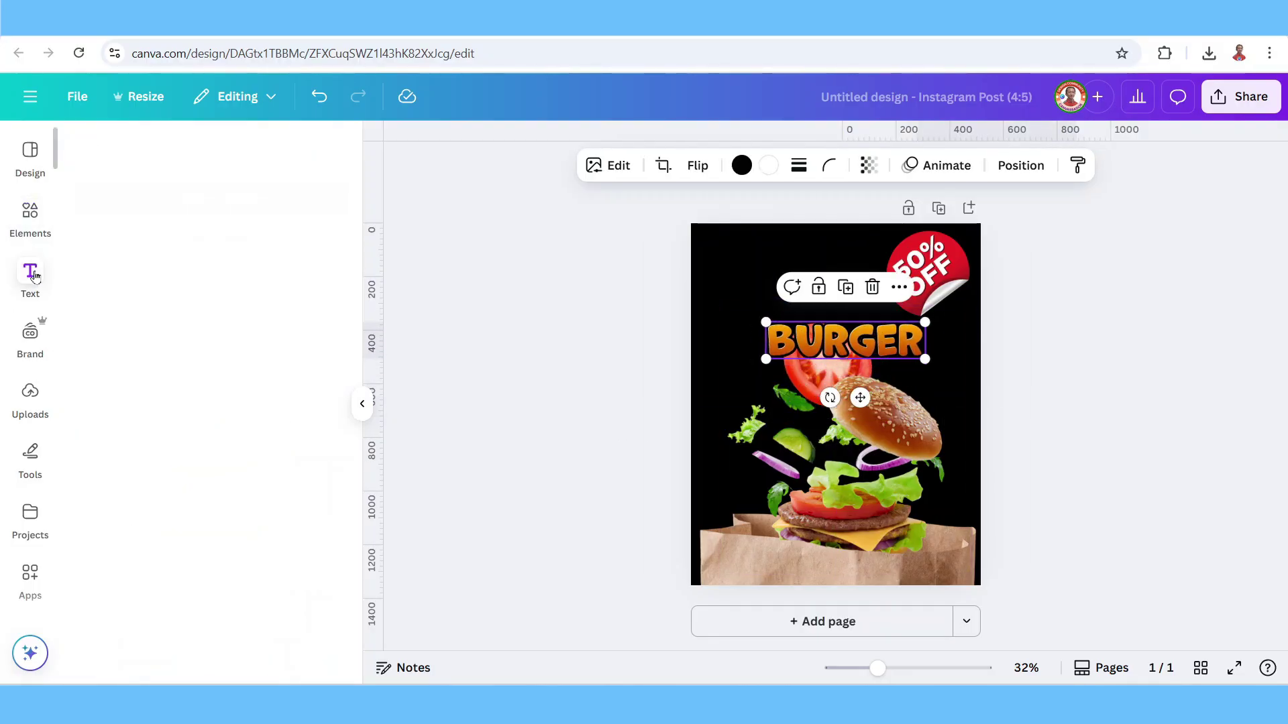
{"action": "left_click", "coordinate": [205, 452]}
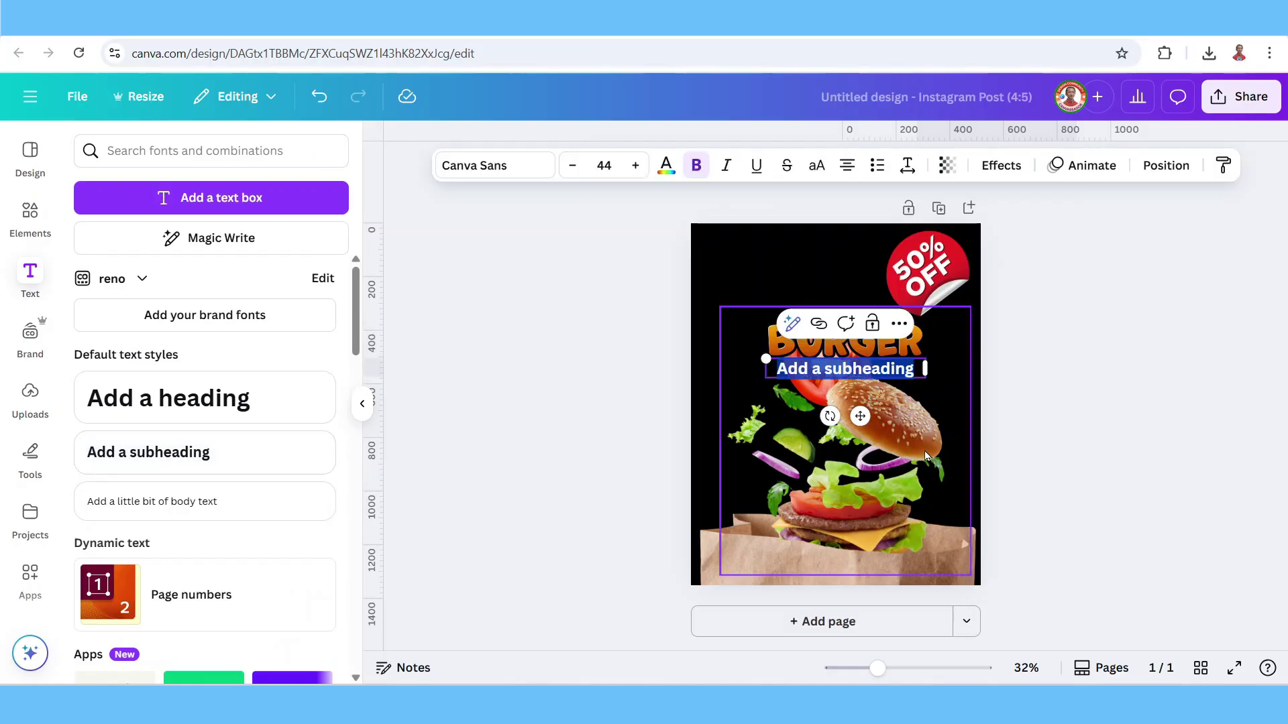
{"action": "left_click_drag", "start_coordinate": [858, 417], "coordinate": [848, 333]}
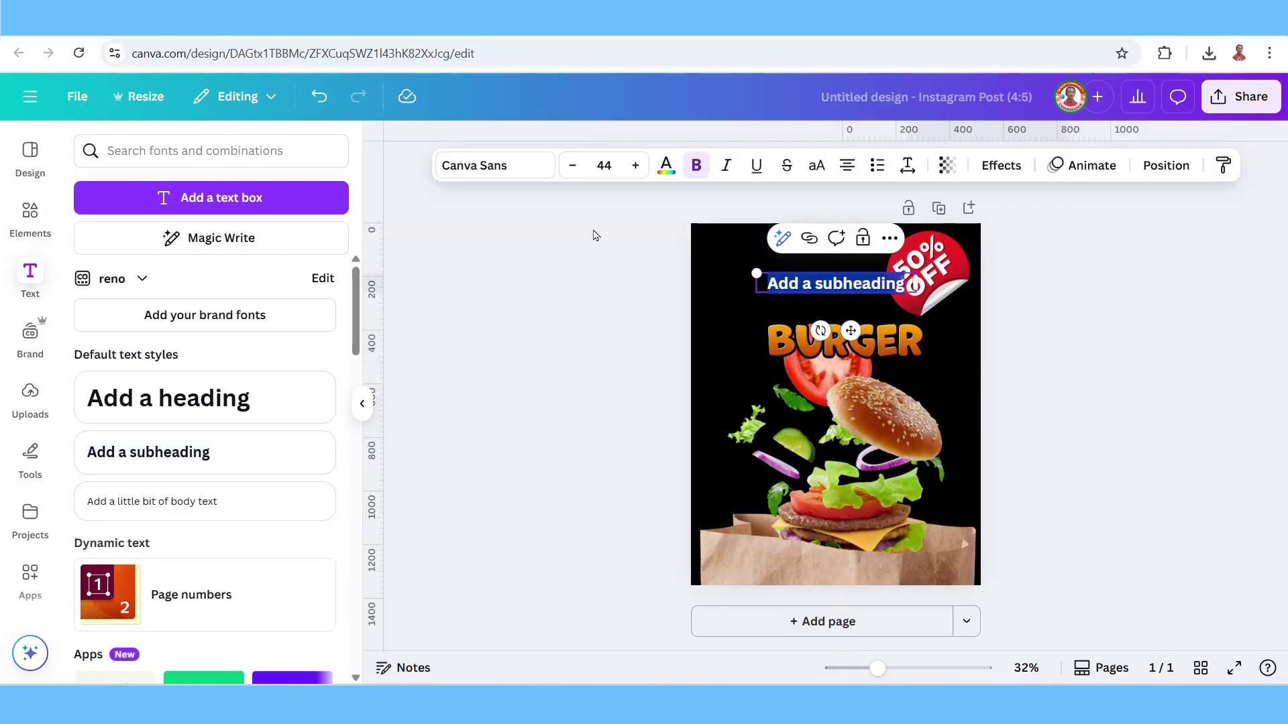
{"action": "left_click", "coordinate": [479, 171]}
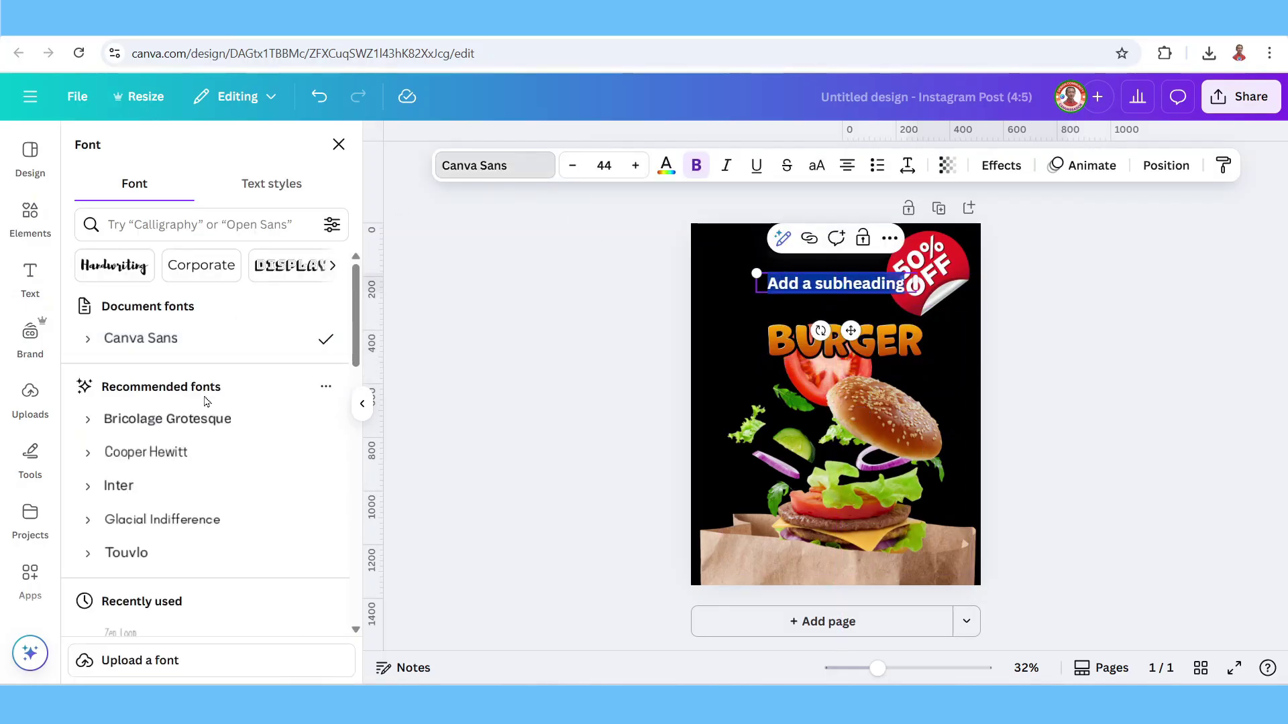
{"action": "left_click", "coordinate": [148, 224]}
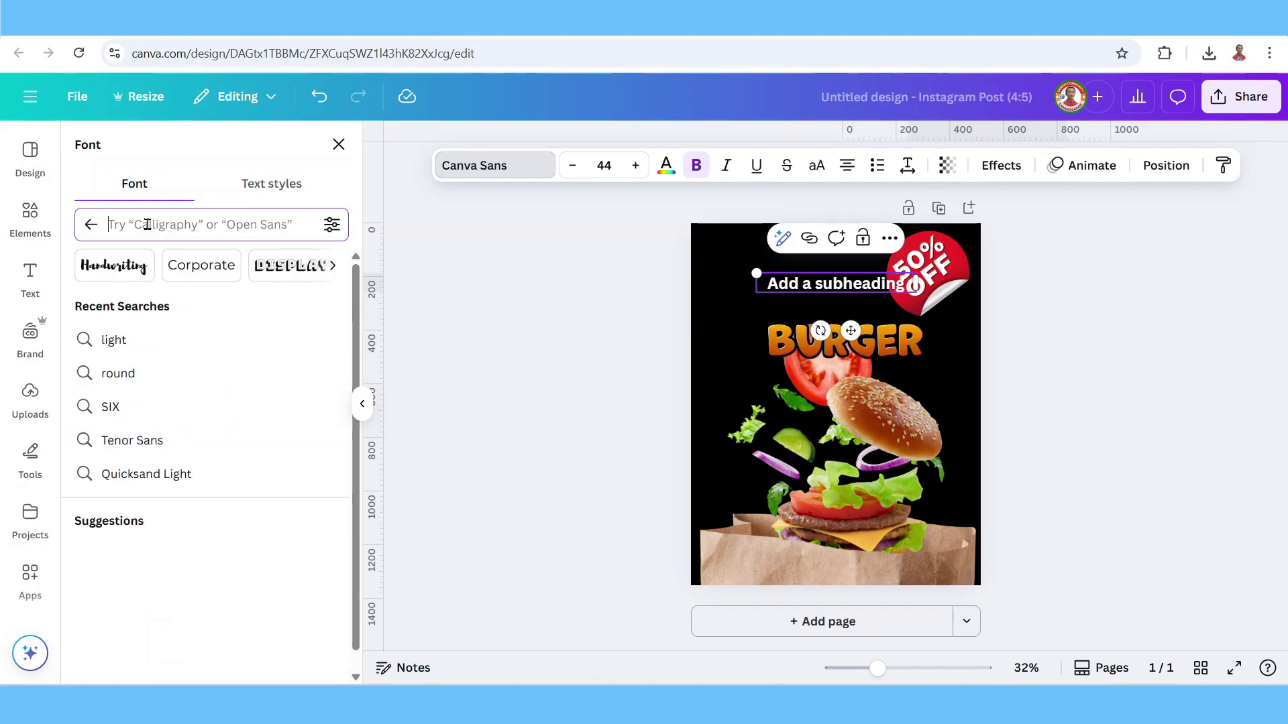
{"action": "type", "text": "canva"}
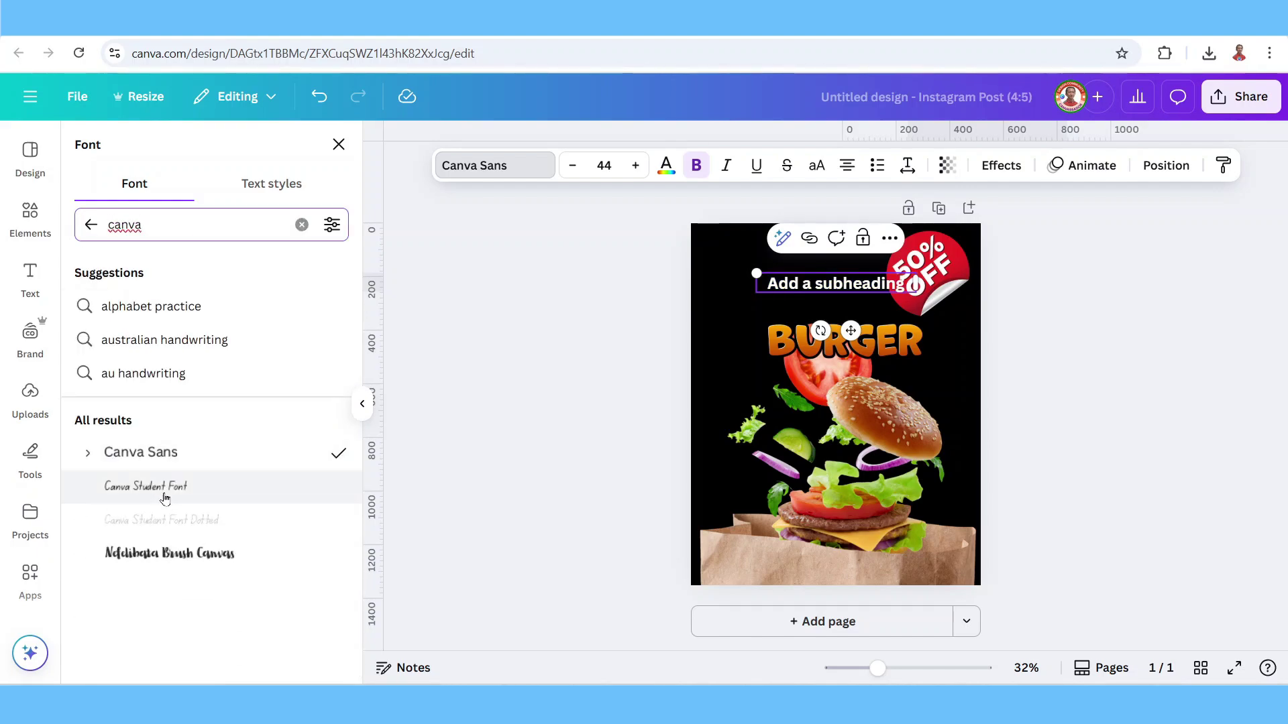
{"action": "left_click", "coordinate": [167, 495]}
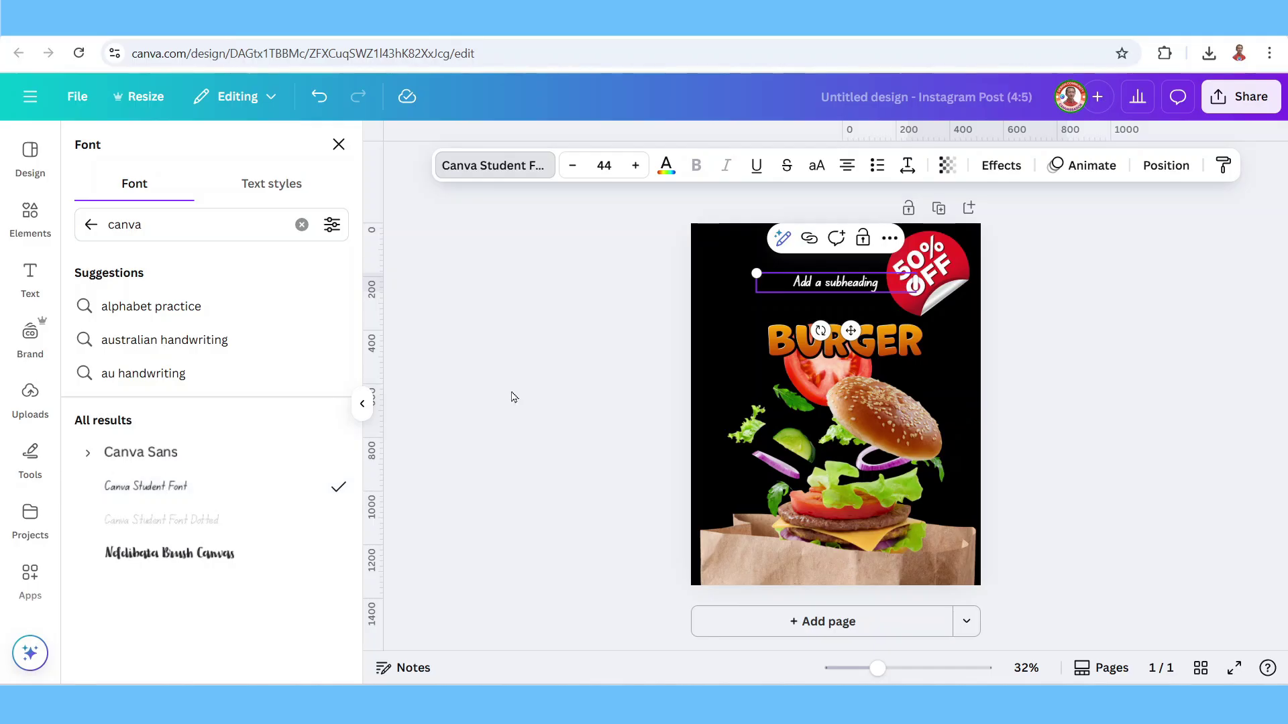
Step: Colour the subheading yellow and replace its text with "Best Deal"
{"action": "left_click", "coordinate": [665, 166]}
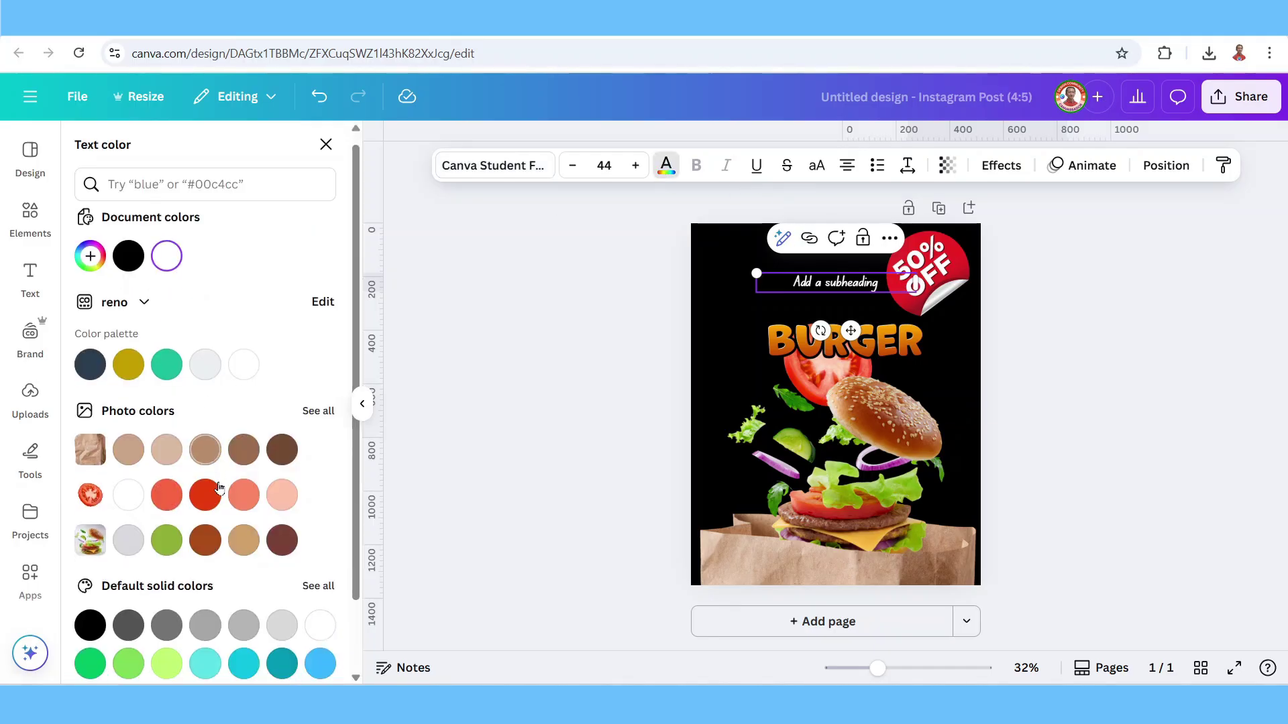
{"action": "scroll", "coordinate": [217, 528], "scroll_direction": "down", "scroll_amount": 2}
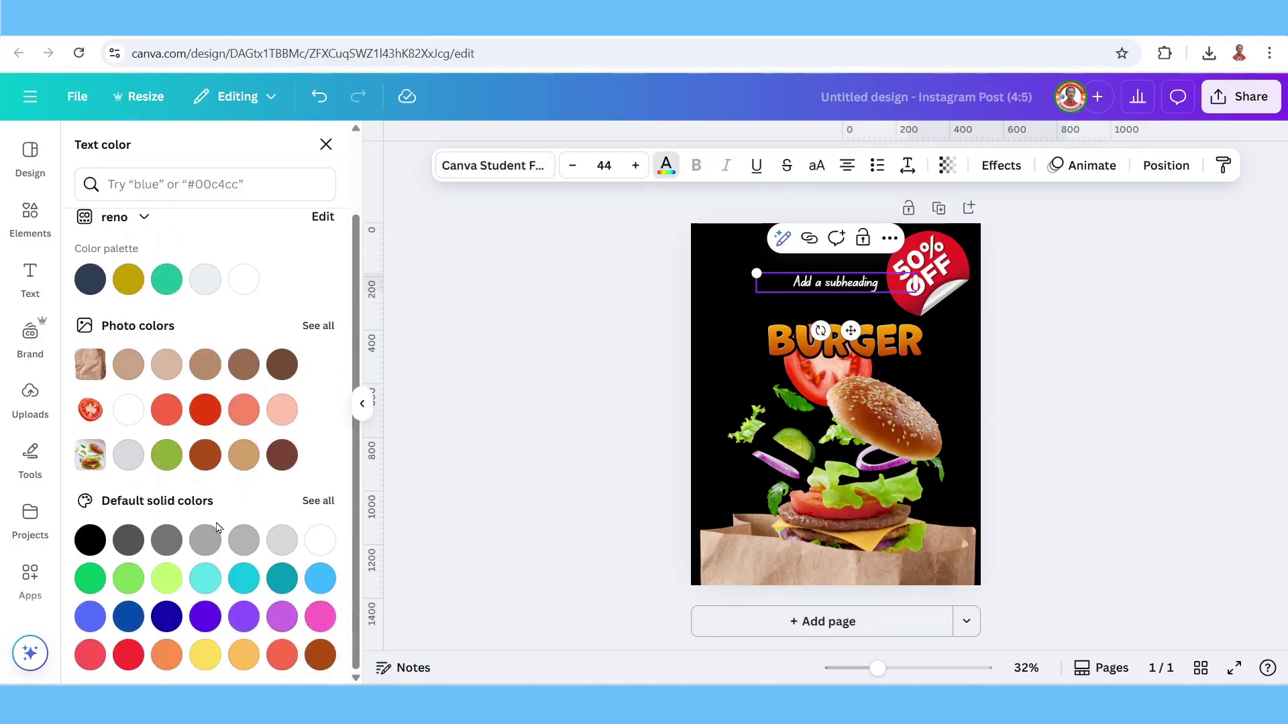
{"action": "double_click", "coordinate": [834, 281]}
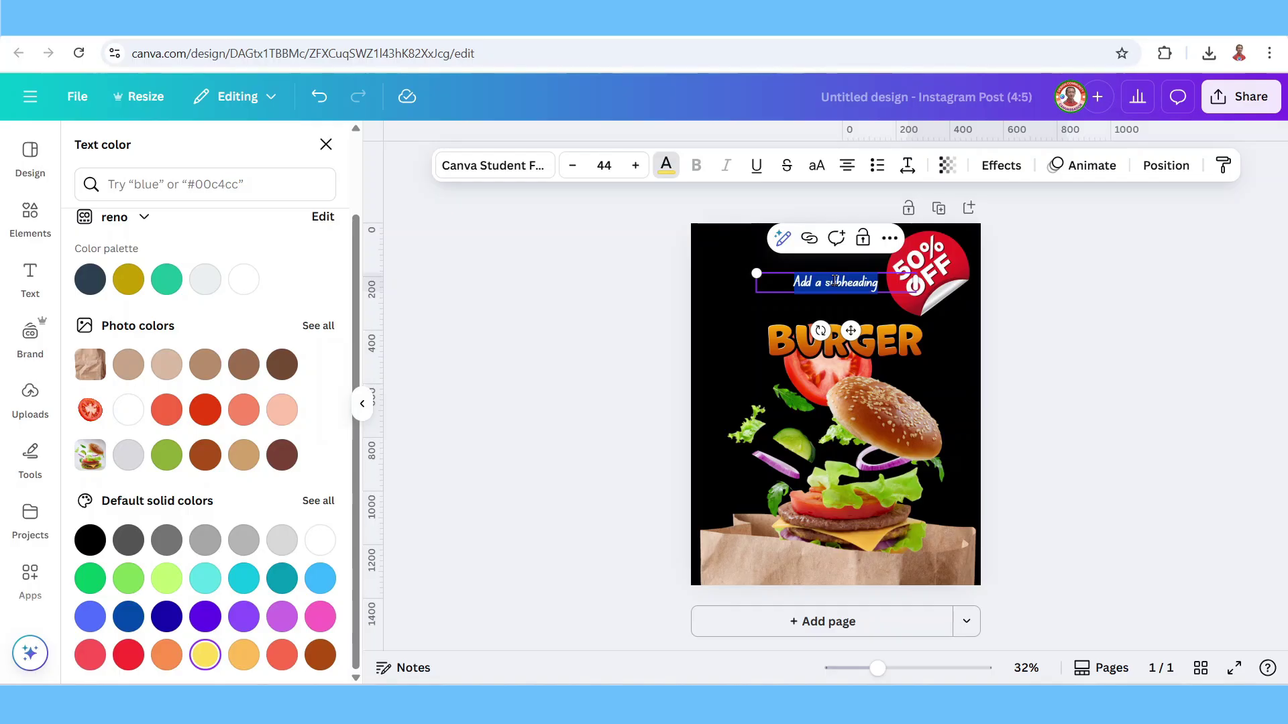
{"action": "key", "text": "BackSpace"}
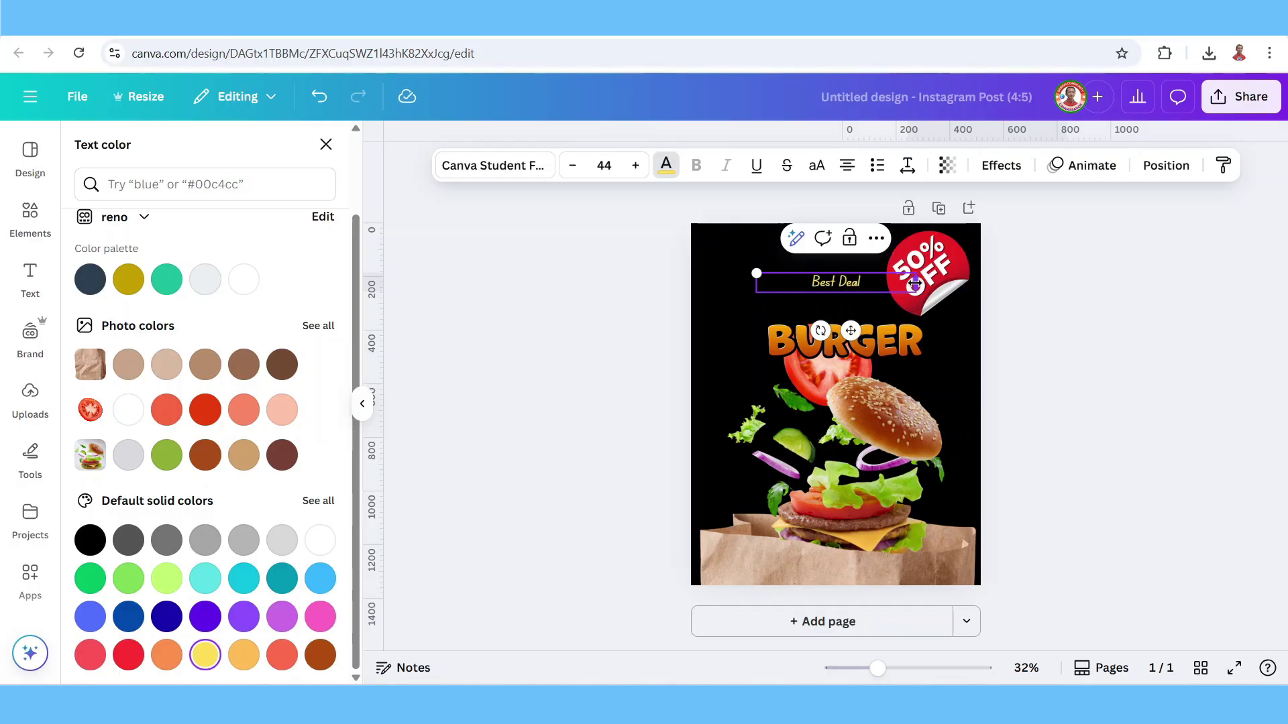
Step: Enlarge the "Best Deal" text to about size 87 and place it directly above the "BURGER" lettering
{"action": "left_click_drag", "start_coordinate": [914, 286], "coordinate": [942, 333]}
{"action": "left_click", "coordinate": [1035, 353]}
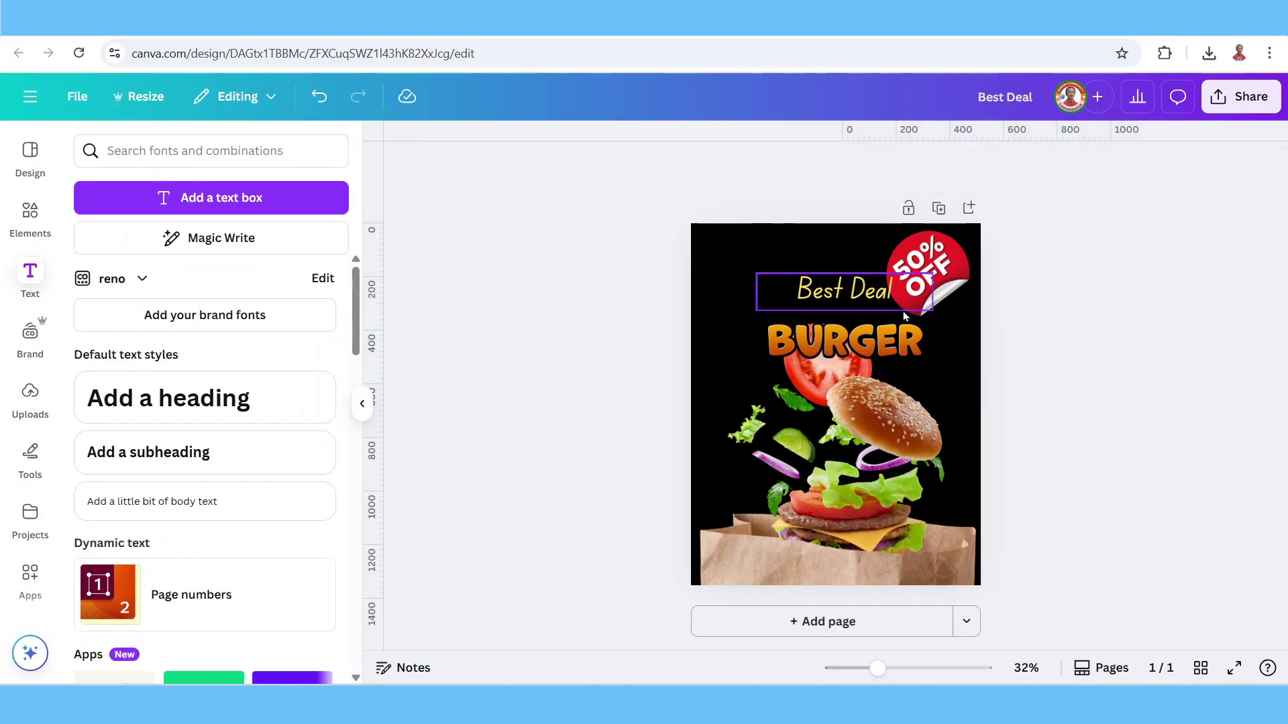
{"action": "left_click_drag", "start_coordinate": [863, 302], "coordinate": [863, 313]}
Step: Lower the burger group deep into the paper bag and shift "Best Deal" and "BURGER" slightly up together
{"action": "left_click", "coordinate": [904, 421]}
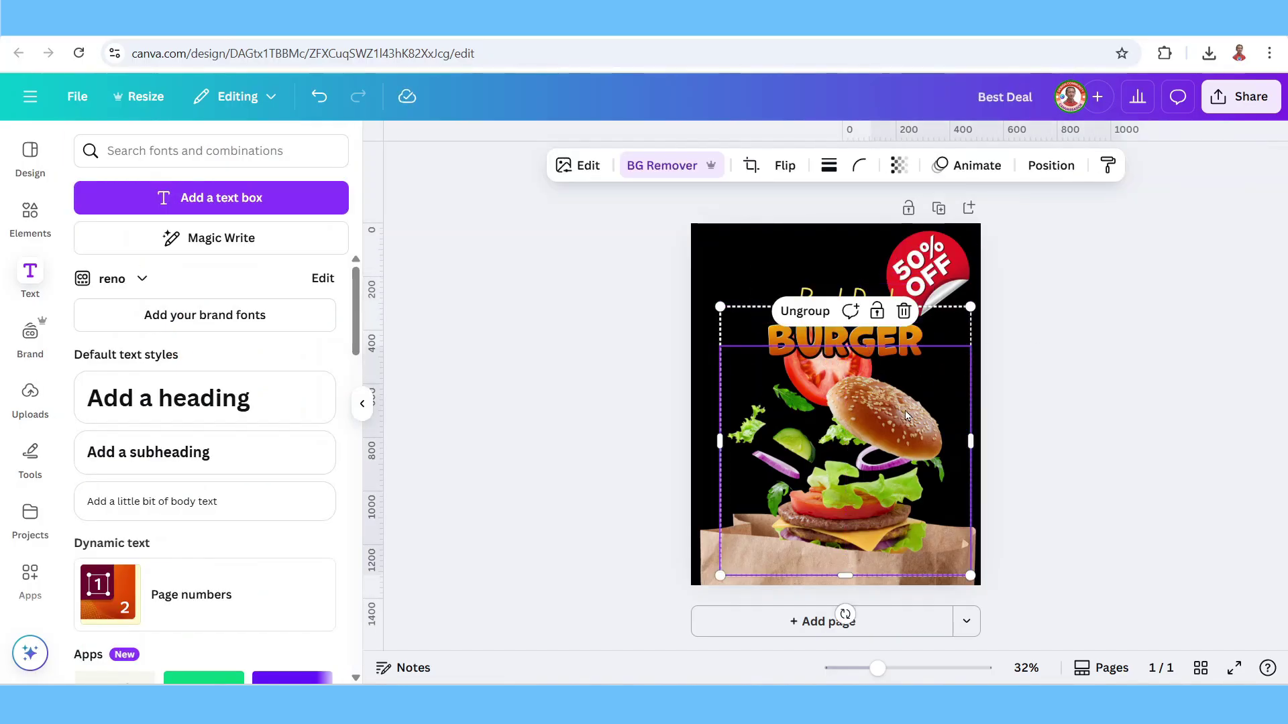
{"action": "left_click_drag", "start_coordinate": [905, 420], "coordinate": [912, 515]}
{"action": "left_click", "coordinate": [870, 353]}
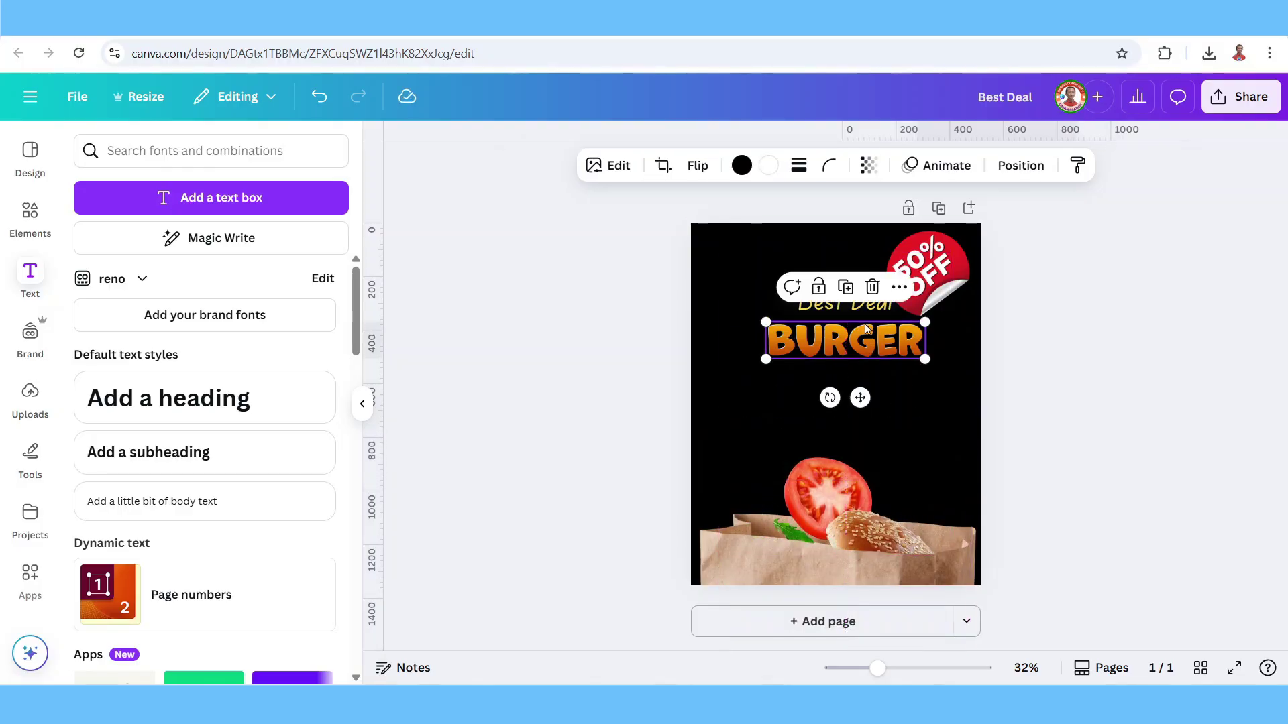
{"action": "left_click", "coordinate": [846, 300], "text": "shift"}
{"action": "left_click_drag", "start_coordinate": [866, 343], "coordinate": [866, 330]}
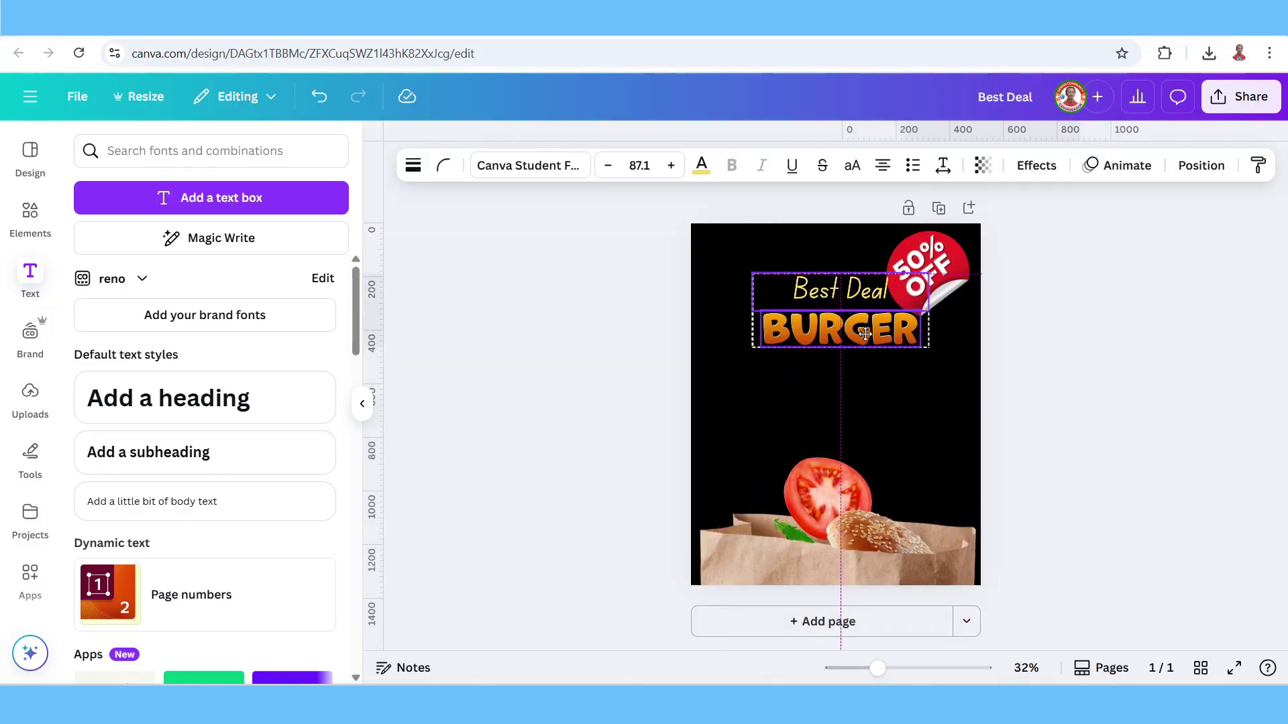
Step: Move the "50% OFF" sticker tight into the page's upper-right corner and lower "Best Deal" to sit close on the "BURGER" lettering
{"action": "left_click", "coordinate": [956, 263]}
{"action": "left_click_drag", "start_coordinate": [957, 263], "coordinate": [966, 253]}
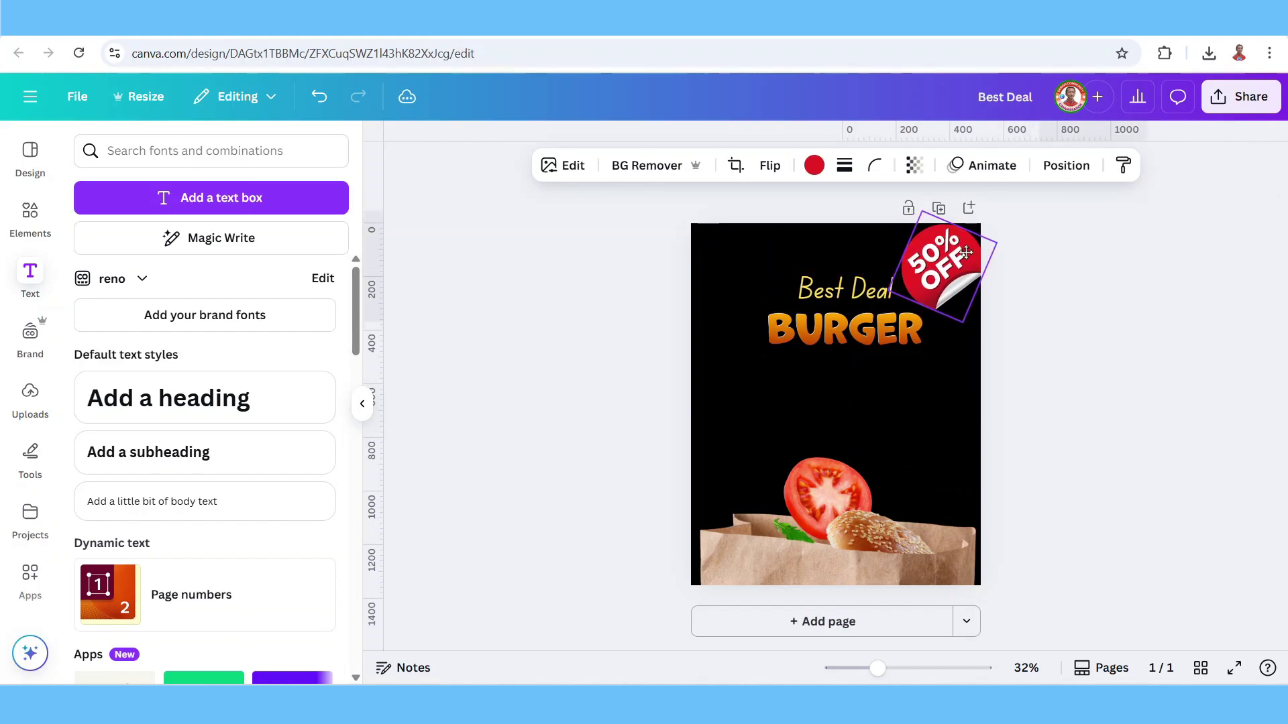
{"action": "left_click", "coordinate": [841, 292]}
{"action": "left_click_drag", "start_coordinate": [841, 291], "coordinate": [841, 301]}
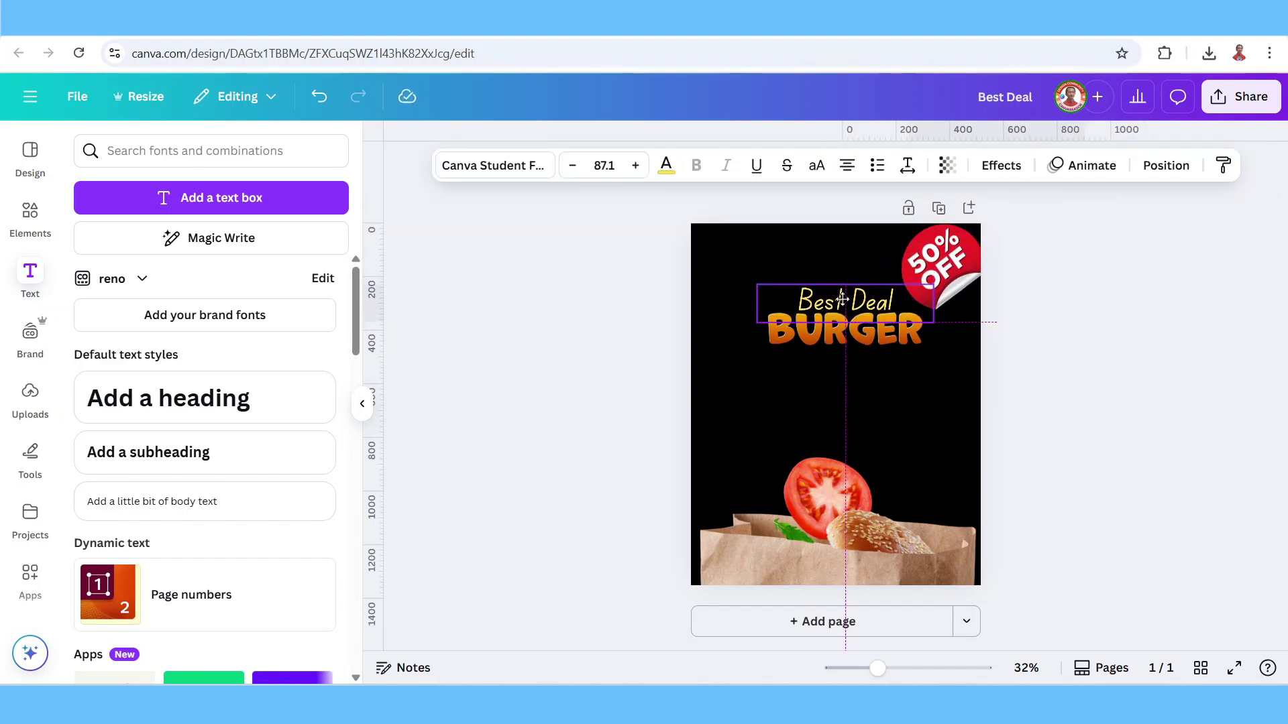
{"action": "left_click", "coordinate": [1120, 379]}
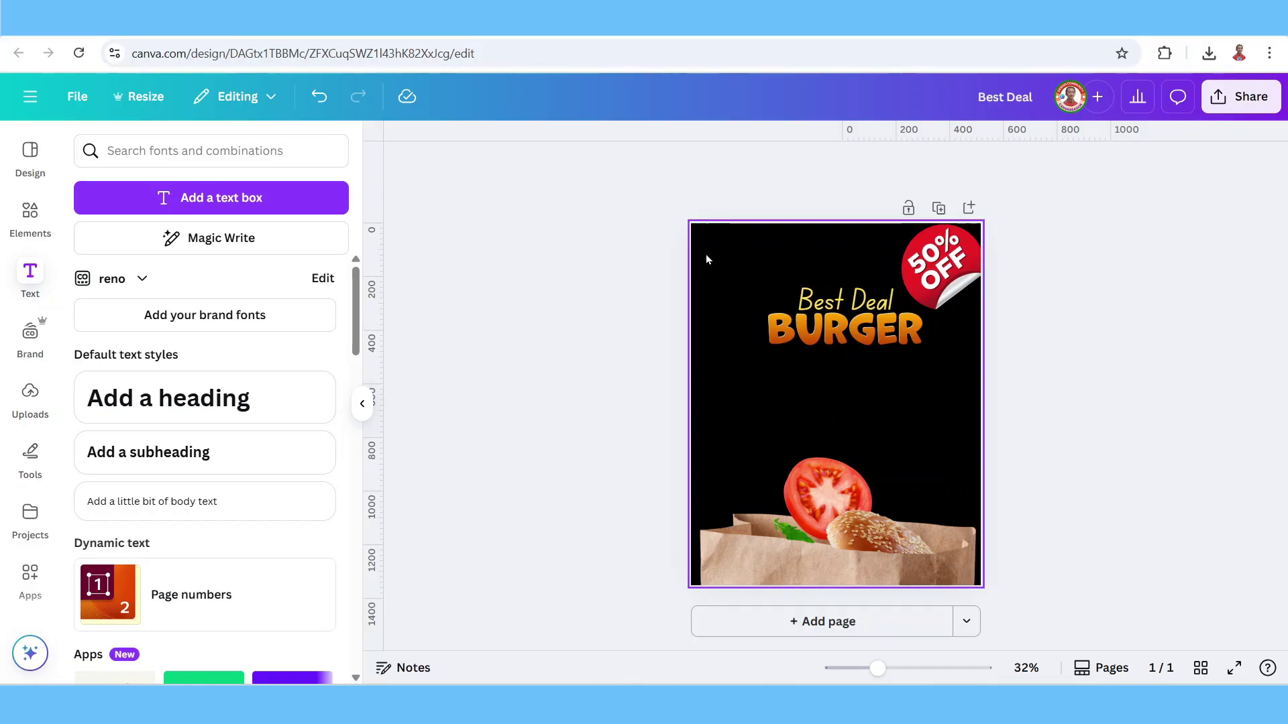
Step: Search the graphics for "qr code" and add the black QR code graphic with rounded corner squares
{"action": "left_click", "coordinate": [29, 213]}
{"action": "type", "text": "qr code"}
{"action": "key", "text": "Return"}
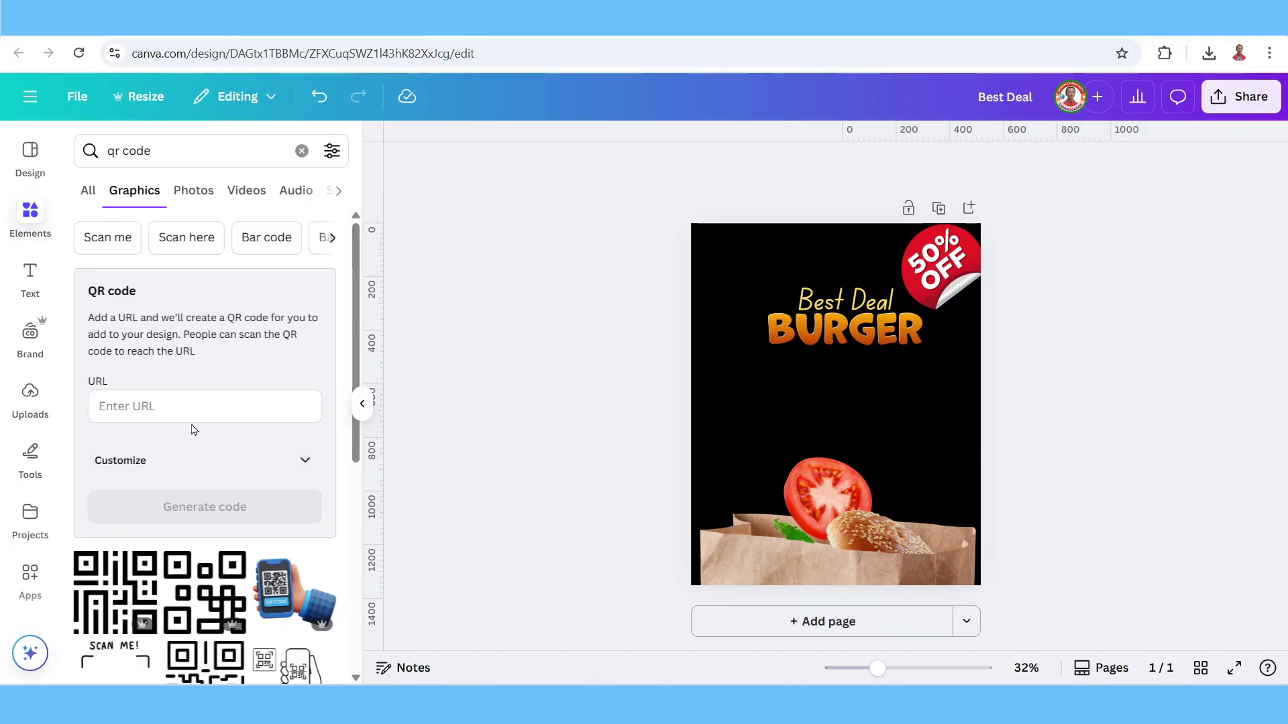
{"action": "scroll", "coordinate": [193, 412], "scroll_direction": "down", "scroll_amount": 6}
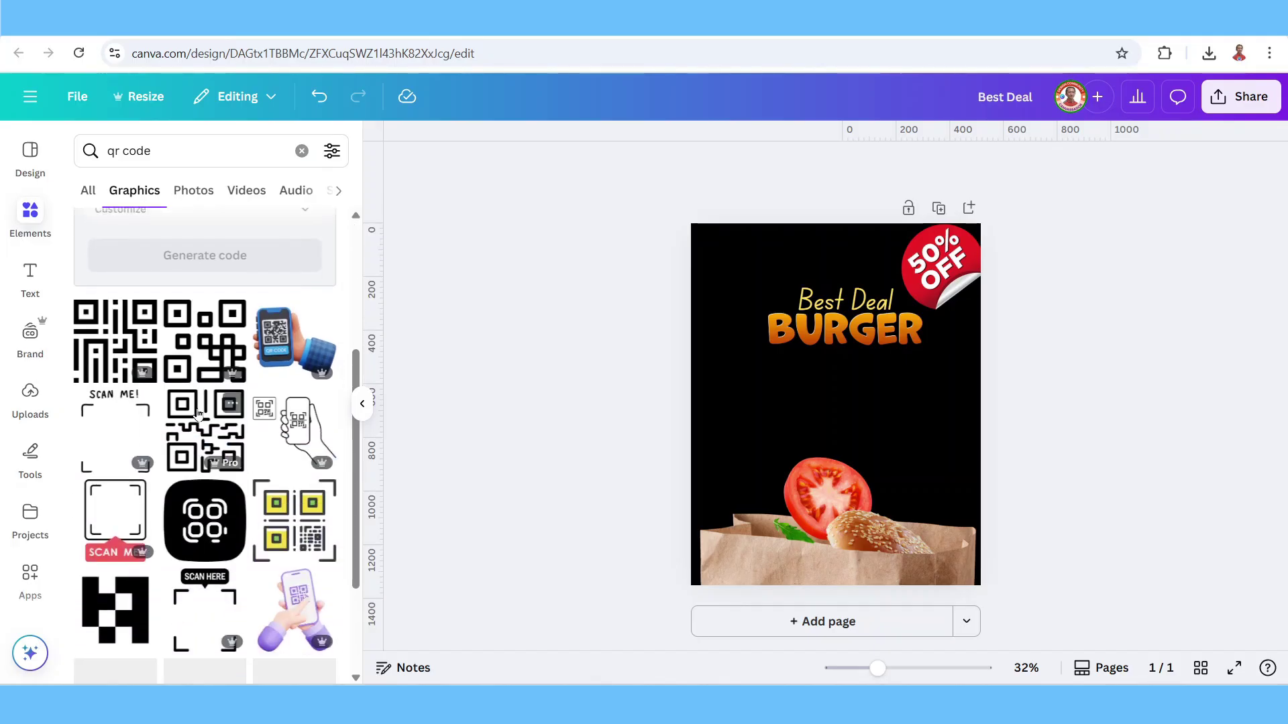
{"action": "scroll", "coordinate": [214, 423], "scroll_direction": "down", "scroll_amount": 4}
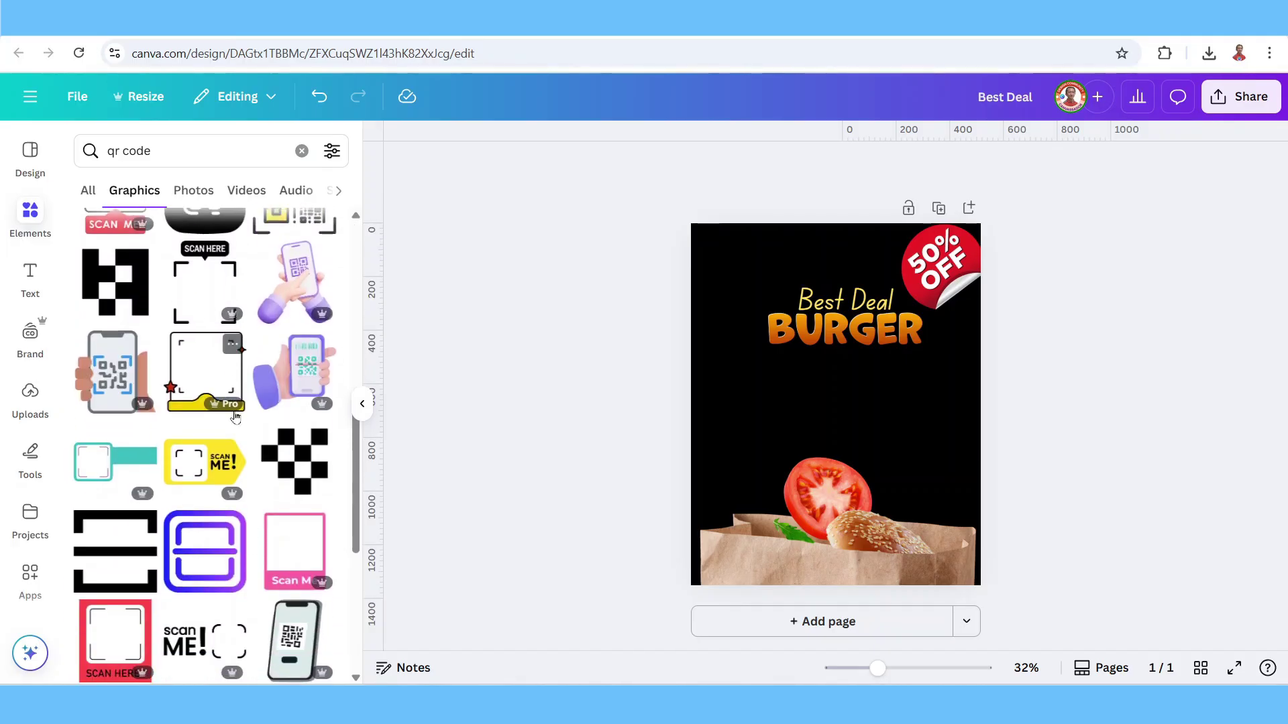
{"action": "scroll", "coordinate": [192, 440], "scroll_direction": "up", "scroll_amount": 7}
{"action": "left_click", "coordinate": [186, 420]}
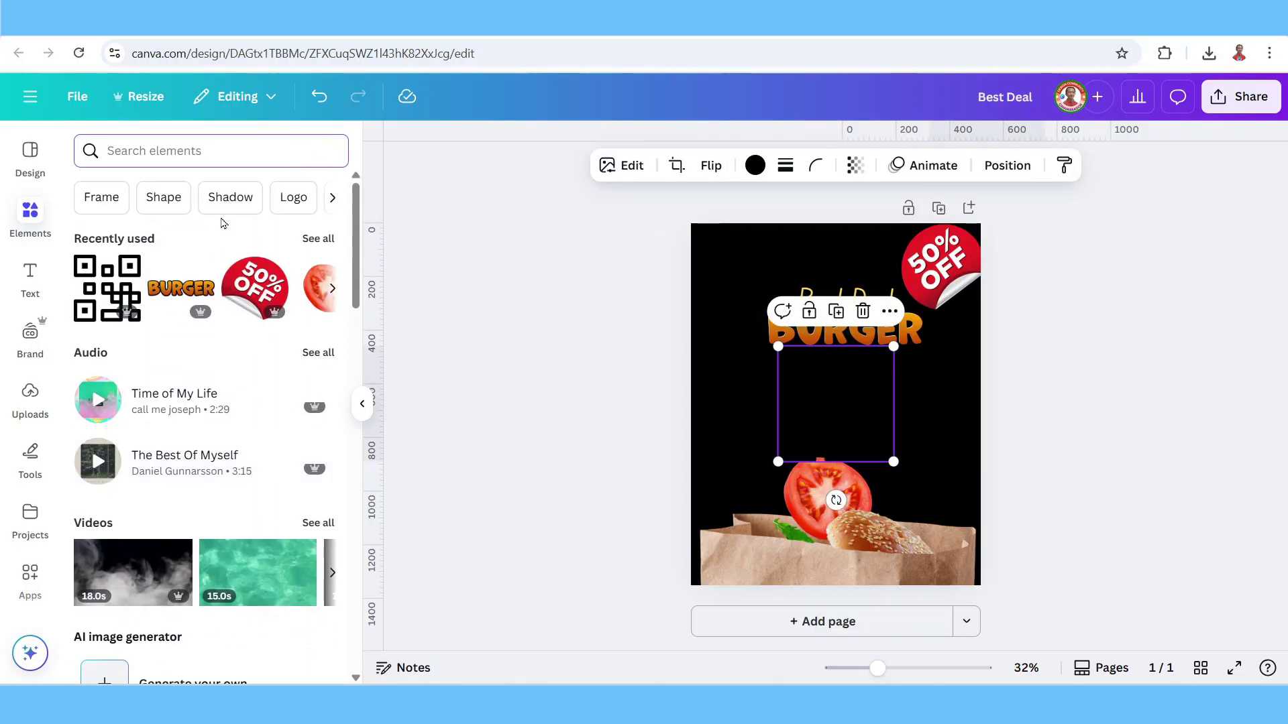
Step: Add a light grey square shape, send it behind the QR code and resize the QR code to fit inside the square
{"action": "left_click", "coordinate": [164, 197]}
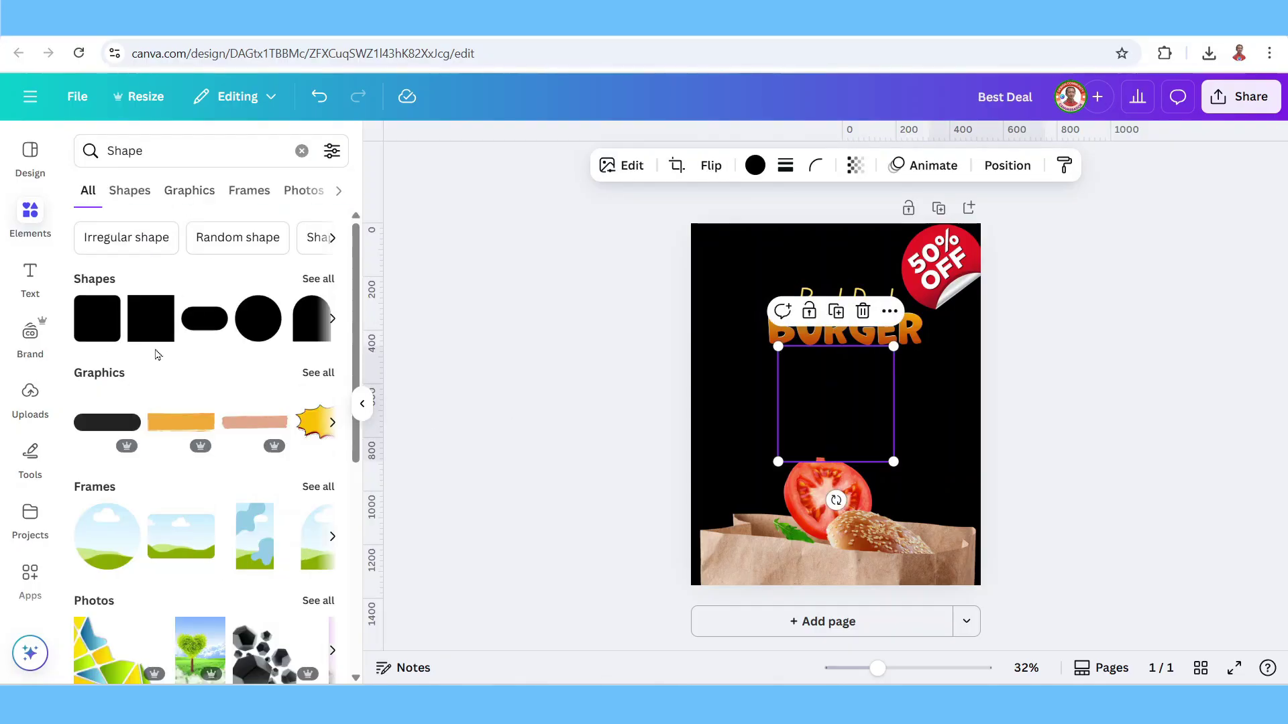
{"action": "right_click", "coordinate": [832, 403]}
{"action": "mouse_move", "coordinate": [894, 391]}
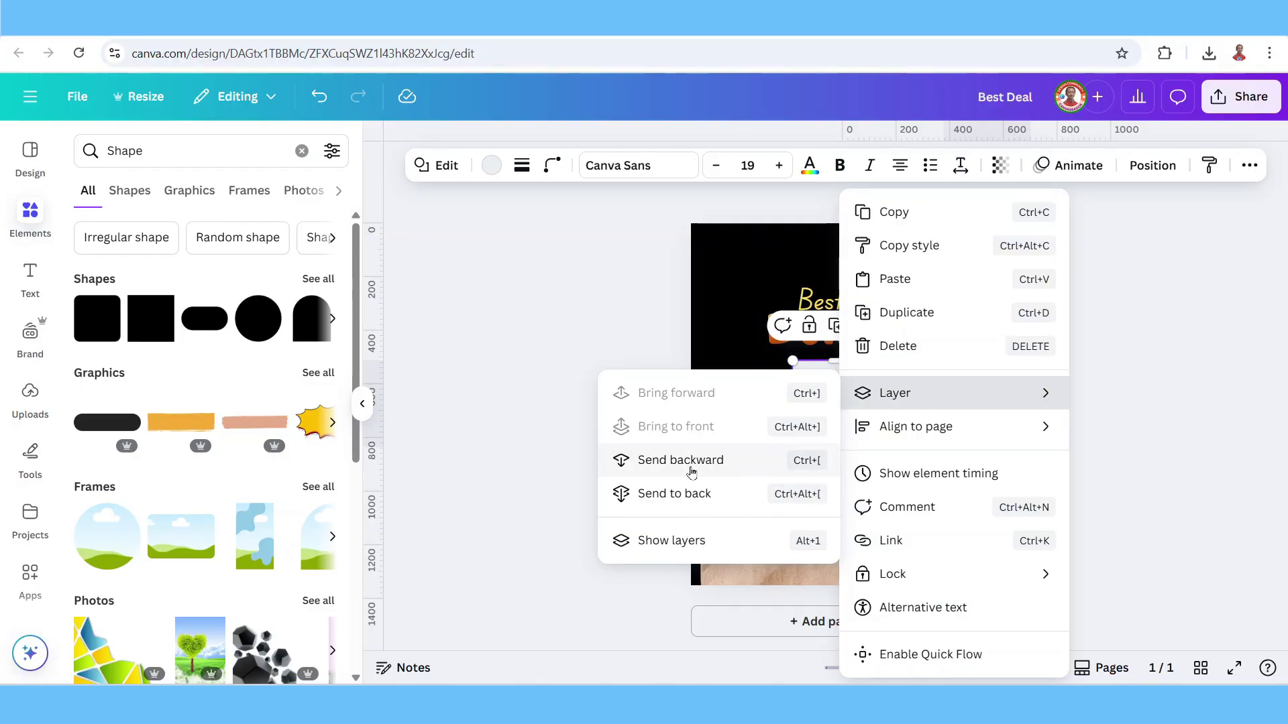
{"action": "left_click", "coordinate": [655, 460]}
{"action": "left_click", "coordinate": [807, 435]}
{"action": "left_click_drag", "start_coordinate": [891, 348], "coordinate": [845, 391]}
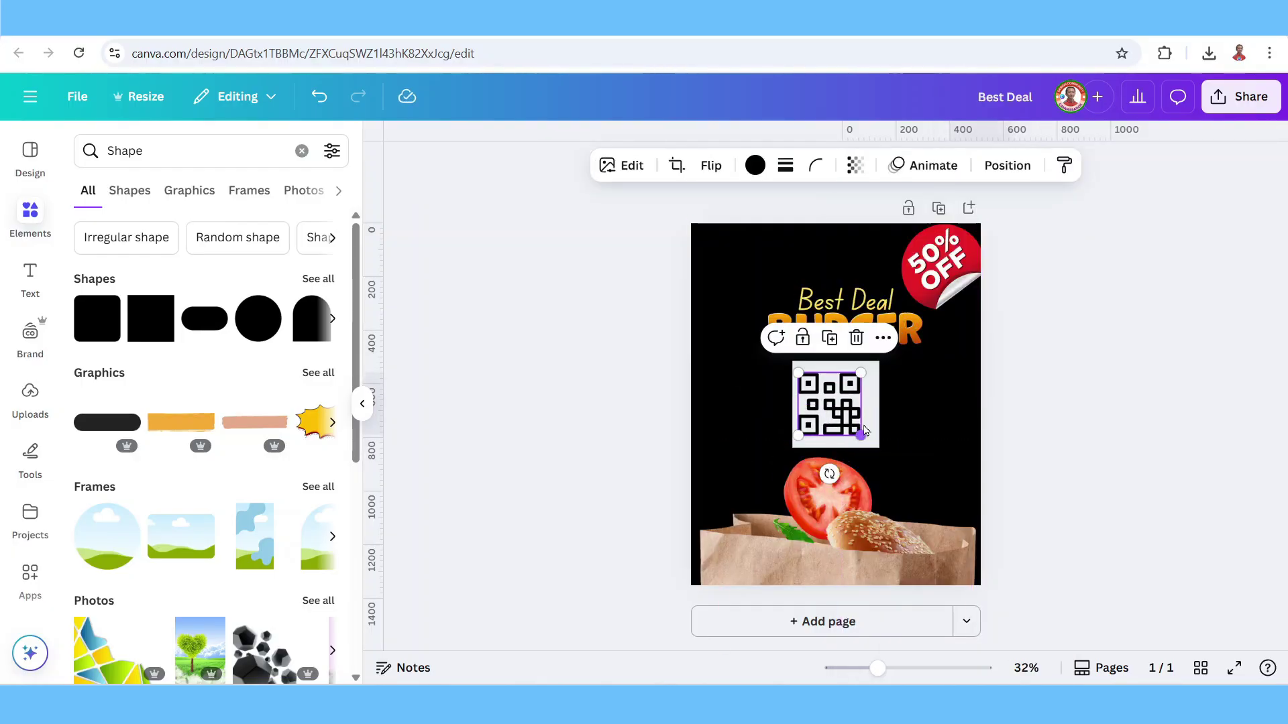
{"action": "mouse_move", "coordinate": [863, 436]}
{"action": "left_mouse_down"}
{"action": "mouse_move", "coordinate": [874, 445]}
{"action": "mouse_move", "coordinate": [858, 416]}
{"action": "mouse_move", "coordinate": [870, 422]}
{"action": "left_mouse_up"}
Step: Group the QR code with its square, shrink the group and place it in the page's upper-left corner
{"action": "left_click", "coordinate": [877, 423], "text": "shift"}
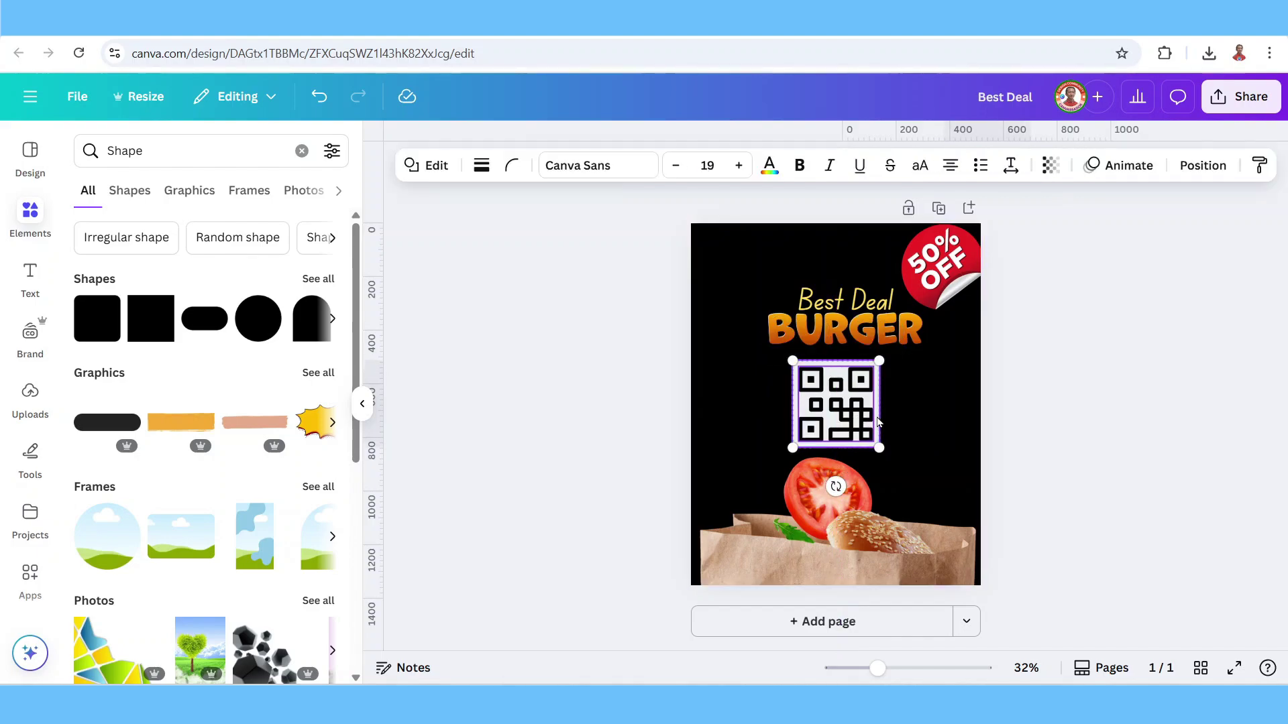
{"action": "key", "text": "ctrl+g"}
{"action": "left_click_drag", "start_coordinate": [877, 446], "coordinate": [719, 256]}
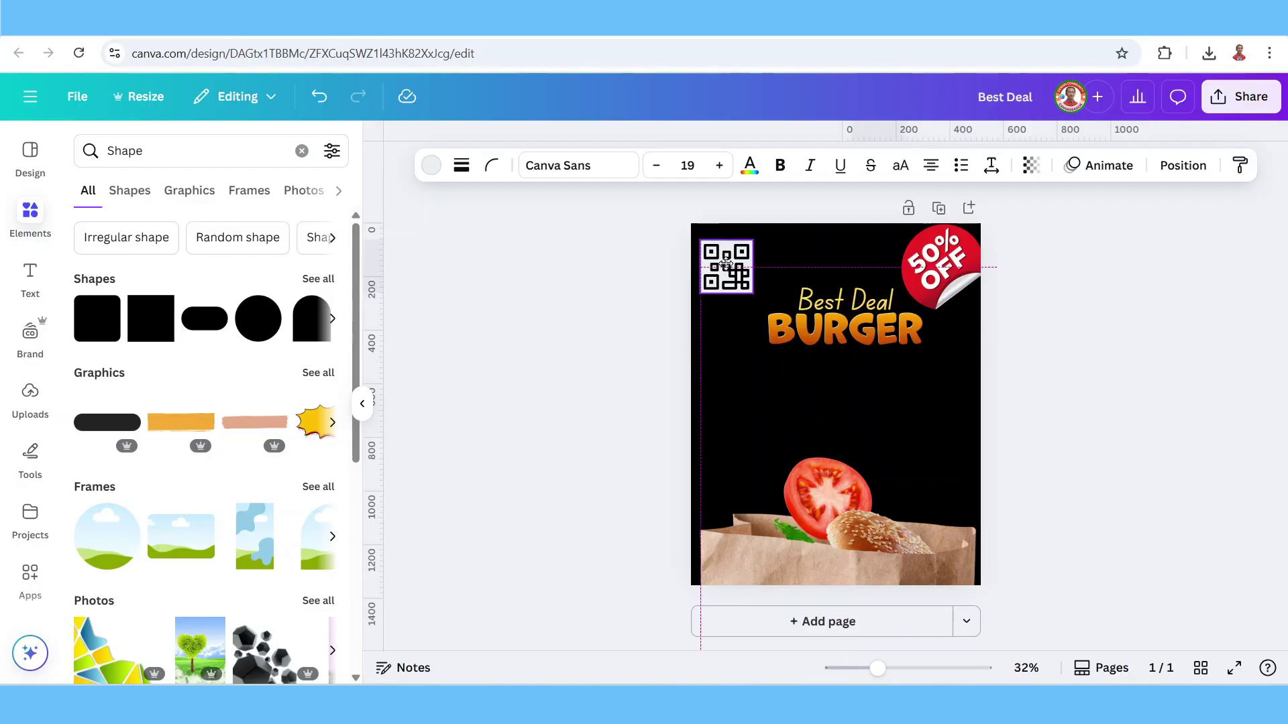
{"action": "left_click", "coordinate": [1054, 411]}
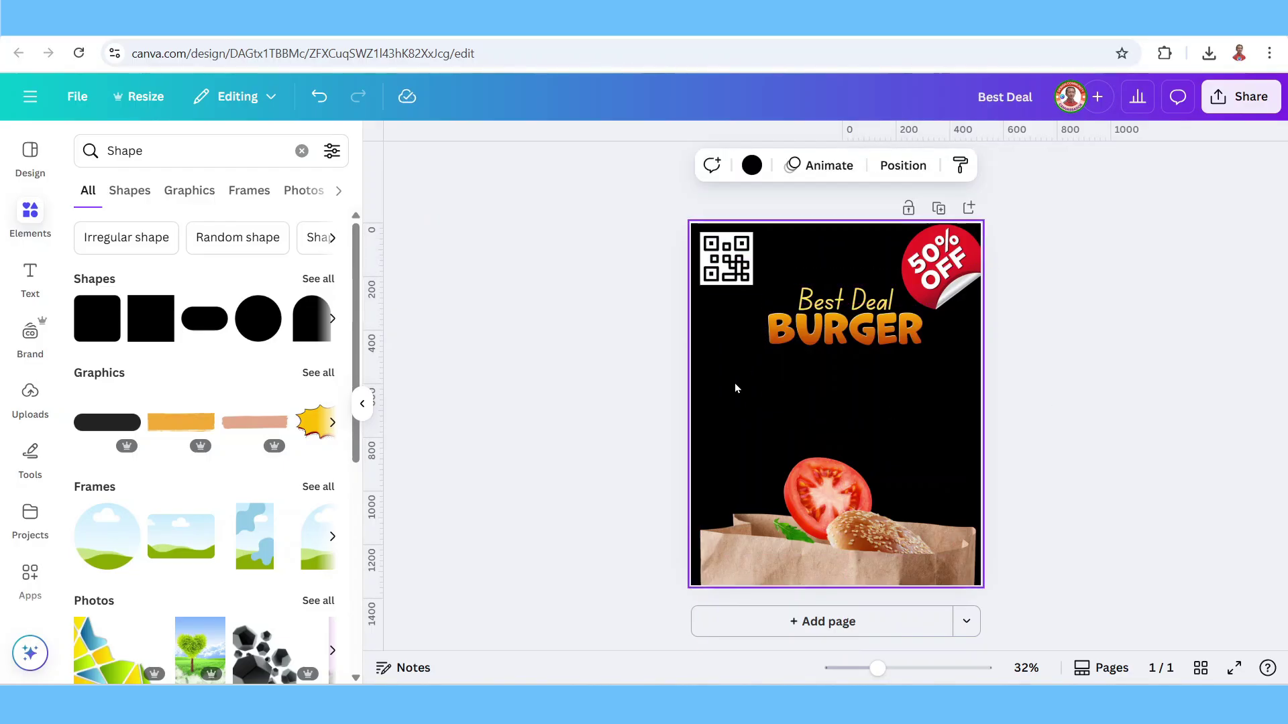
Step: Add a square shape, colour it white and reshape it into a flat band across the full page width below the "BURGER" lettering
{"action": "left_click", "coordinate": [153, 336]}
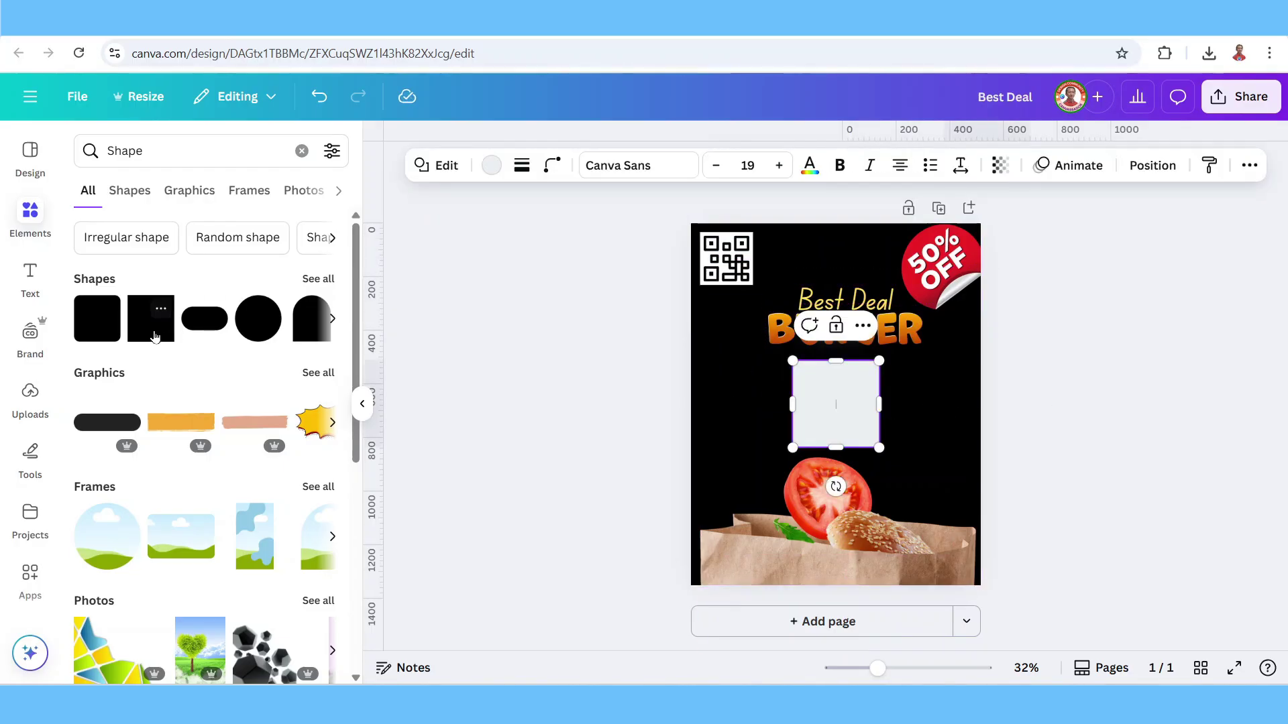
{"action": "left_click", "coordinate": [492, 165]}
{"action": "left_click", "coordinate": [243, 375]}
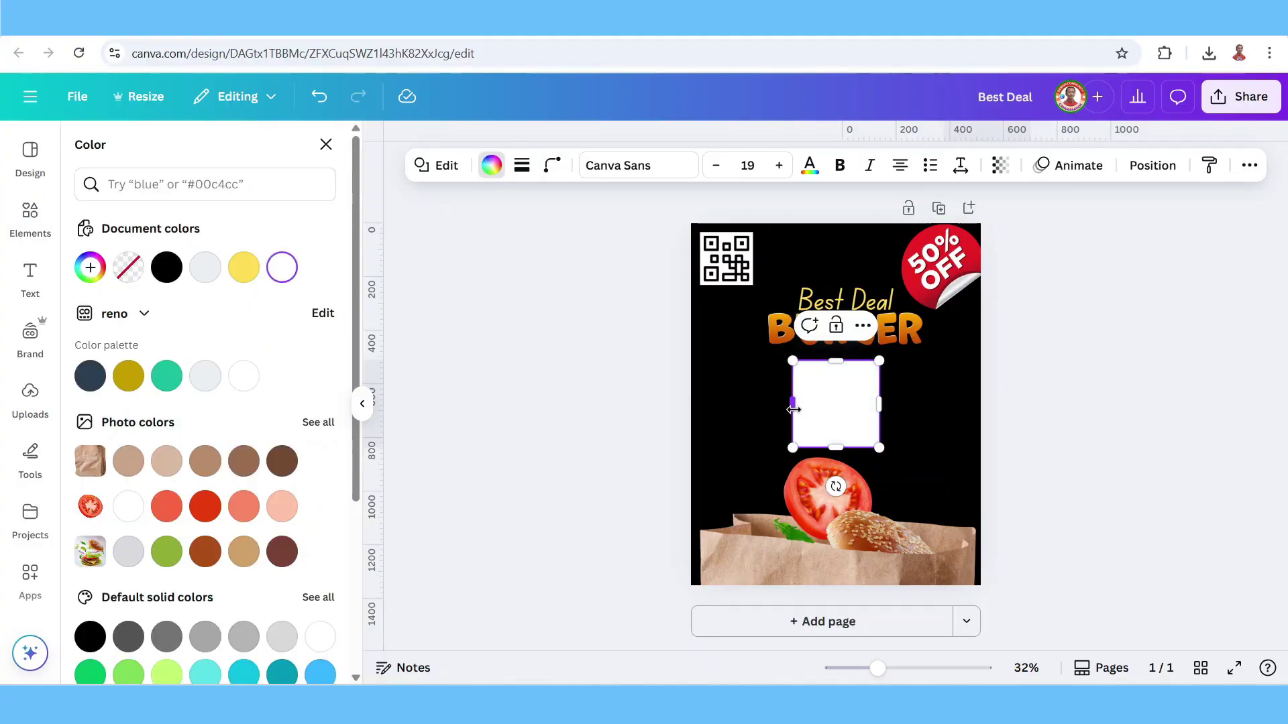
{"action": "left_click_drag", "start_coordinate": [792, 404], "coordinate": [701, 416]}
{"action": "left_click_drag", "start_coordinate": [879, 404], "coordinate": [983, 400]}
{"action": "left_click_drag", "start_coordinate": [835, 360], "coordinate": [837, 381]}
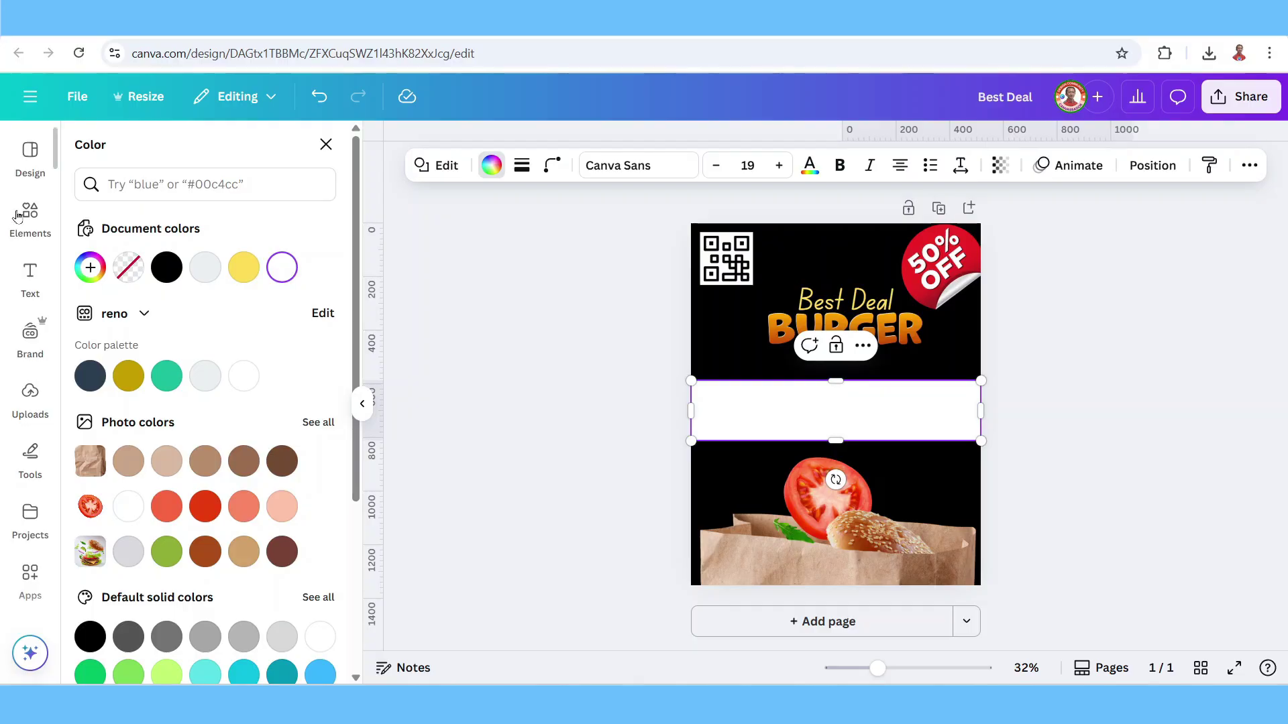
Step: Add a circular frame, shrink it to a small avatar size and place it at the lower-left end of the white band
{"action": "left_click", "coordinate": [315, 147]}
{"action": "scroll", "coordinate": [255, 416], "scroll_direction": "down", "scroll_amount": 15}
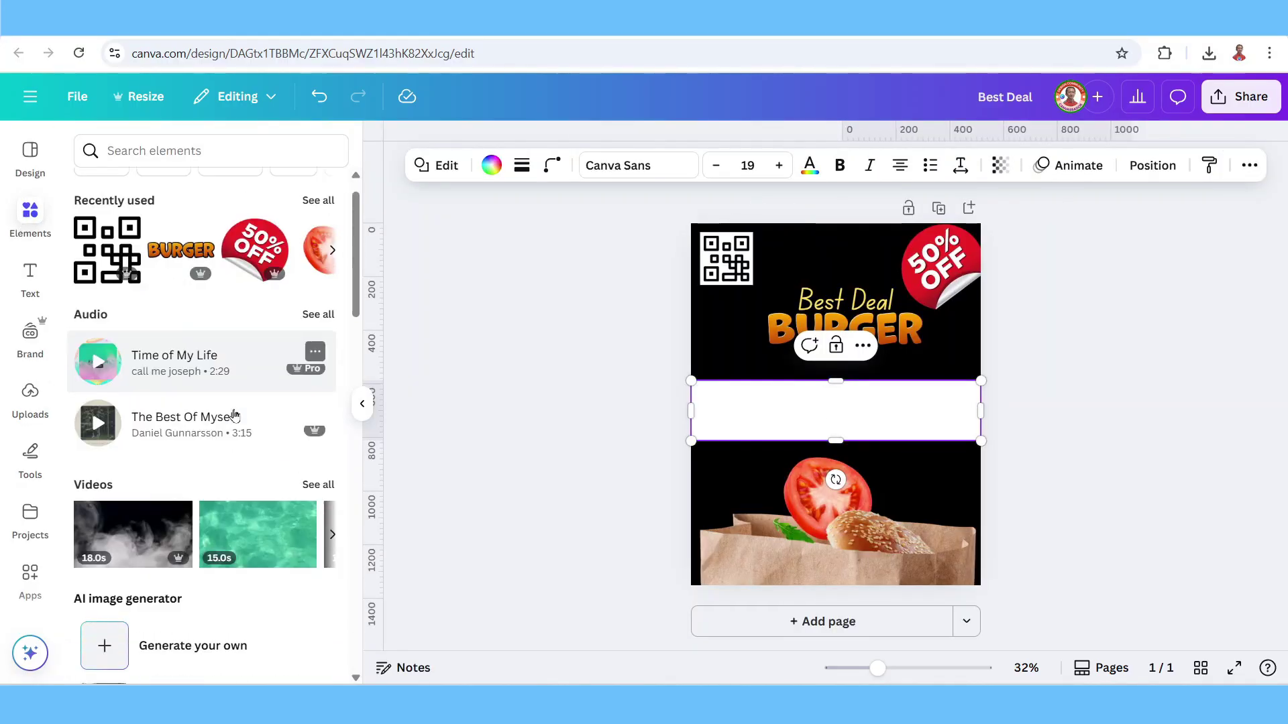
{"action": "left_click", "coordinate": [264, 422]}
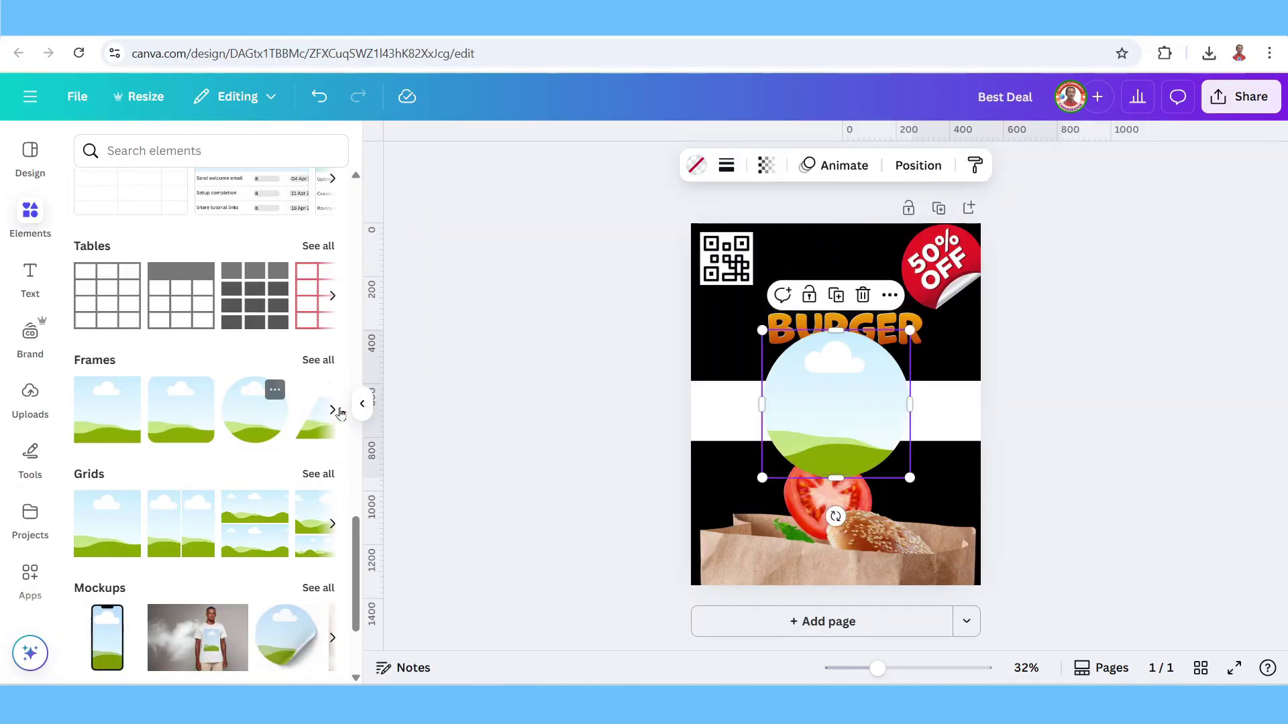
{"action": "left_click_drag", "start_coordinate": [909, 477], "coordinate": [729, 469]}
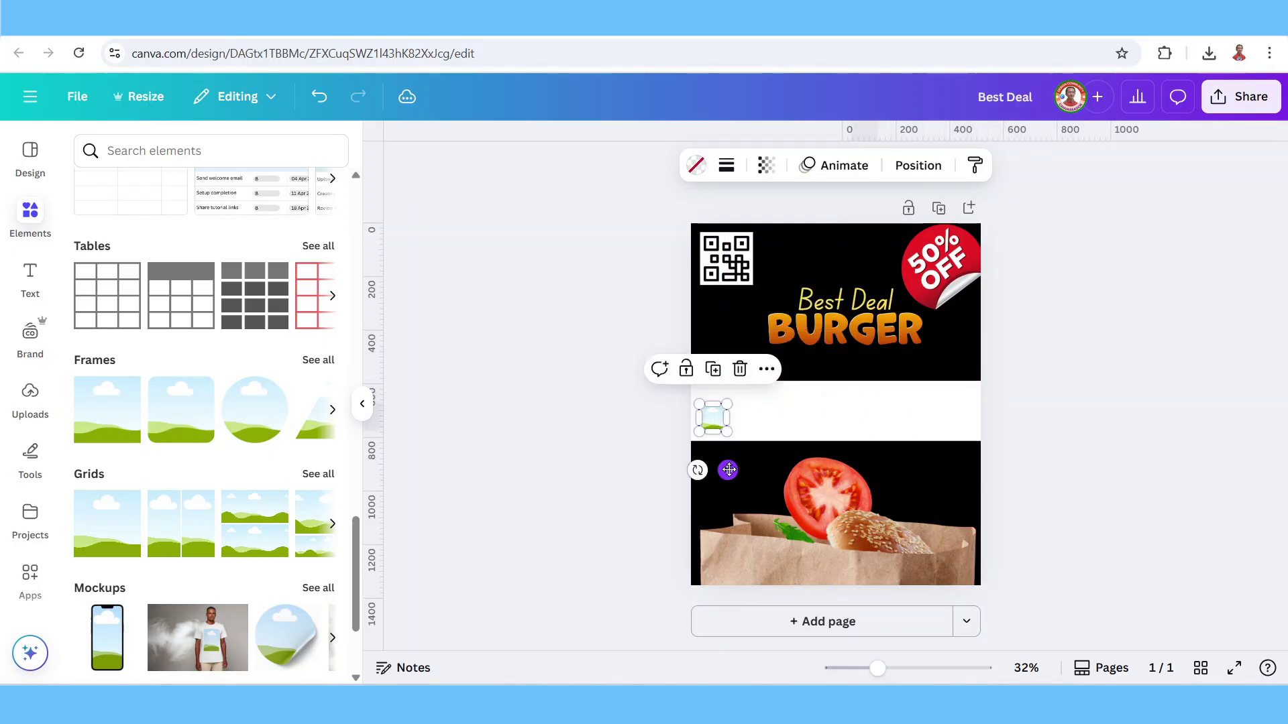
Step: Search the elements for "burger" and fill the small circular frame with the photo of the sesame-bun burger on a wooden board
{"action": "left_click", "coordinate": [146, 153]}
{"action": "type", "text": "burger"}
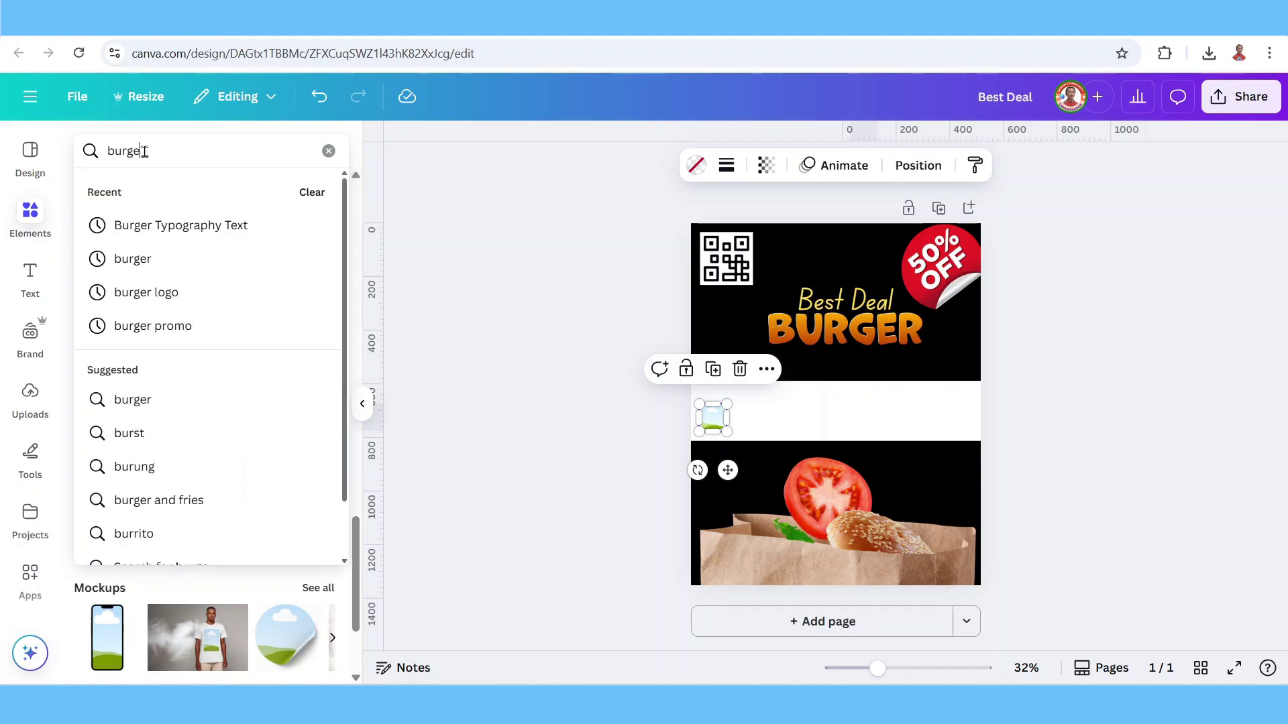
{"action": "key", "text": "Return"}
{"action": "left_click", "coordinate": [206, 443]}
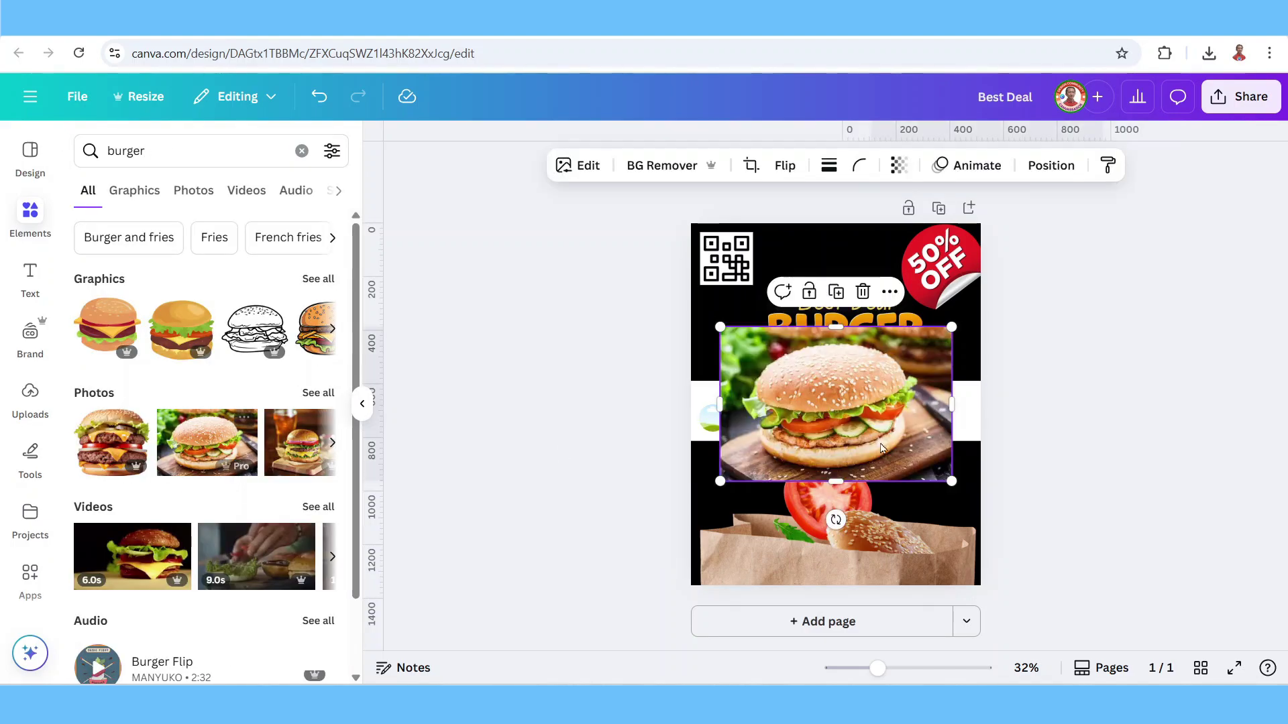
{"action": "left_click_drag", "start_coordinate": [871, 444], "coordinate": [716, 420]}
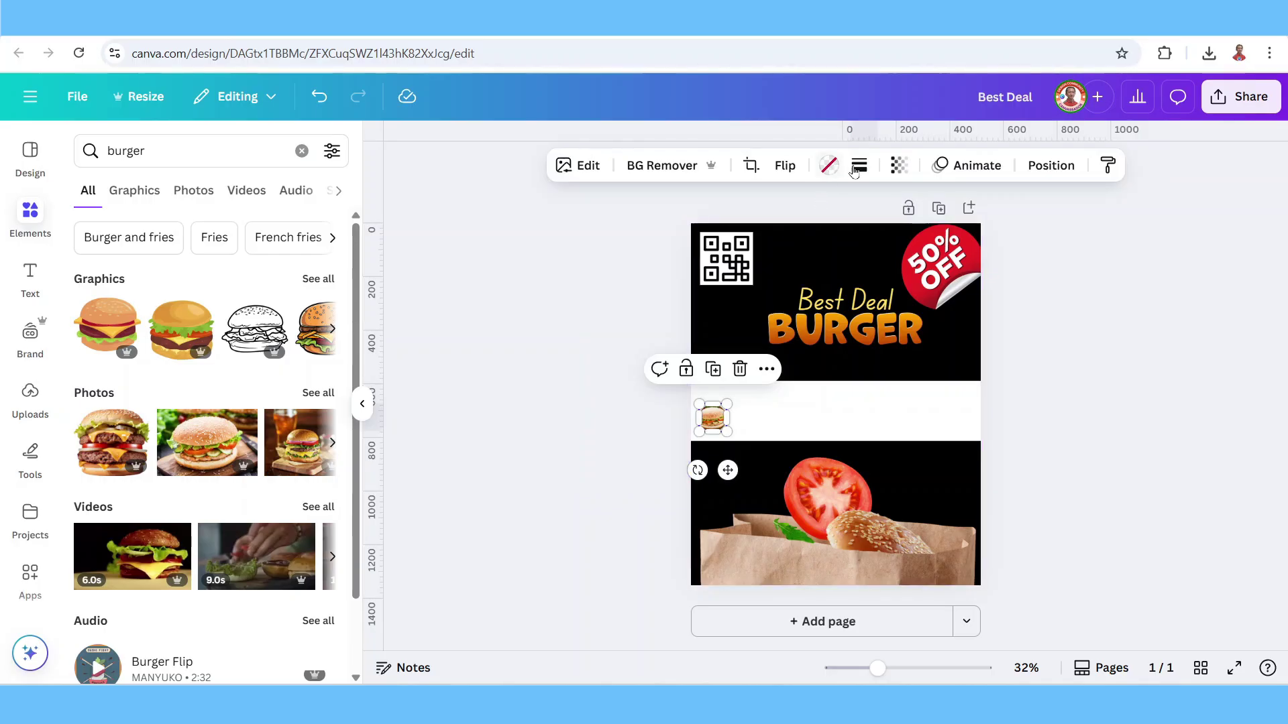
Step: Give the circular burger photo a solid border of weight 3 in the tomato photo's dark red and slightly adjust its size
{"action": "left_click", "coordinate": [859, 166]}
{"action": "left_click_drag", "start_coordinate": [753, 287], "coordinate": [758, 288]}
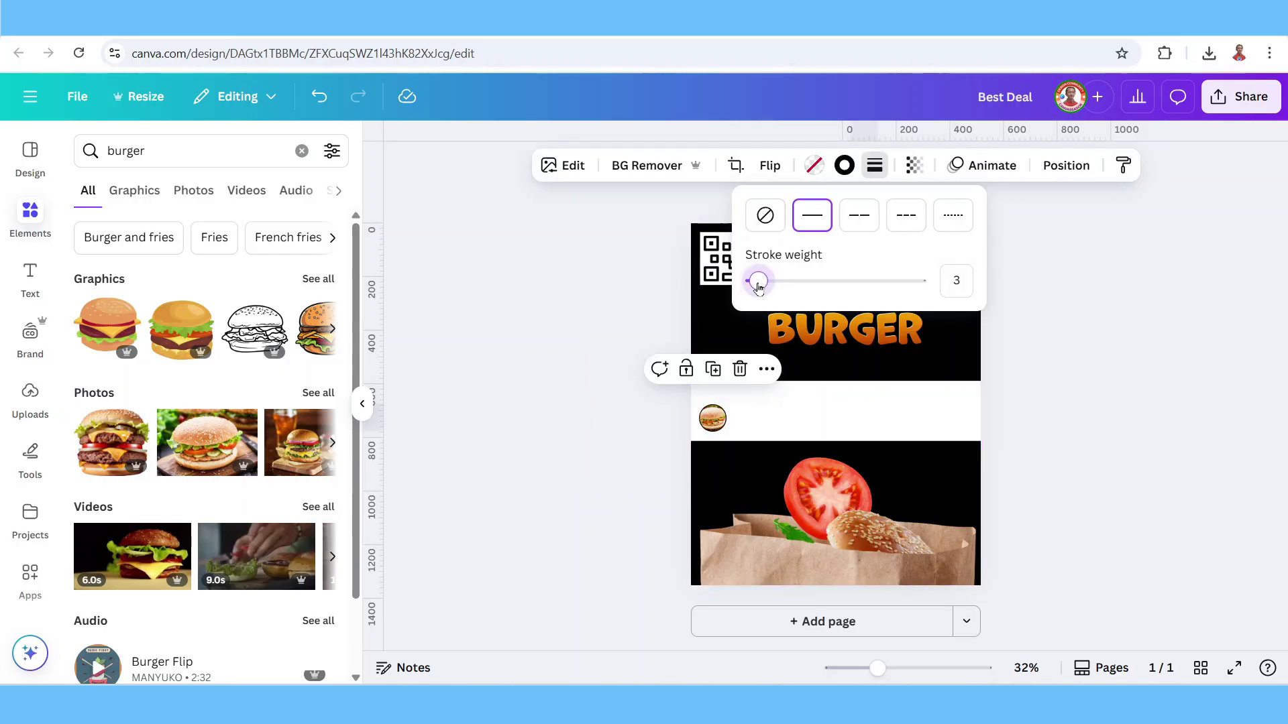
{"action": "left_click", "coordinate": [844, 165]}
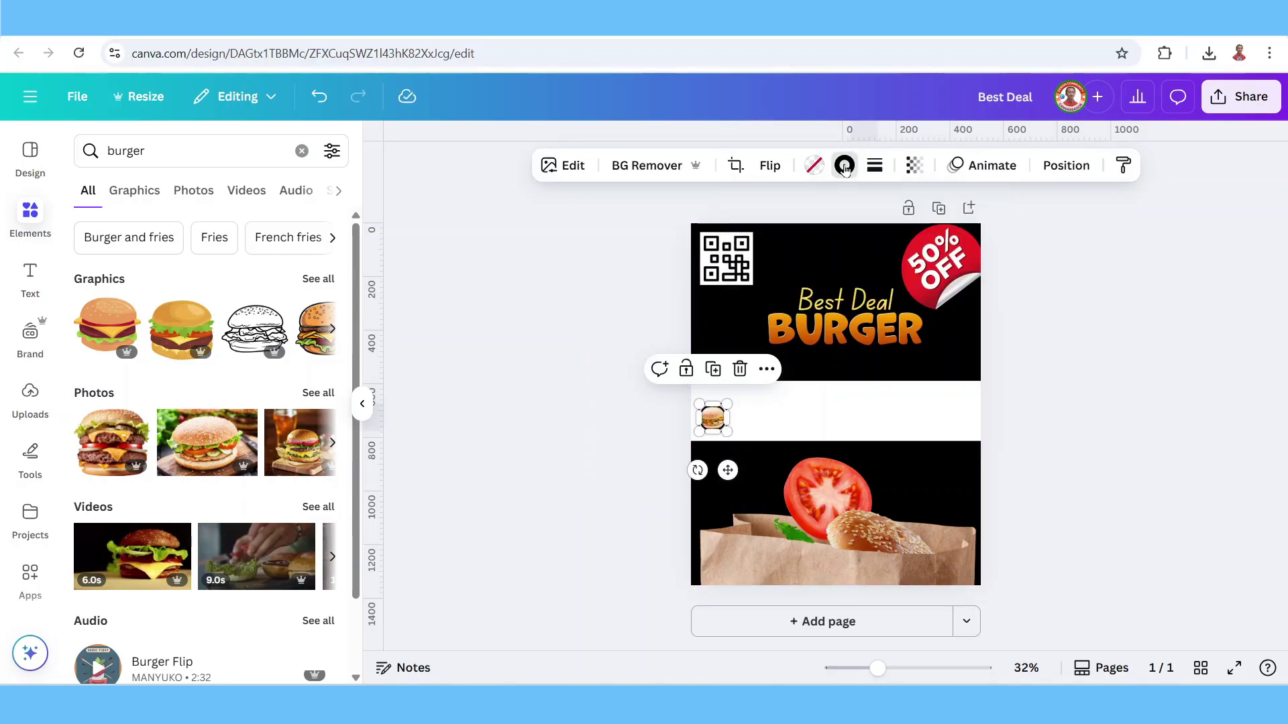
{"action": "scroll", "coordinate": [234, 341], "scroll_direction": "down", "scroll_amount": 4}
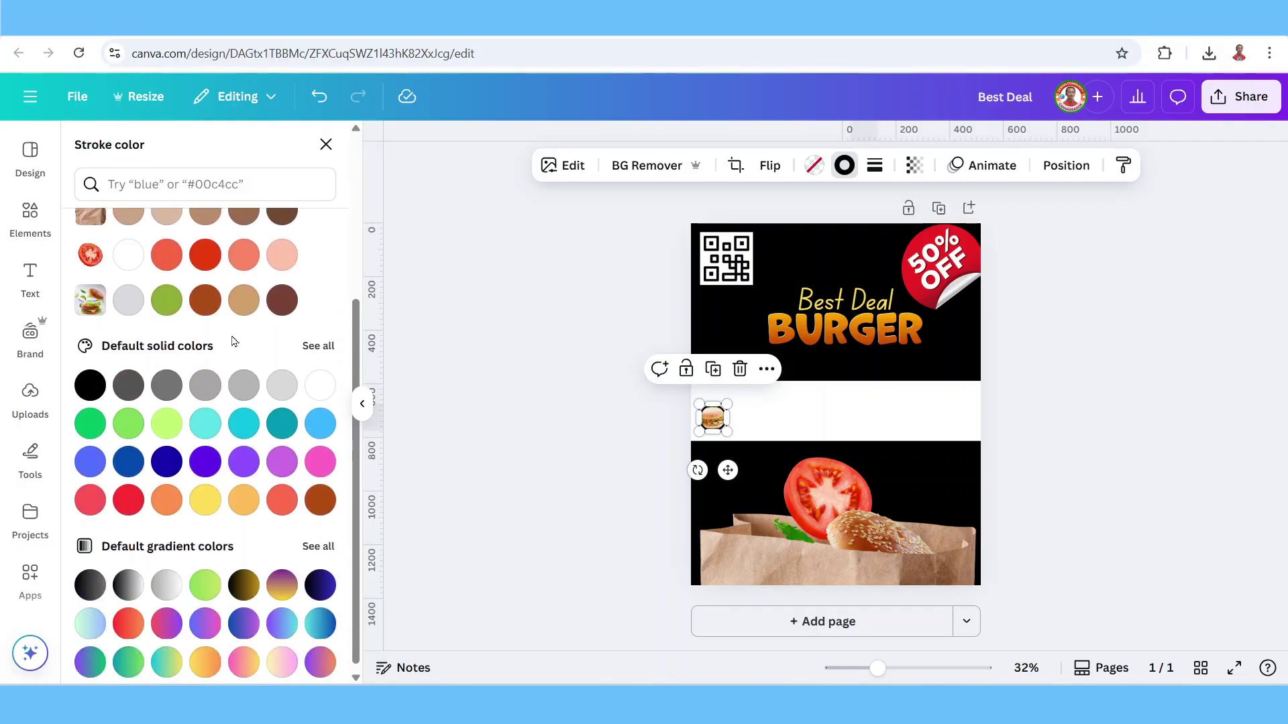
{"action": "left_click", "coordinate": [205, 255]}
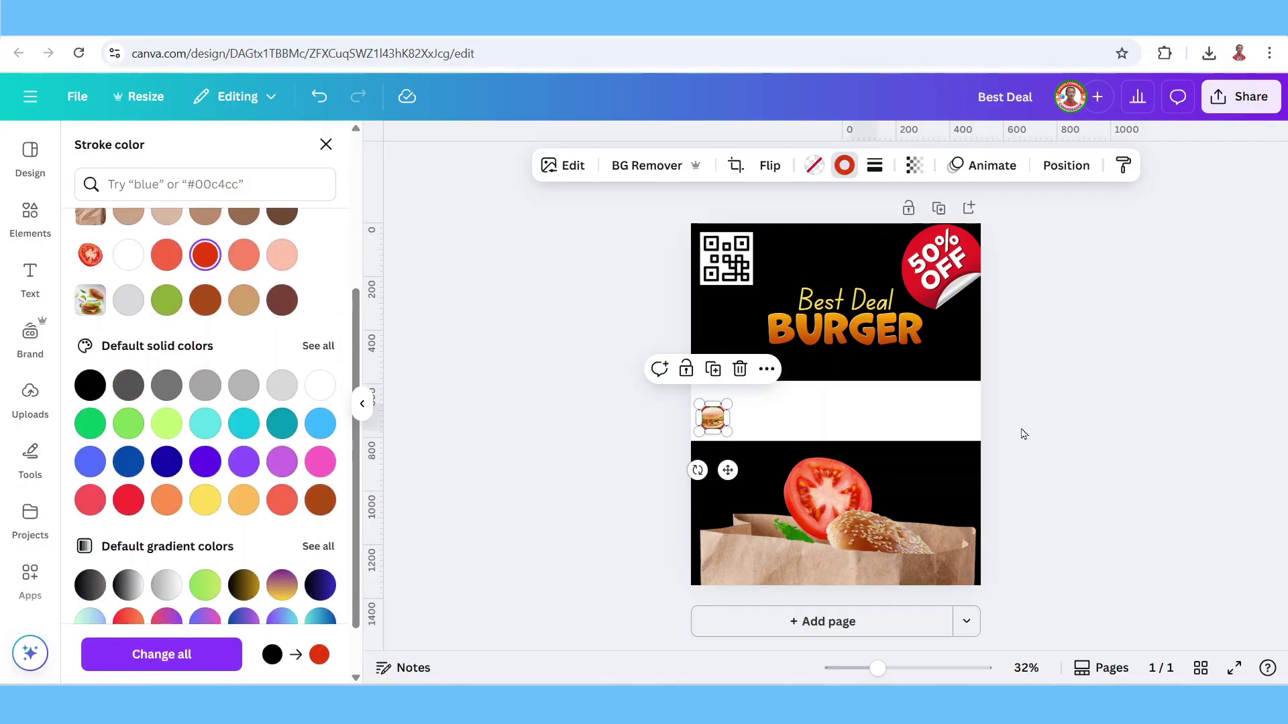
{"action": "left_click", "coordinate": [899, 668]}
{"action": "mouse_move", "coordinate": [623, 422]}
{"action": "left_mouse_down"}
{"action": "mouse_move", "coordinate": [617, 434]}
{"action": "mouse_move", "coordinate": [635, 416]}
{"action": "left_mouse_up"}
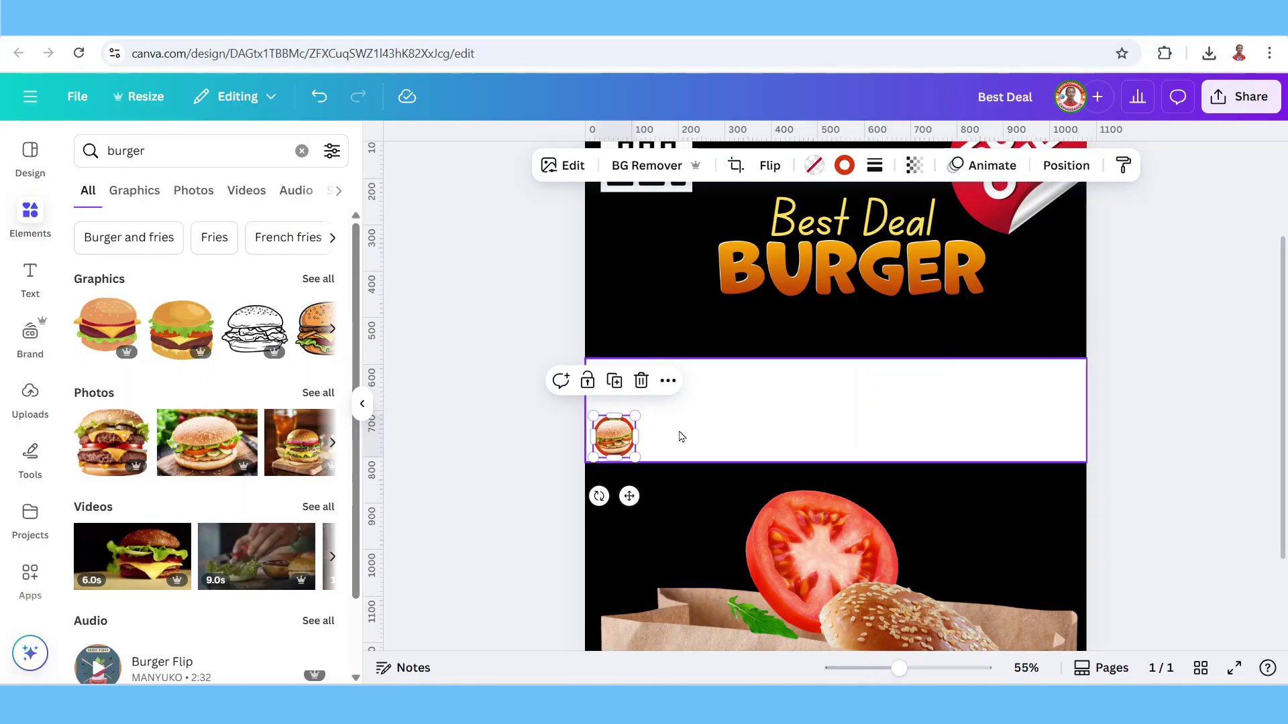
Step: Add a body text reading "Burgeroar" just beside the circular burger photo and make it bold
{"action": "left_click", "coordinate": [30, 279]}
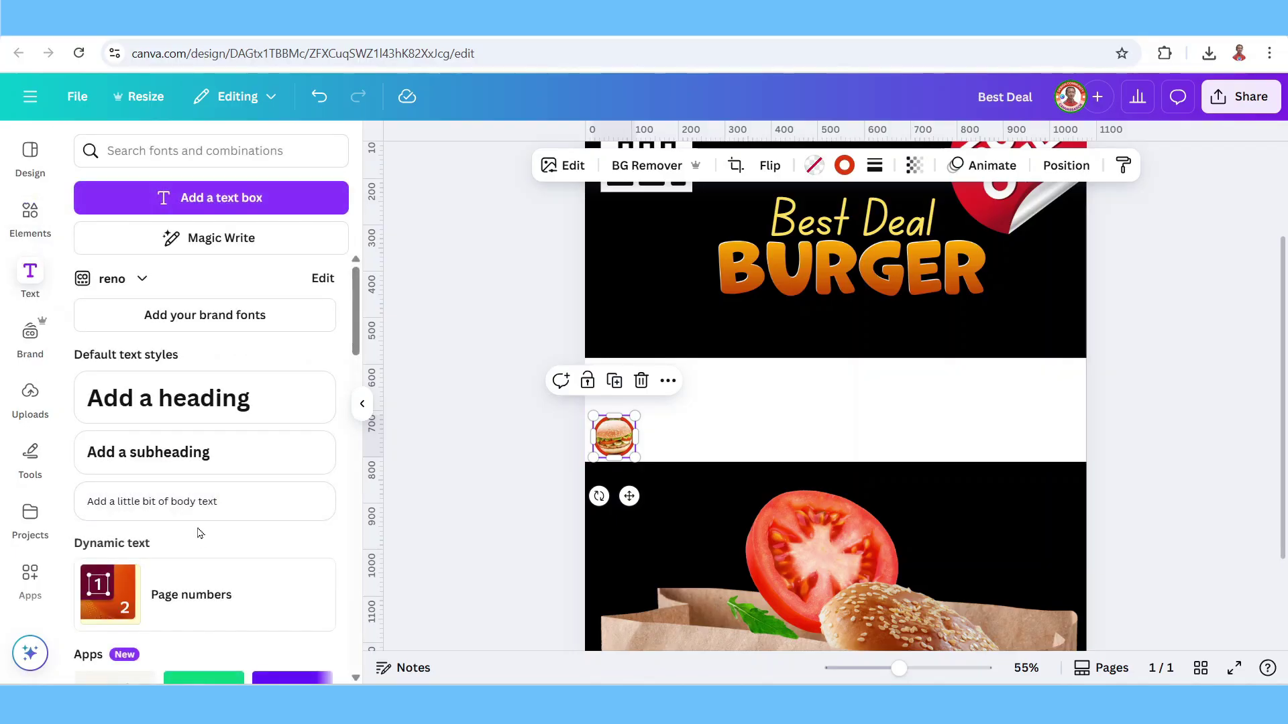
{"action": "left_click", "coordinate": [205, 501]}
{"action": "left_click_drag", "start_coordinate": [850, 436], "coordinate": [693, 484]}
{"action": "type", "text": "Burgeroar"}
{"action": "key", "text": "ctrl+a"}
{"action": "key", "text": "ctrl+b"}
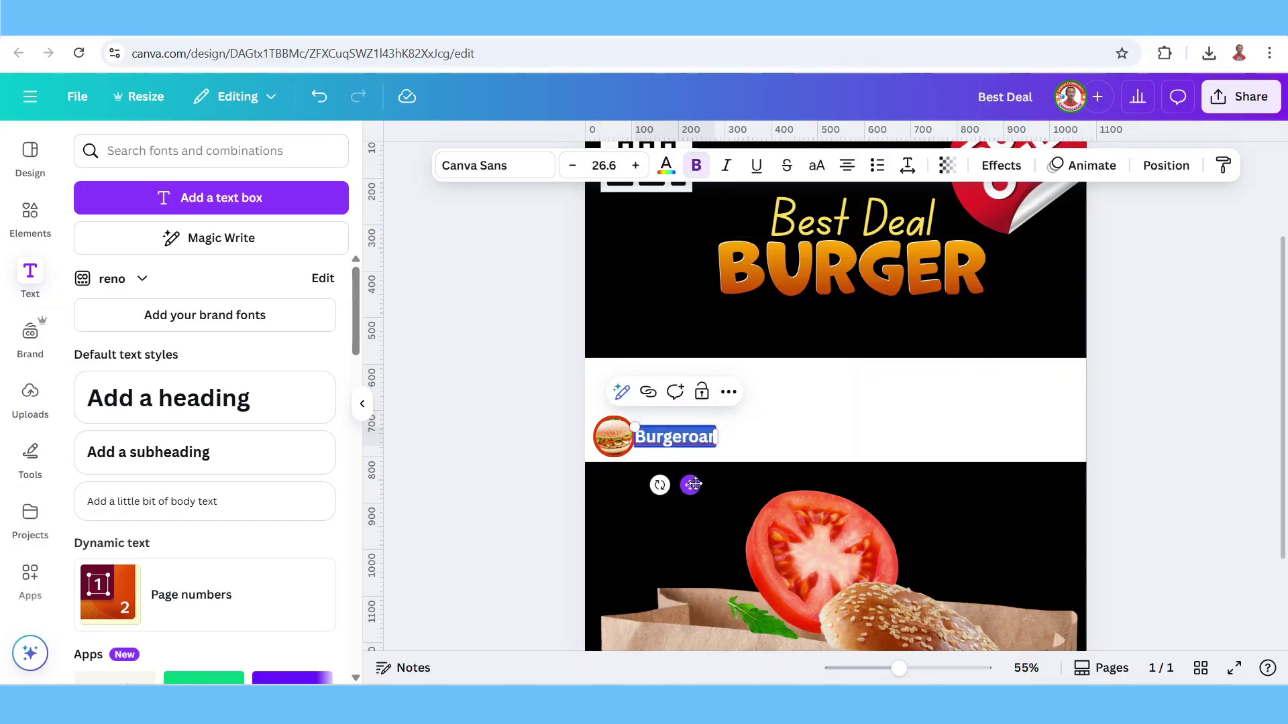
Step: Search the elements for "instagram icon love", add the outlined bookmark icon, shrink it and place it in the white band's upper-right corner
{"action": "left_click", "coordinate": [30, 215]}
{"action": "left_click", "coordinate": [100, 159]}
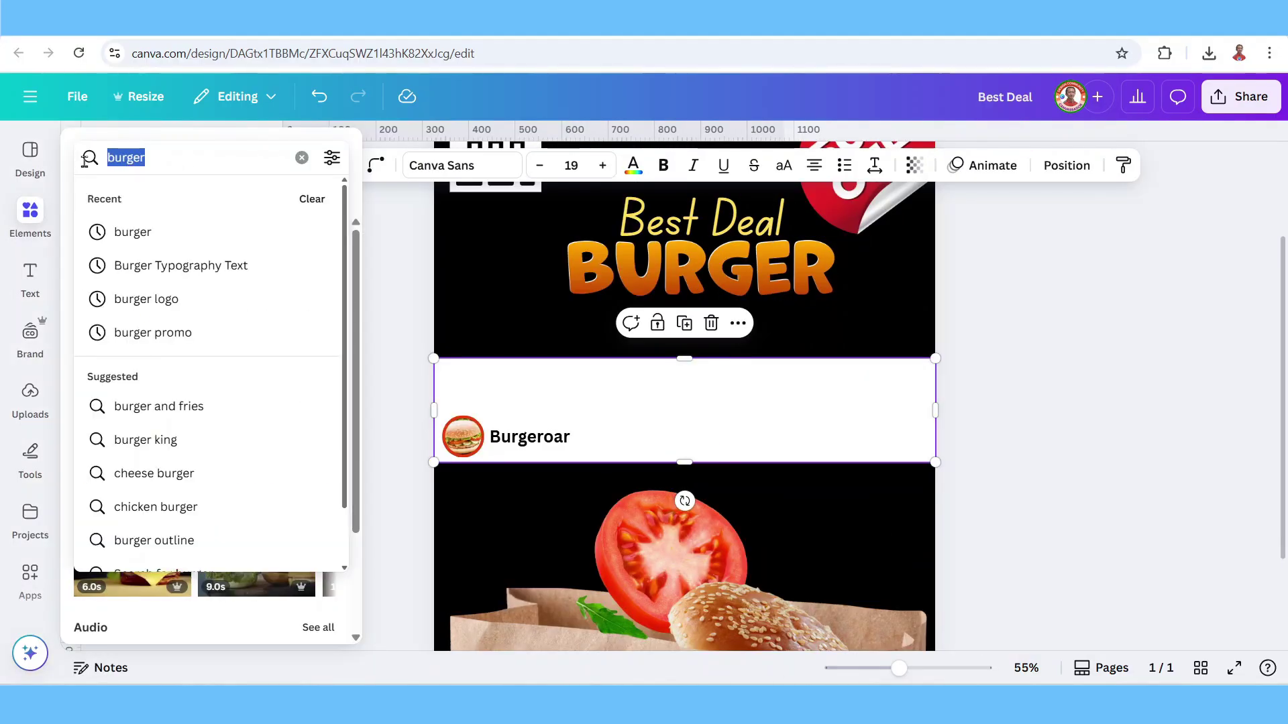
{"action": "type", "text": "instagra"}
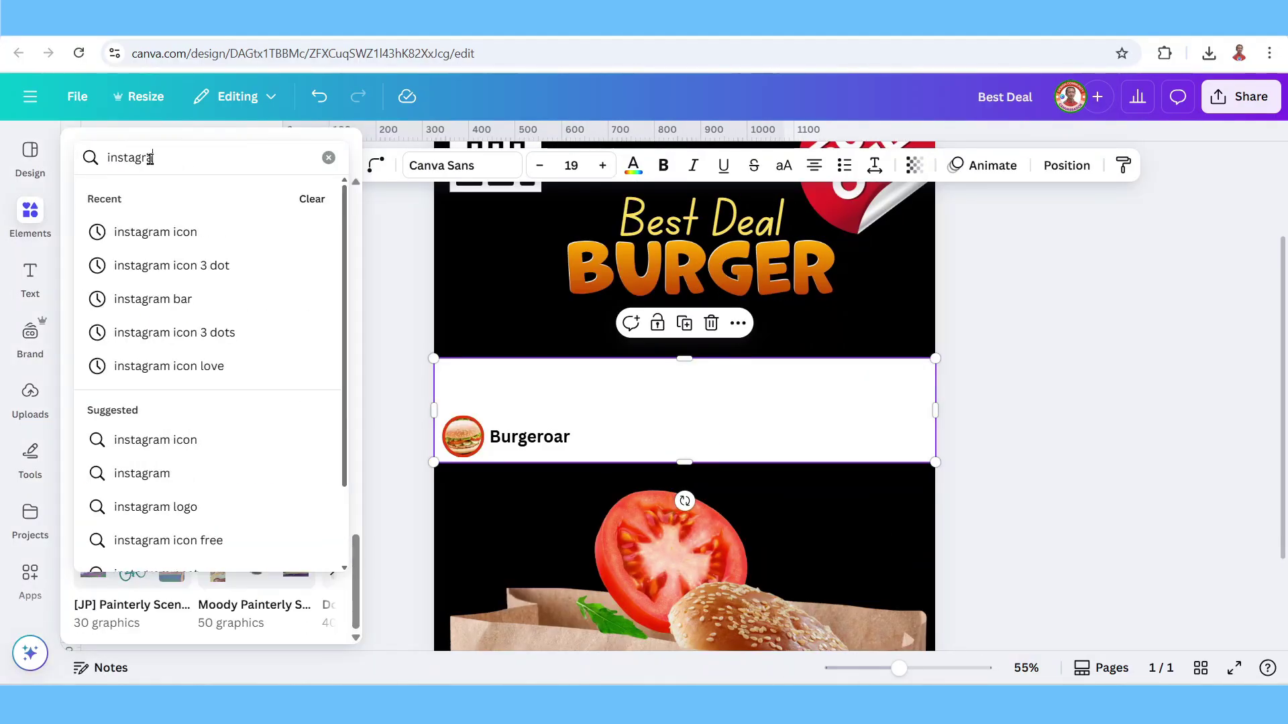
{"action": "type", "text": "m icon l"}
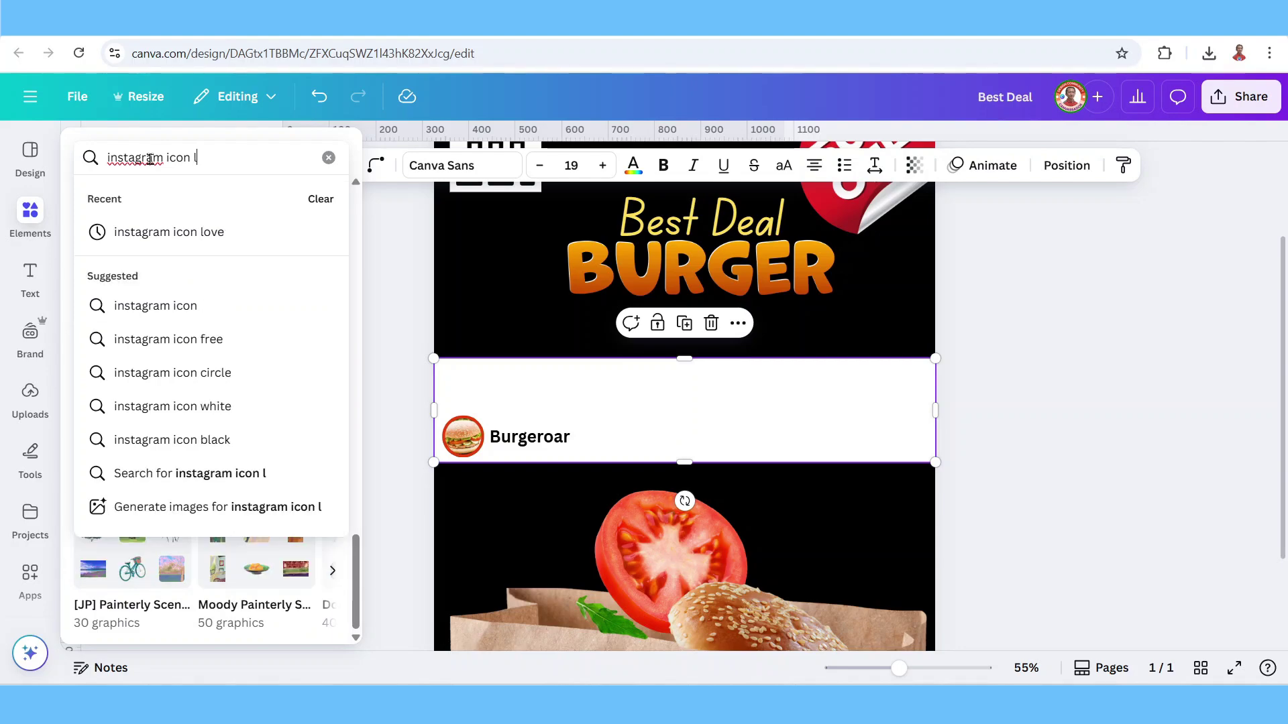
{"action": "type", "text": "ove"}
{"action": "key", "text": "Return"}
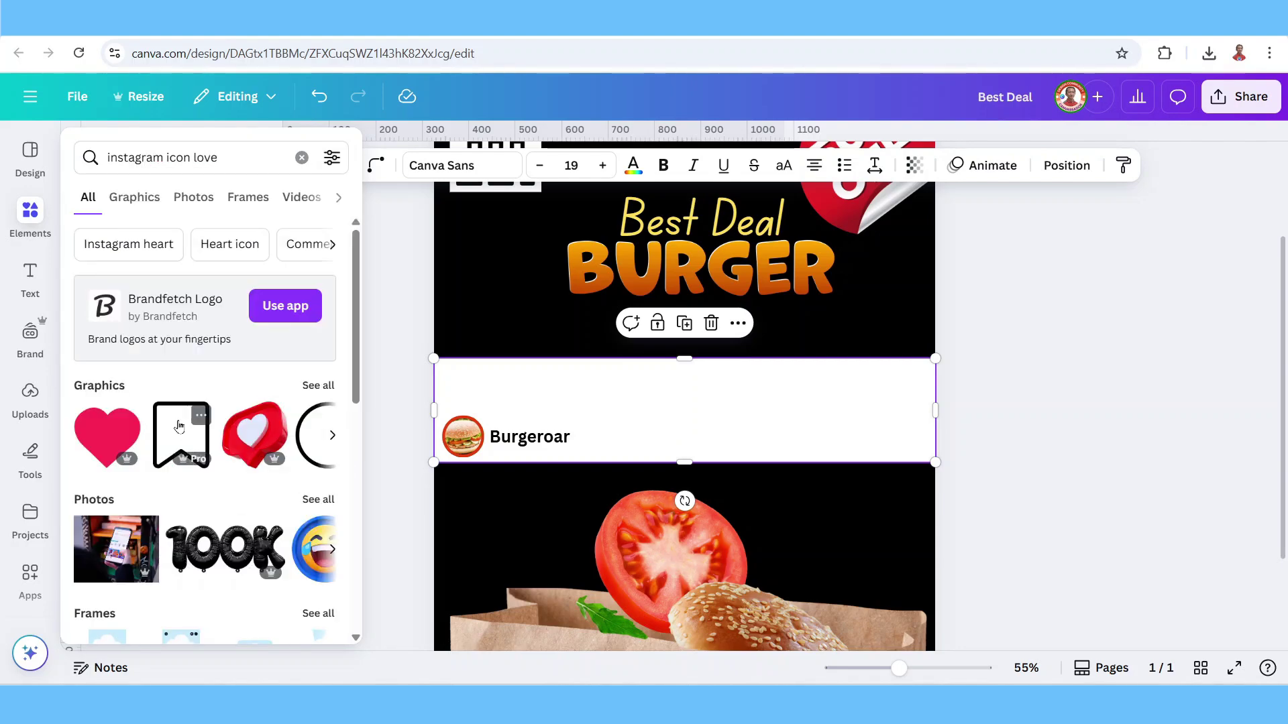
{"action": "left_click", "coordinate": [191, 436]}
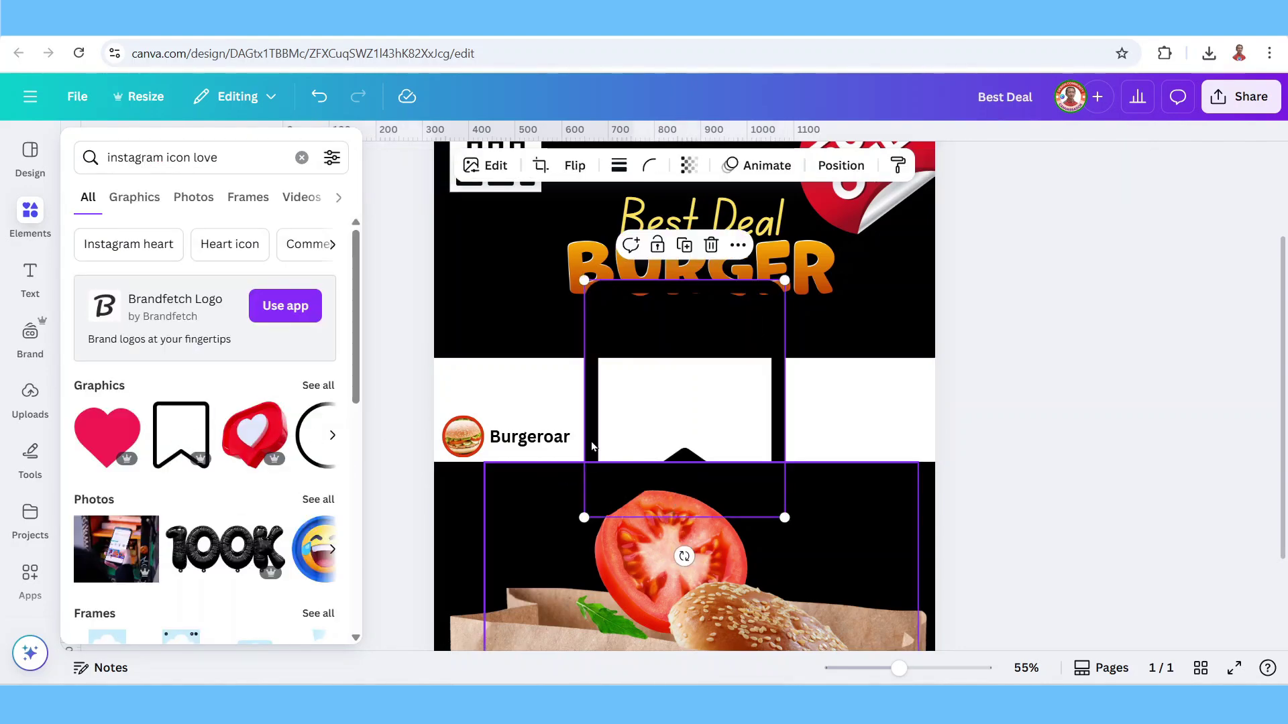
{"action": "left_click_drag", "start_coordinate": [785, 280], "coordinate": [923, 434]}
Step: Add the outlined heart, round speech bubble and paper plane icons from the graphics results to the page
{"action": "left_click", "coordinate": [29, 213]}
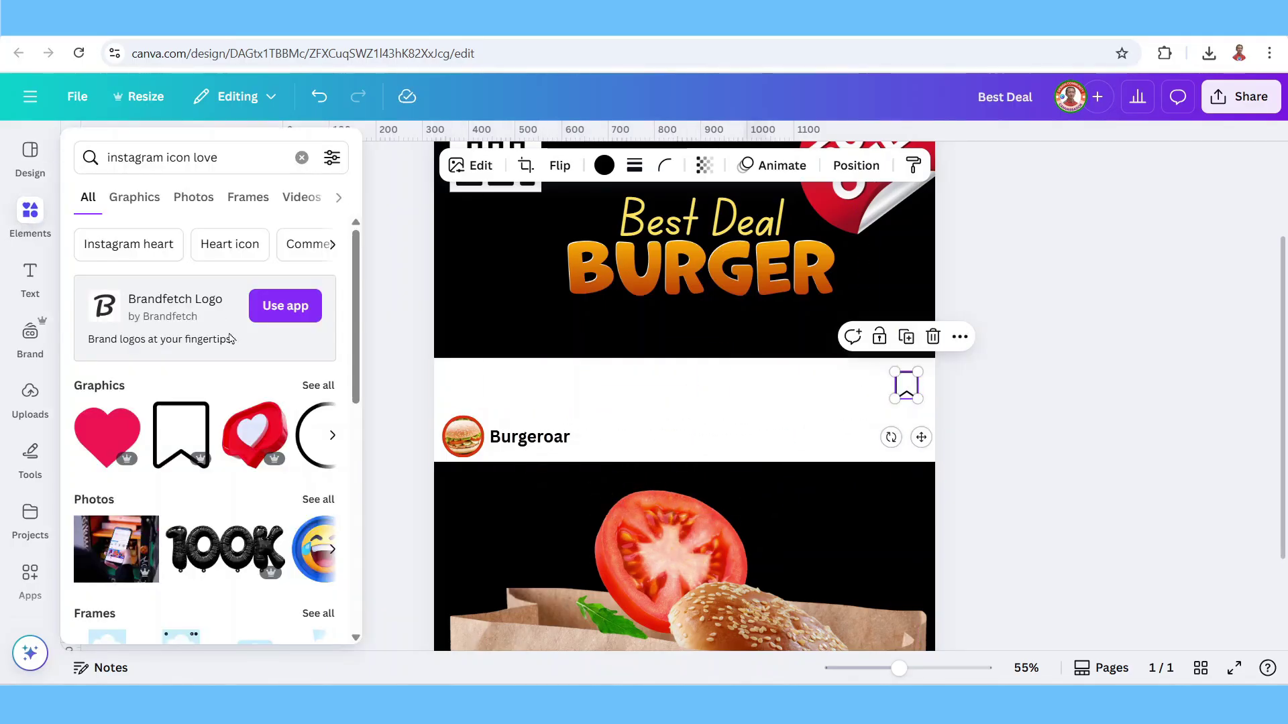
{"action": "left_click", "coordinate": [314, 388]}
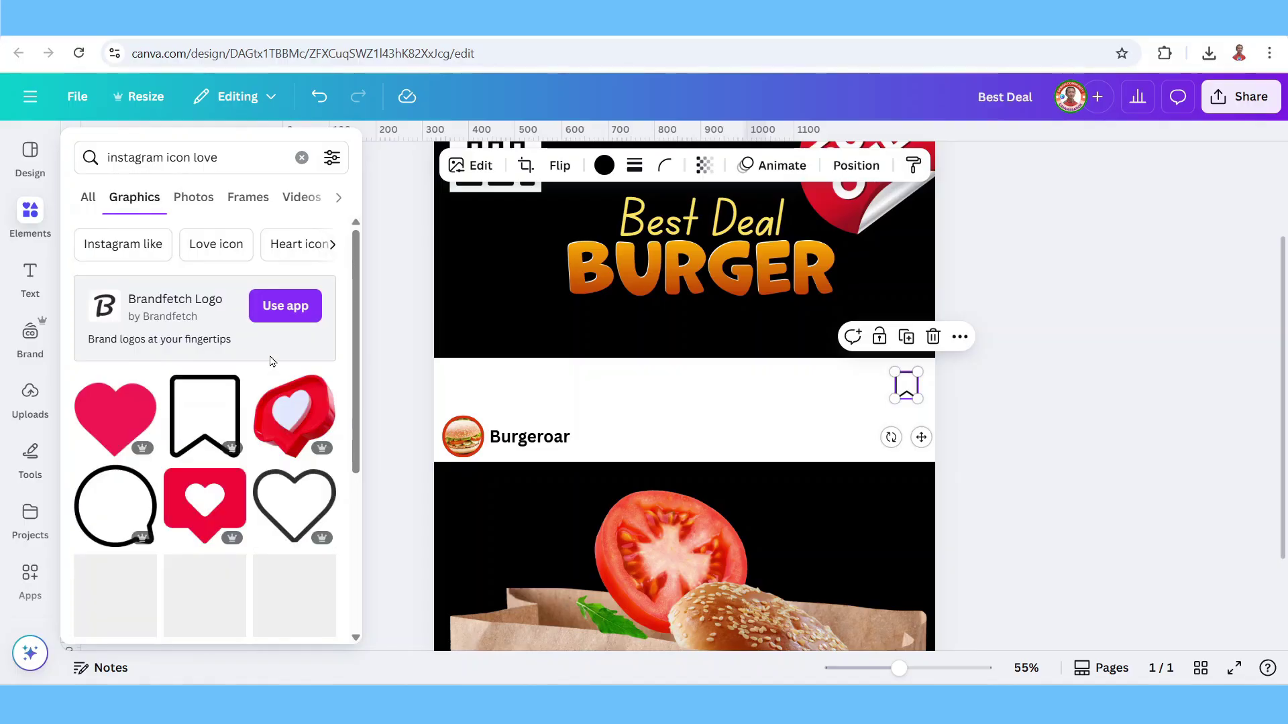
{"action": "scroll", "coordinate": [290, 427], "scroll_direction": "down", "scroll_amount": 1}
{"action": "left_click", "coordinate": [290, 427]}
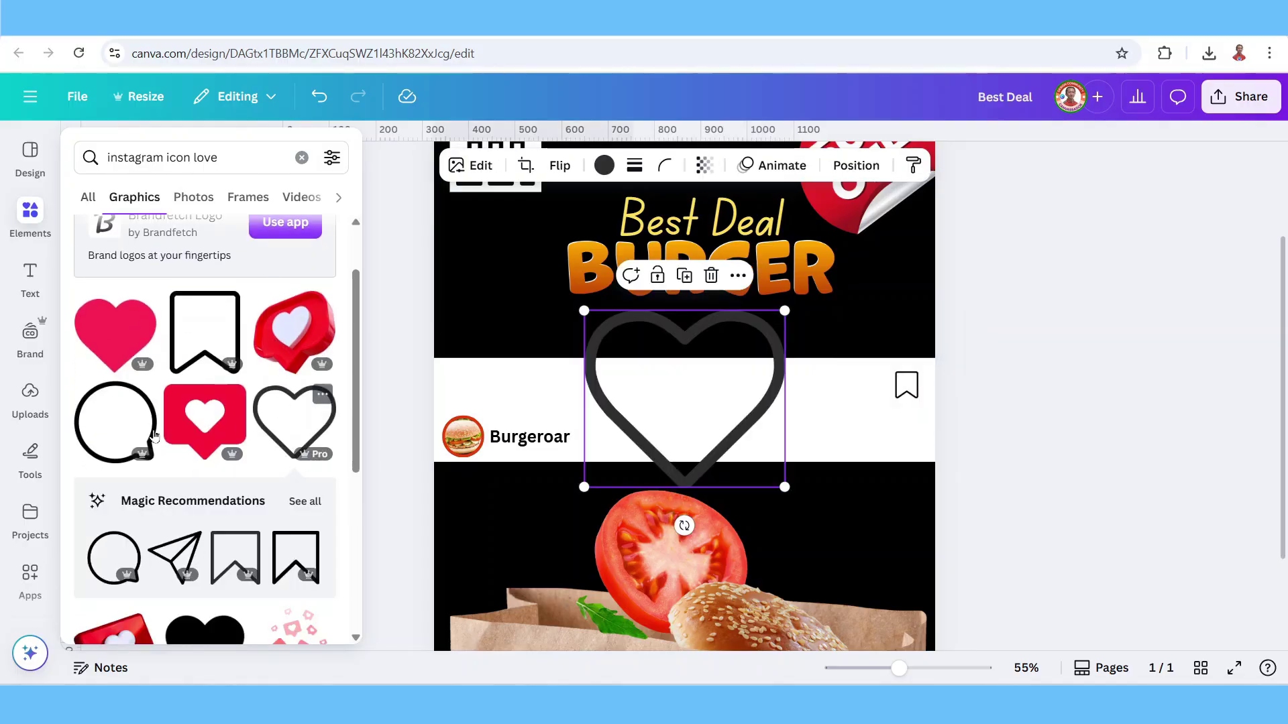
{"action": "scroll", "coordinate": [127, 430], "scroll_direction": "down", "scroll_amount": 2}
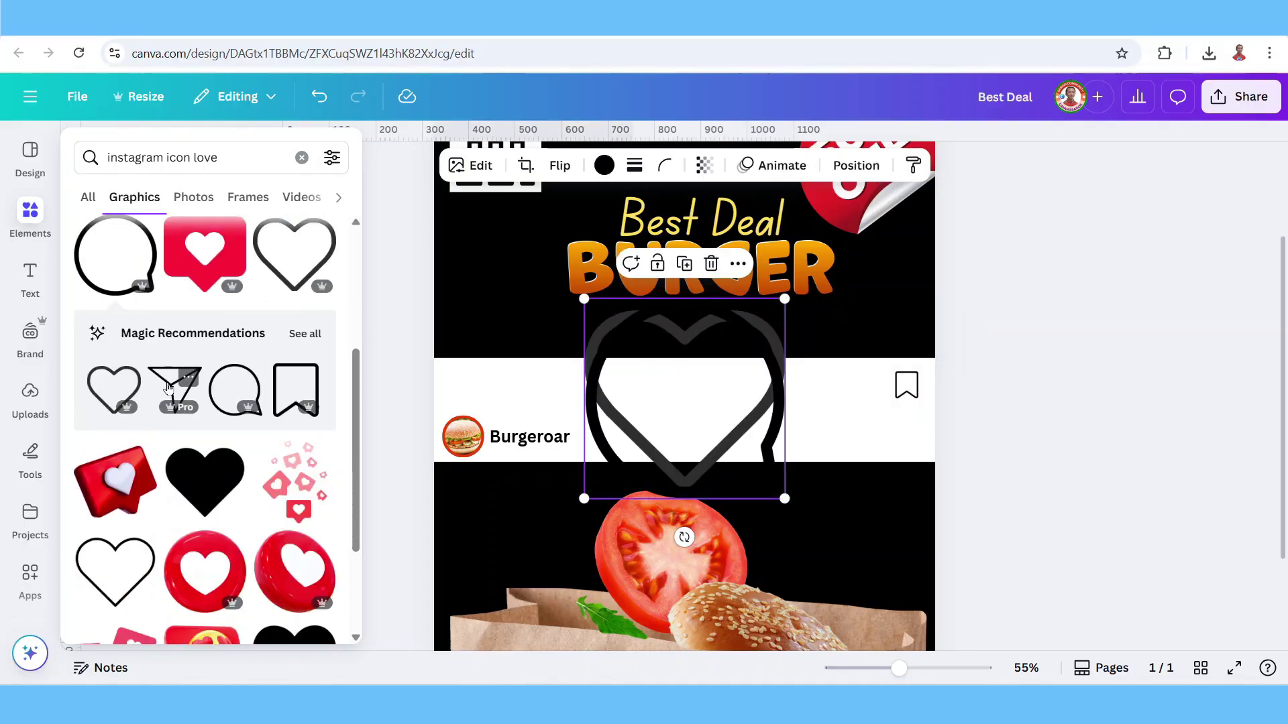
{"action": "left_click", "coordinate": [167, 387]}
Step: Search the graphics for "instagram icon 3 dots" and add the black vertical three-dot icon
{"action": "left_click_drag", "start_coordinate": [218, 157], "coordinate": [200, 155]}
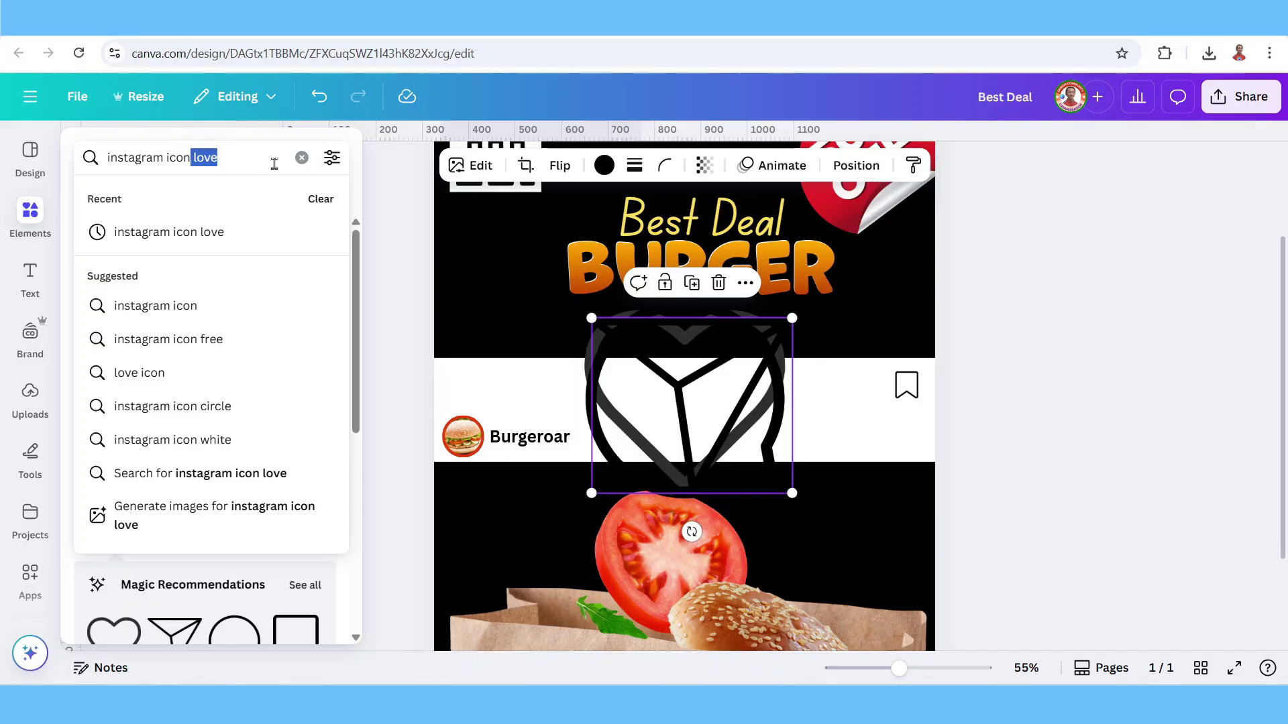
{"action": "key", "text": "BackSpace"}
{"action": "type", "text": "3 dots"}
{"action": "key", "text": "Return"}
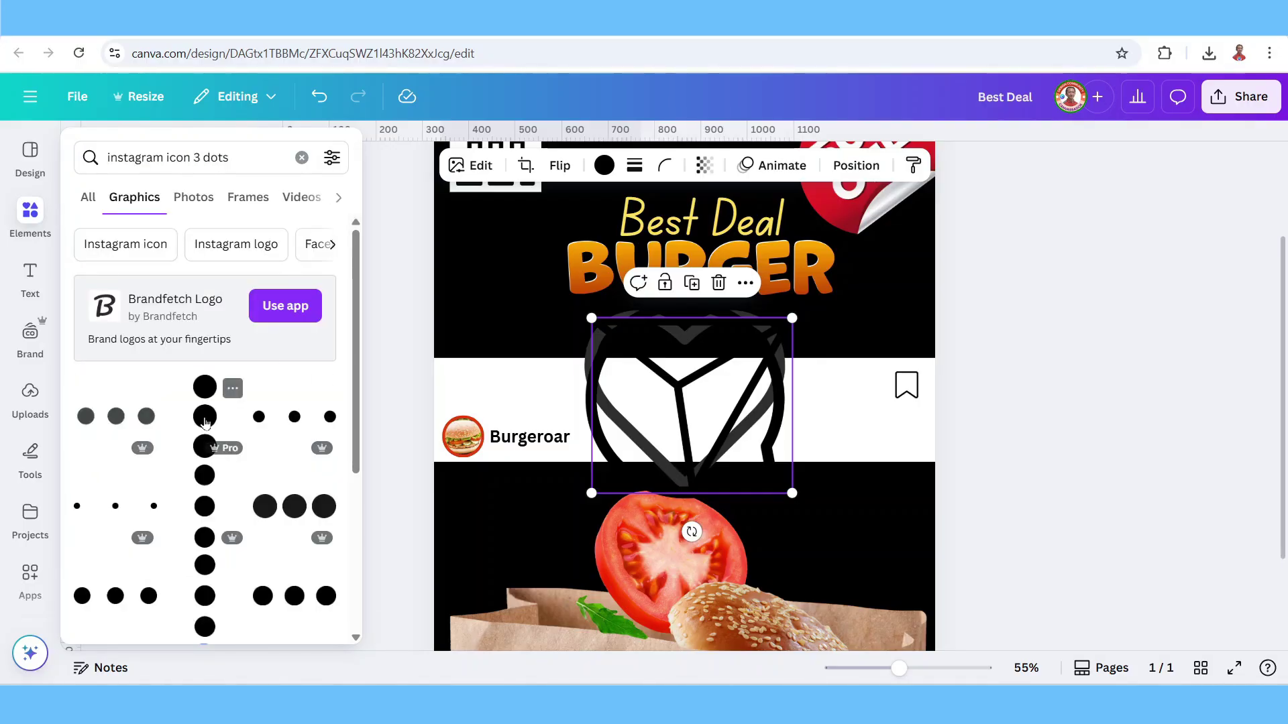
{"action": "left_click", "coordinate": [205, 422]}
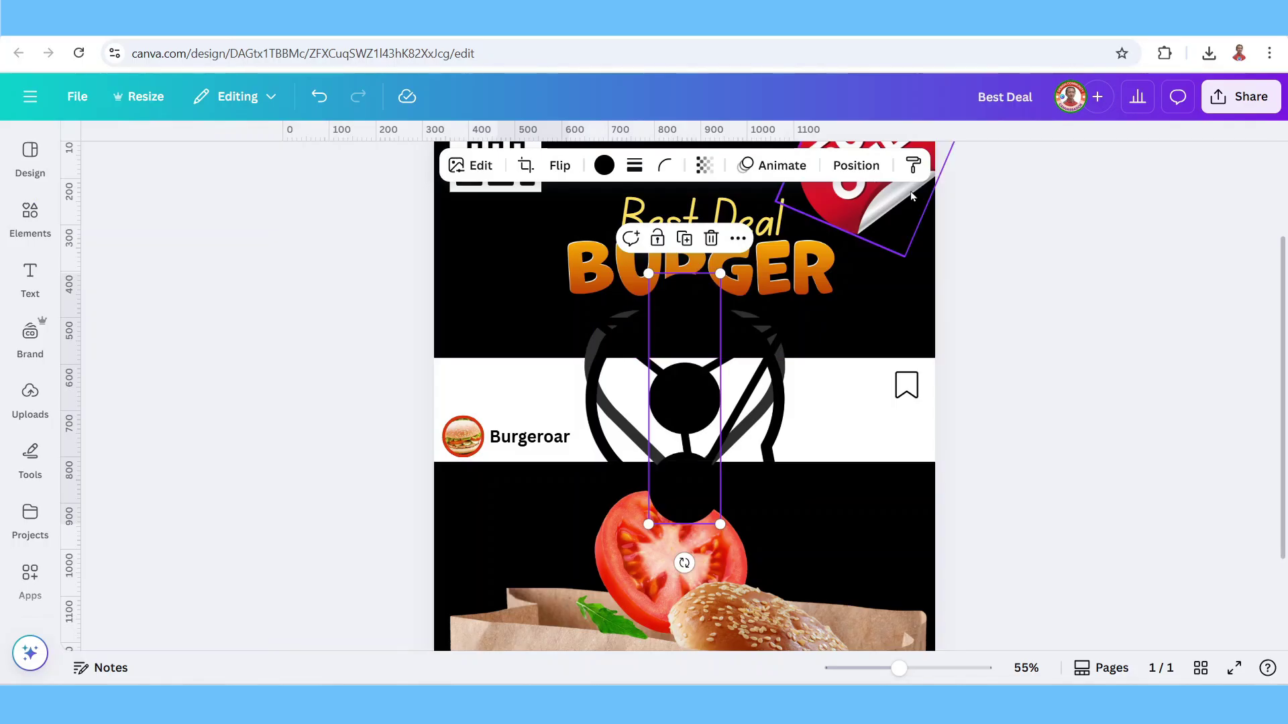
Step: Shrink the four new icons together, moving the three dots to the band's lower-right end and the others to its upper left
{"action": "left_click", "coordinate": [855, 165]}
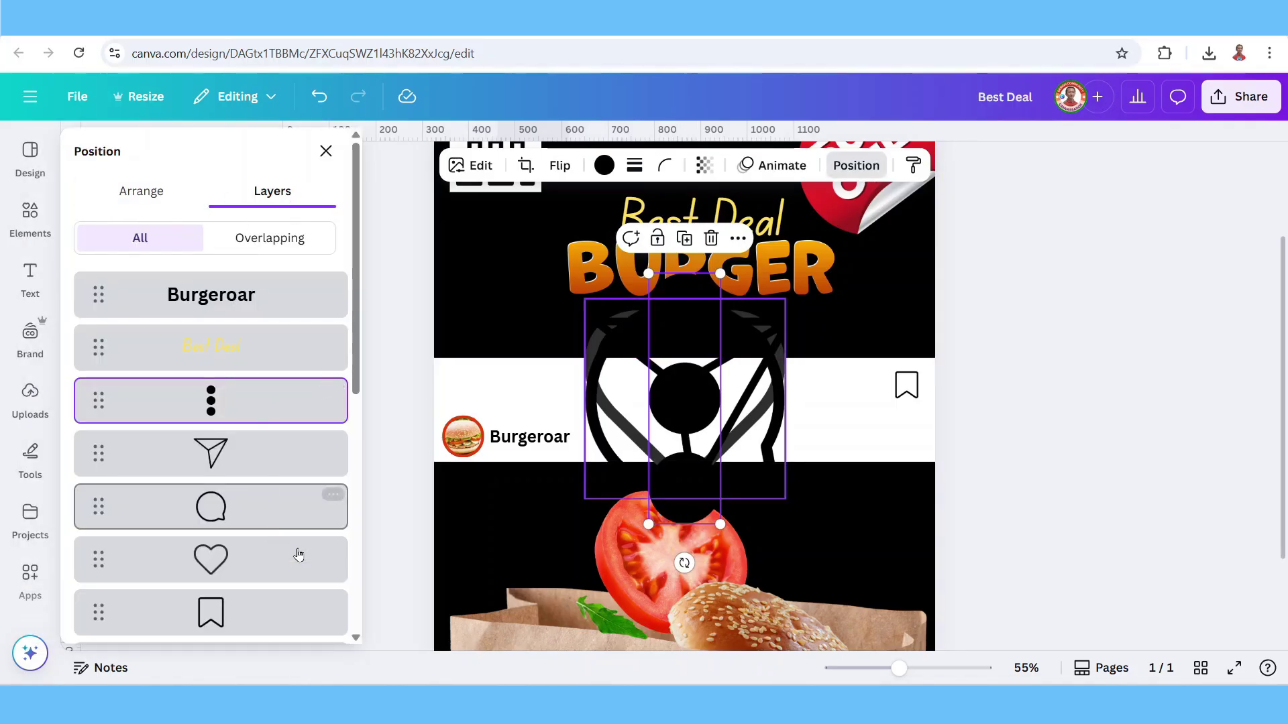
{"action": "left_click", "coordinate": [275, 554], "text": "shift"}
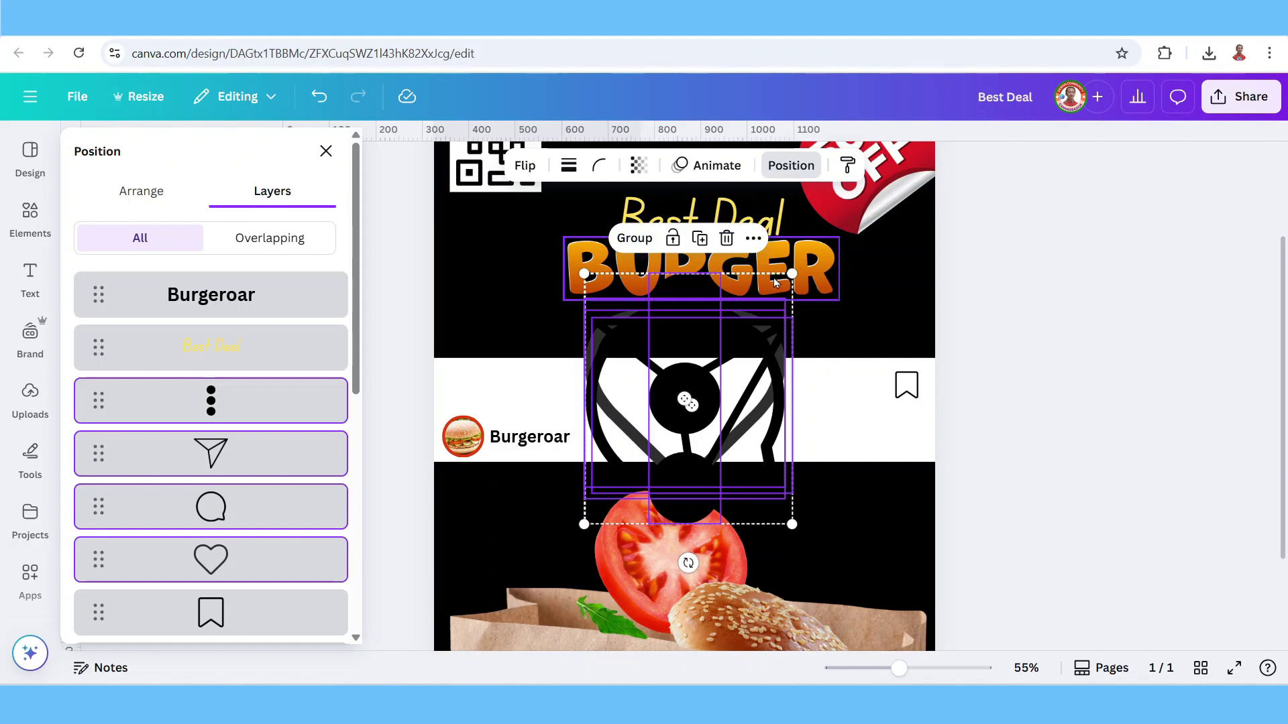
{"action": "left_click_drag", "start_coordinate": [785, 273], "coordinate": [912, 439]}
{"action": "left_click", "coordinate": [606, 413]}
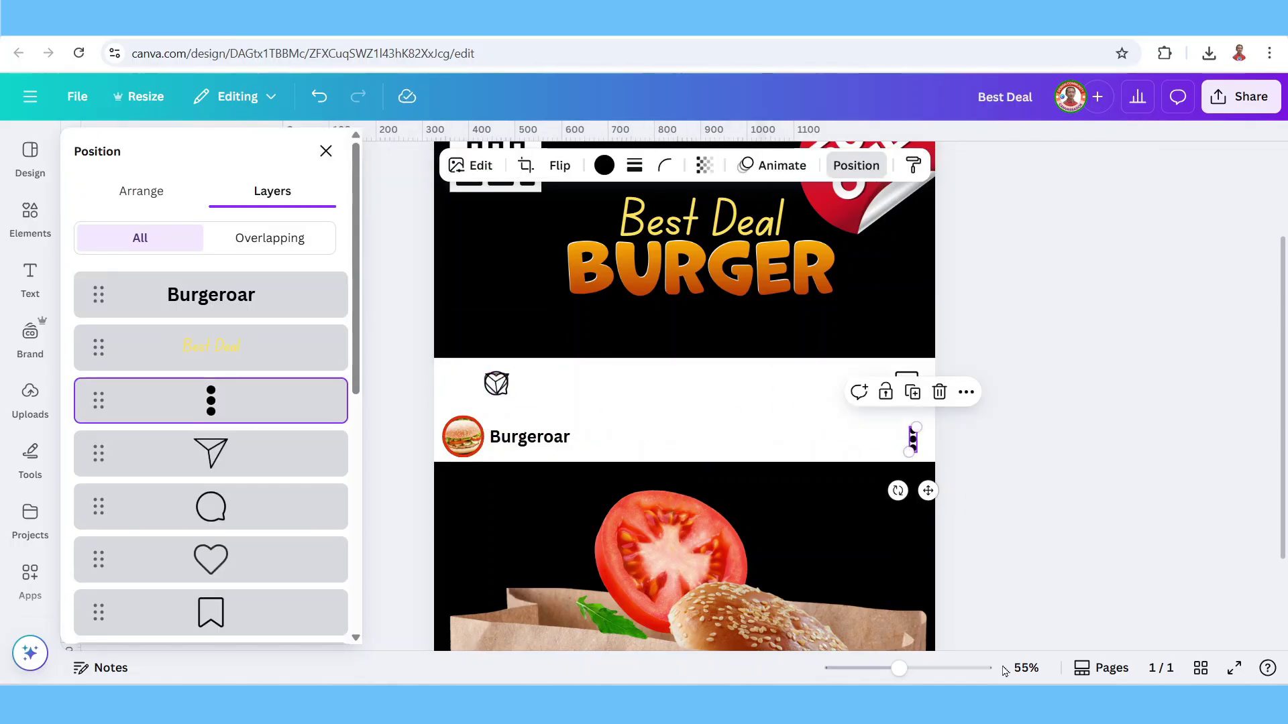
Step: Shrink the three-dot icon further, keeping it at the white band's right end level with the "Burgeroar" text
{"action": "left_click", "coordinate": [945, 668]}
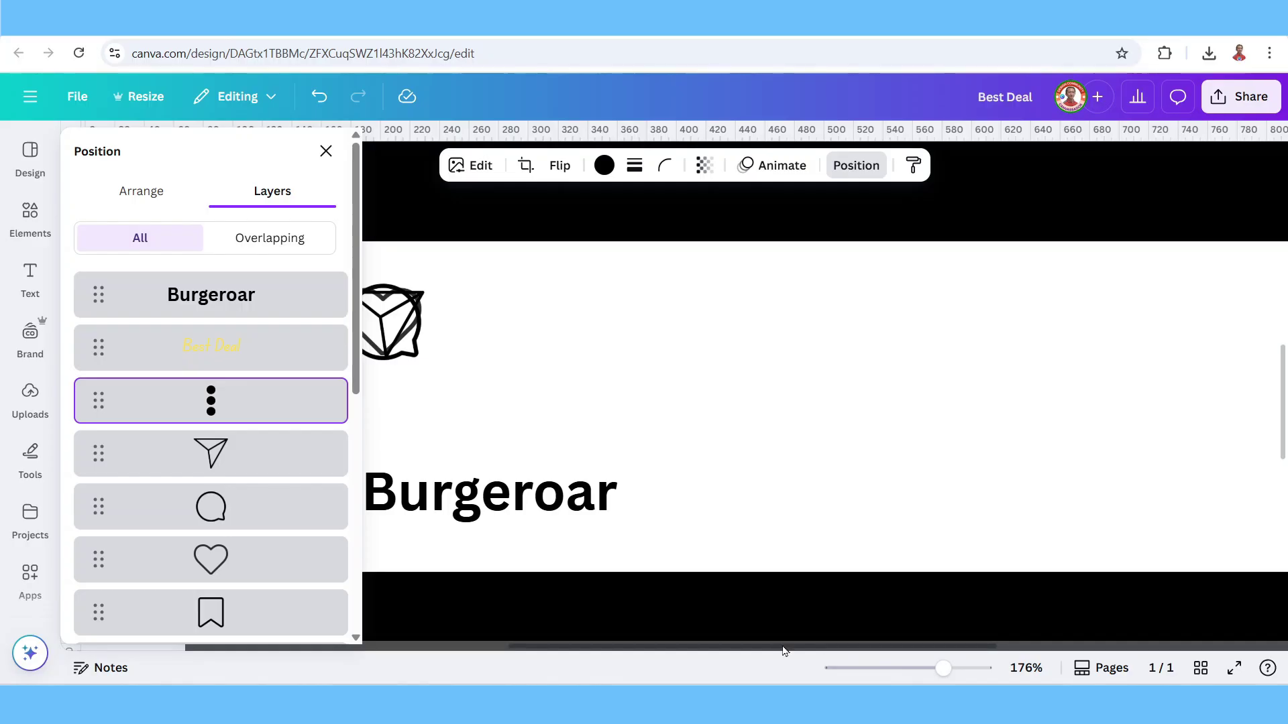
{"action": "left_click_drag", "start_coordinate": [779, 650], "coordinate": [1194, 630]}
{"action": "left_click_drag", "start_coordinate": [1207, 461], "coordinate": [1190, 514]}
{"action": "left_click", "coordinate": [908, 668]}
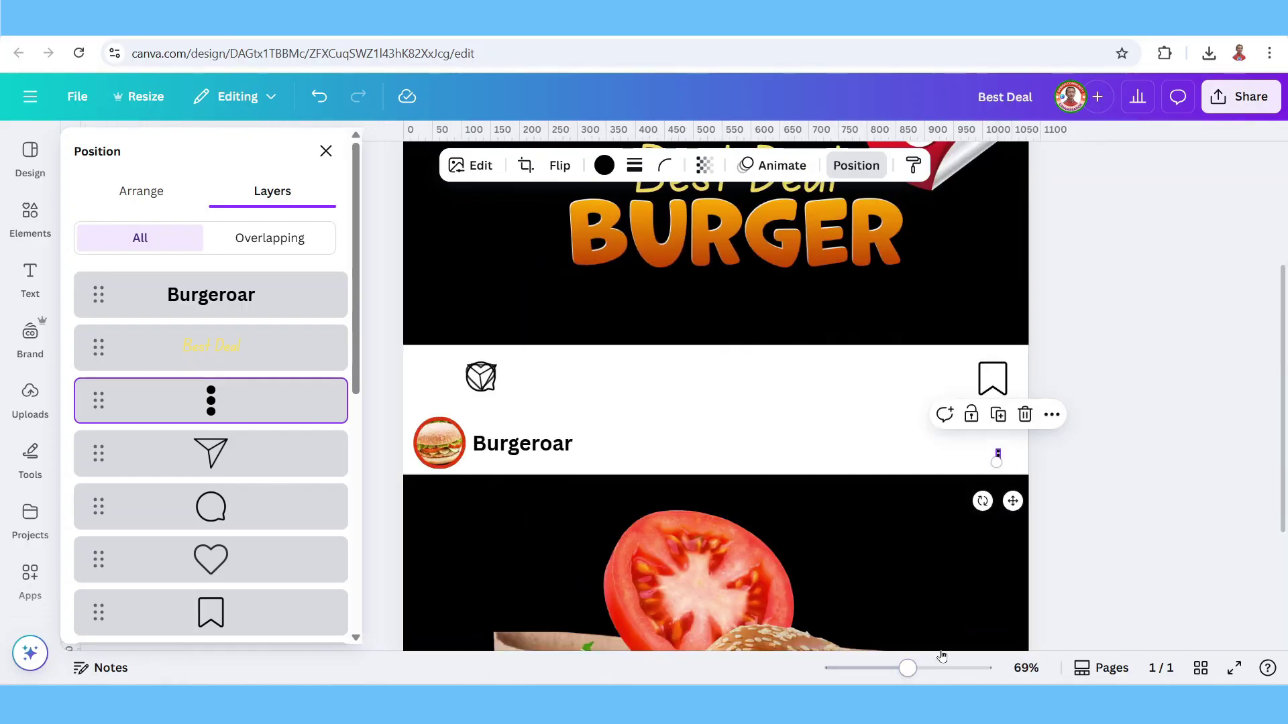
Step: Spread the heart, paper plane and speech bubble icons in a spaced row along the white band's upper-left edge and shrink them
{"action": "left_click_drag", "start_coordinate": [480, 376], "coordinate": [566, 366]}
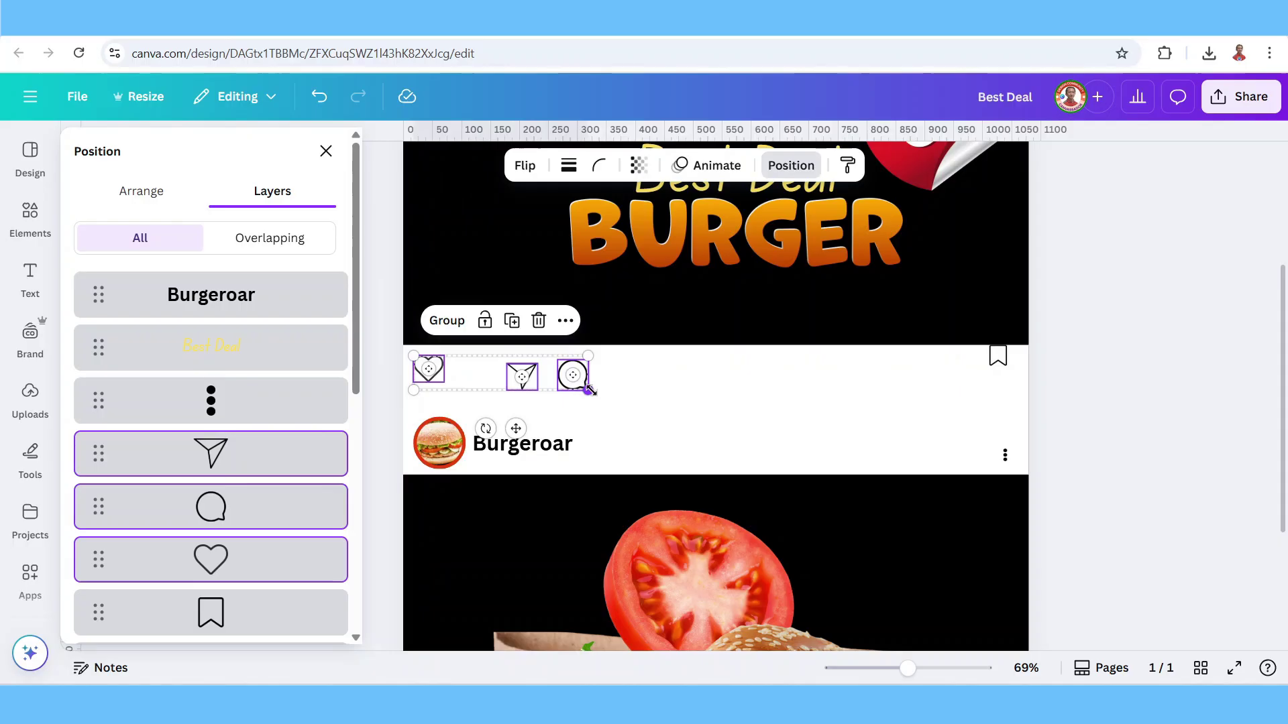
{"action": "left_click", "coordinate": [610, 389]}
{"action": "left_click", "coordinate": [494, 369]}
Step: Duplicate the "Burgeroar" text beside the heart icon, remove its bold formatting and shrink it to size 19.5
{"action": "left_click", "coordinate": [523, 444]}
{"action": "left_click", "coordinate": [536, 396]}
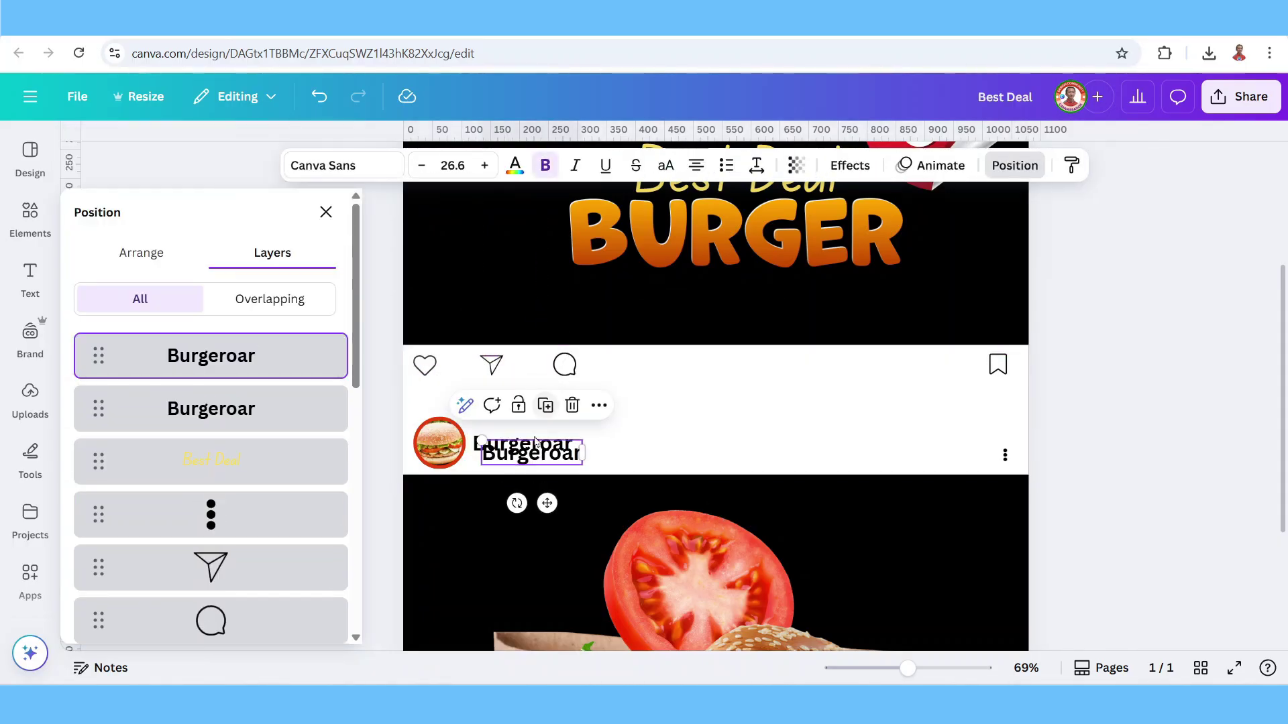
{"action": "left_click_drag", "start_coordinate": [526, 440], "coordinate": [518, 385]}
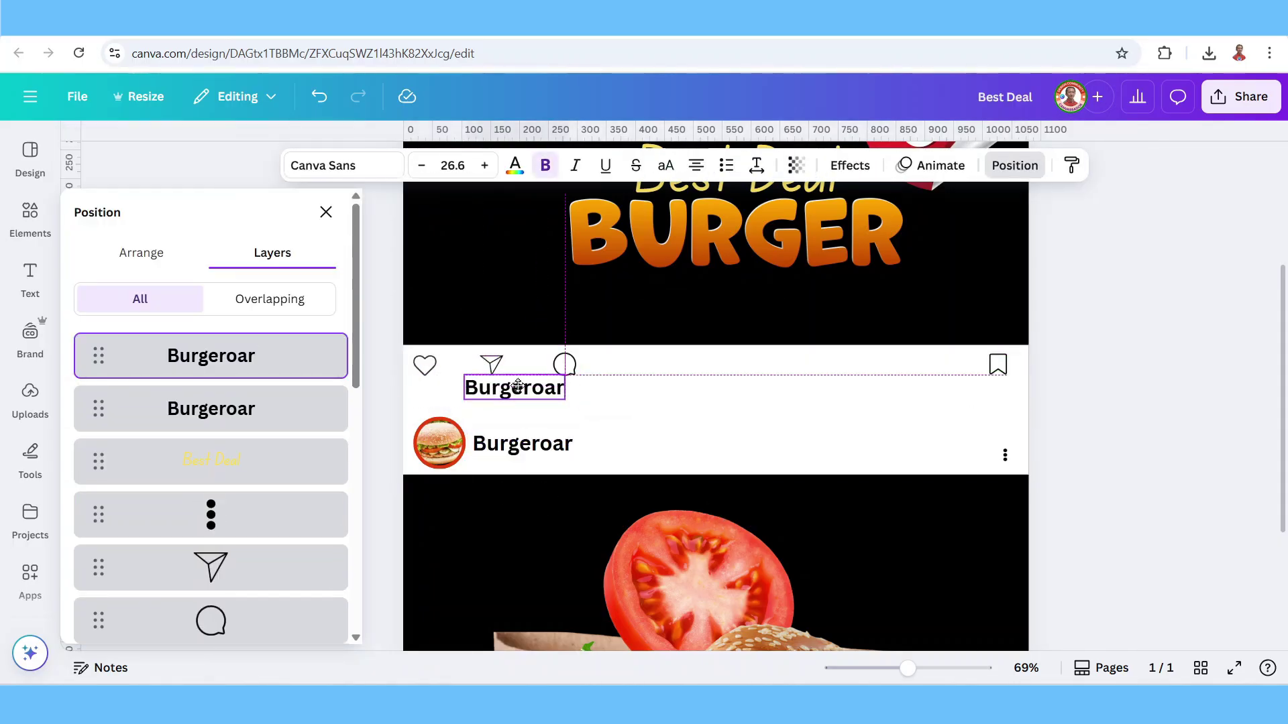
{"action": "left_click", "coordinate": [545, 165]}
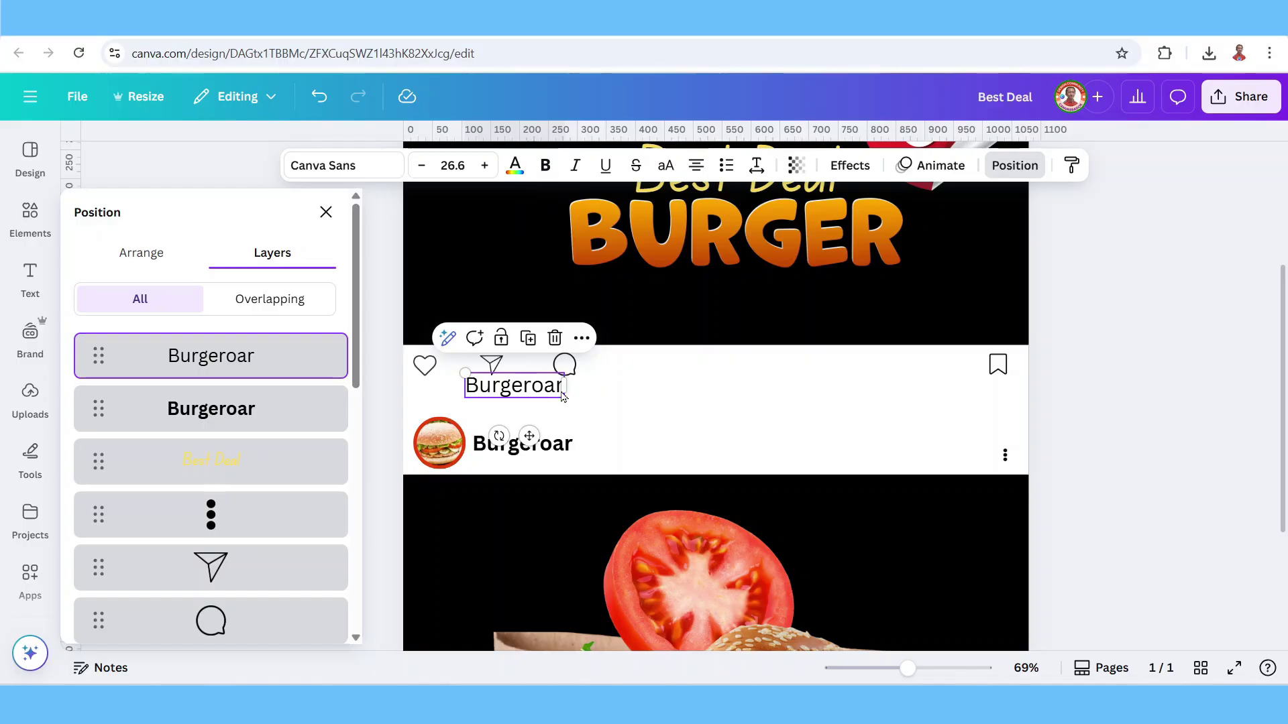
{"action": "mouse_move", "coordinate": [465, 371]}
{"action": "left_mouse_down"}
{"action": "mouse_move", "coordinate": [494, 381]}
{"action": "mouse_move", "coordinate": [464, 368]}
{"action": "left_mouse_up"}
Step: Replace the wording of the small text beside the heart icon with 9,876
{"action": "double_click", "coordinate": [464, 368]}
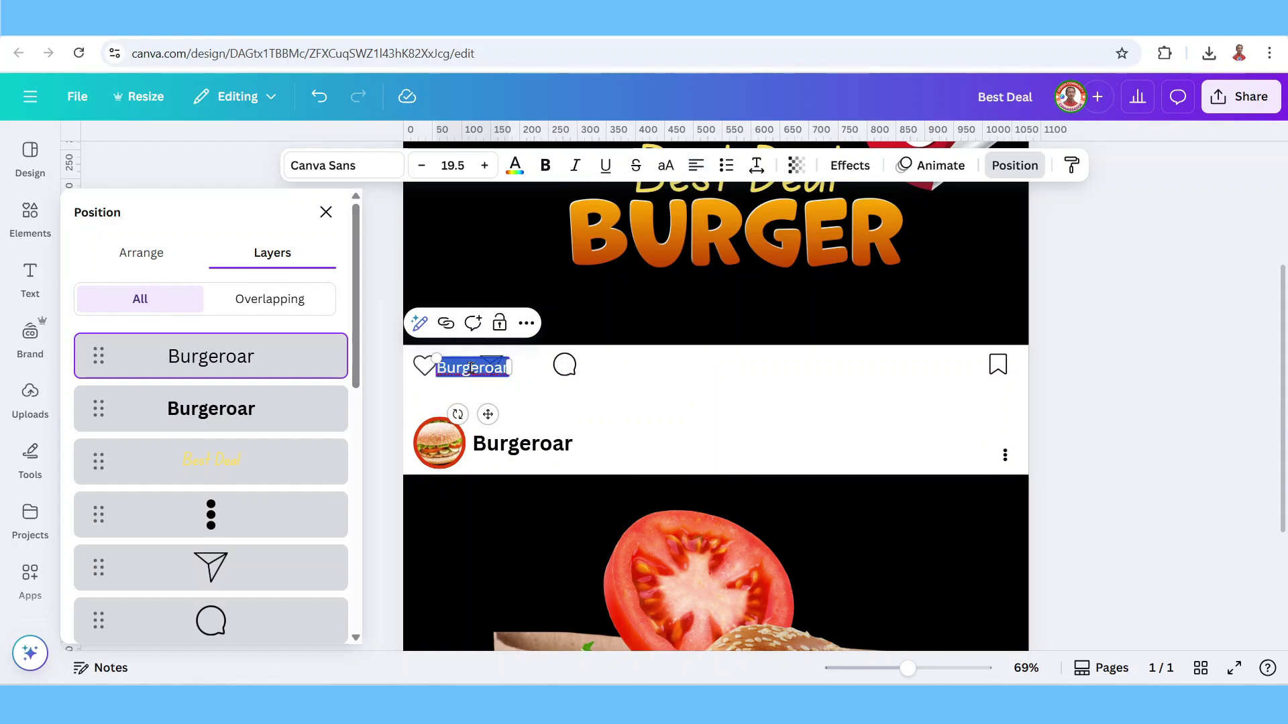
{"action": "type", "text": "9,876"}
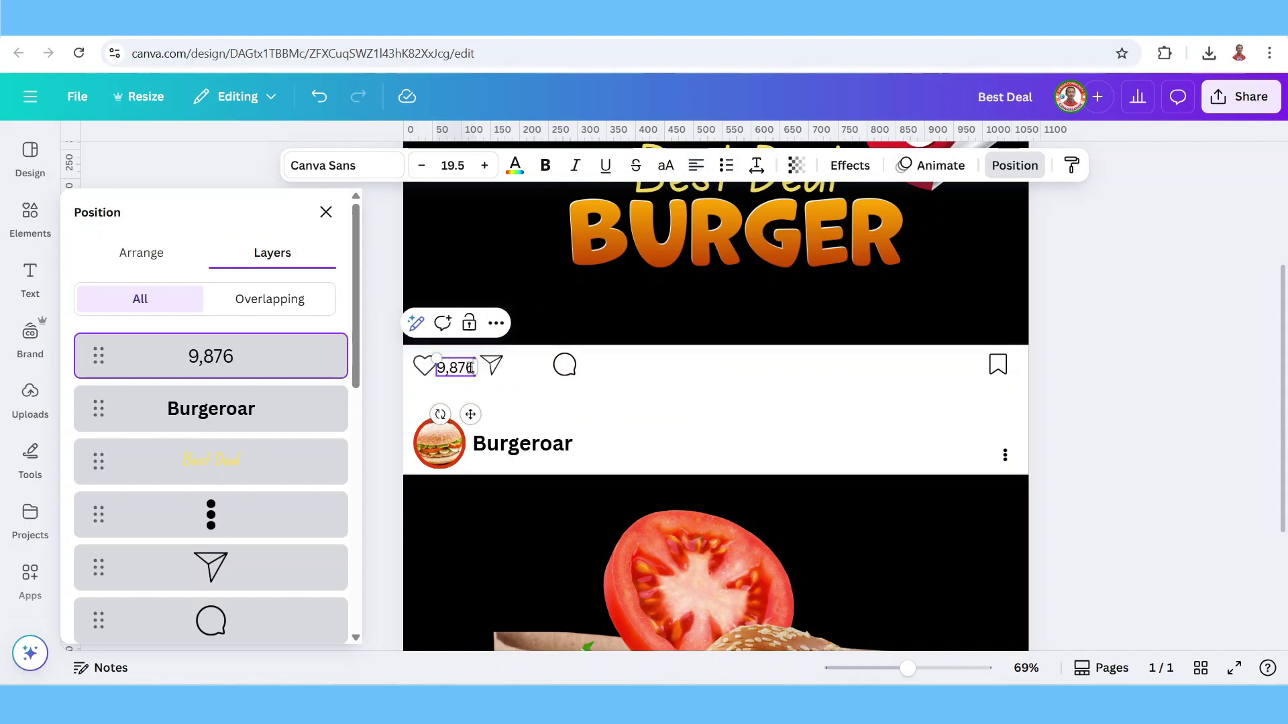
{"action": "key", "text": "Escape"}
Step: Duplicate the 9,876 count twice, placing one copy after the paper plane icon and one after the speech bubble
{"action": "left_click", "coordinate": [472, 322]}
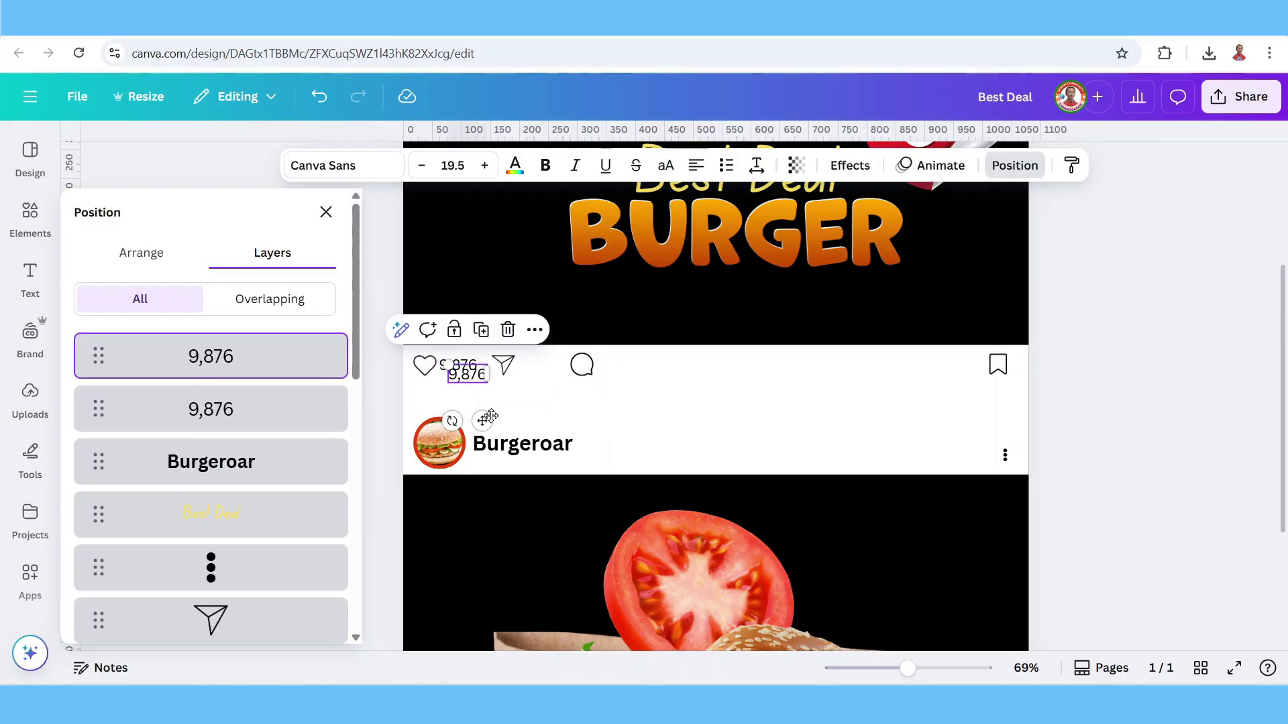
{"action": "left_click_drag", "start_coordinate": [483, 420], "coordinate": [610, 364]}
{"action": "left_click", "coordinate": [554, 324]}
Step: Change the count after the paper plane to 6,558 and the one after the speech bubble to 7,022
{"action": "left_click", "coordinate": [542, 366]}
{"action": "double_click", "coordinate": [542, 365]}
{"action": "type", "text": "6,558"}
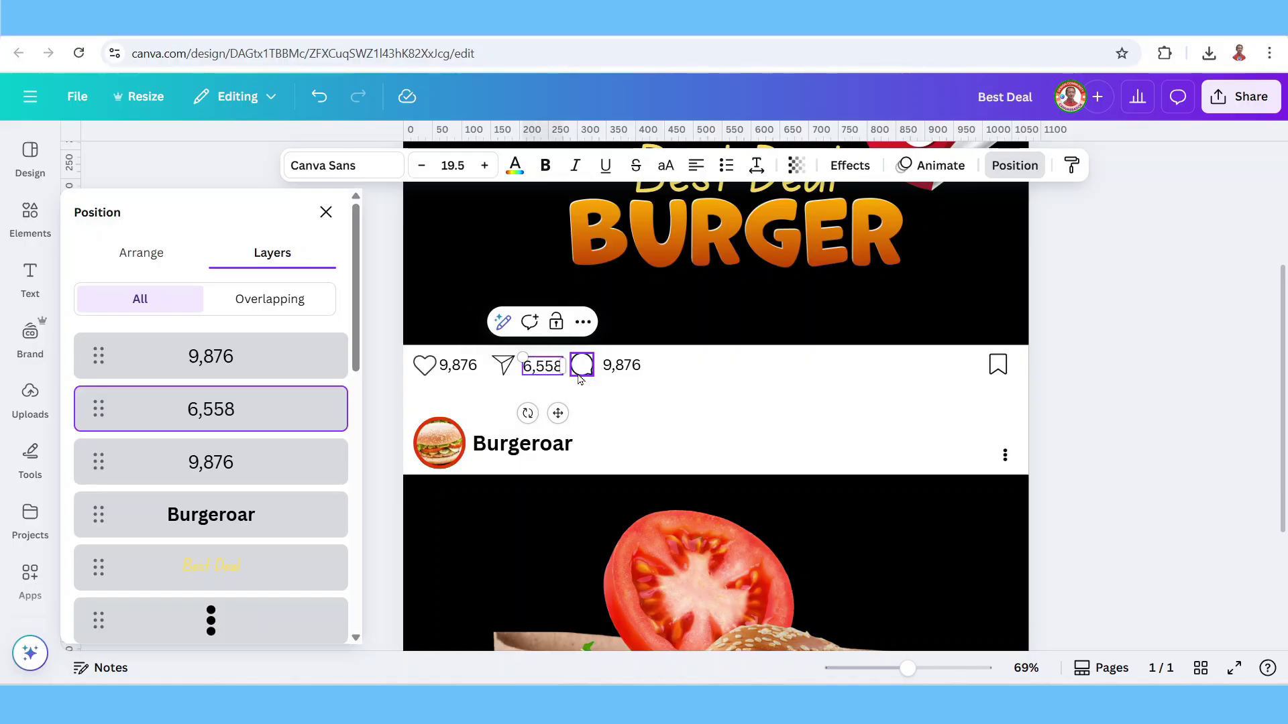
{"action": "double_click", "coordinate": [620, 365]}
{"action": "type", "text": "7,022"}
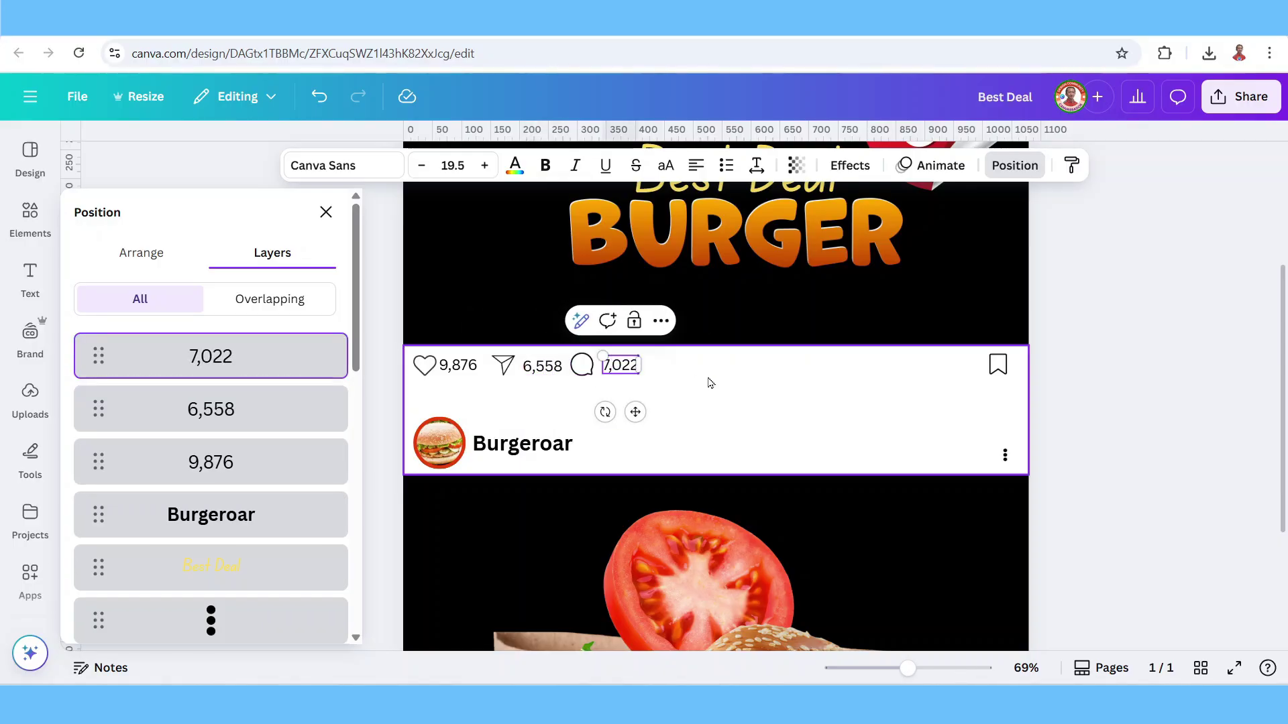
{"action": "left_click", "coordinate": [710, 383]}
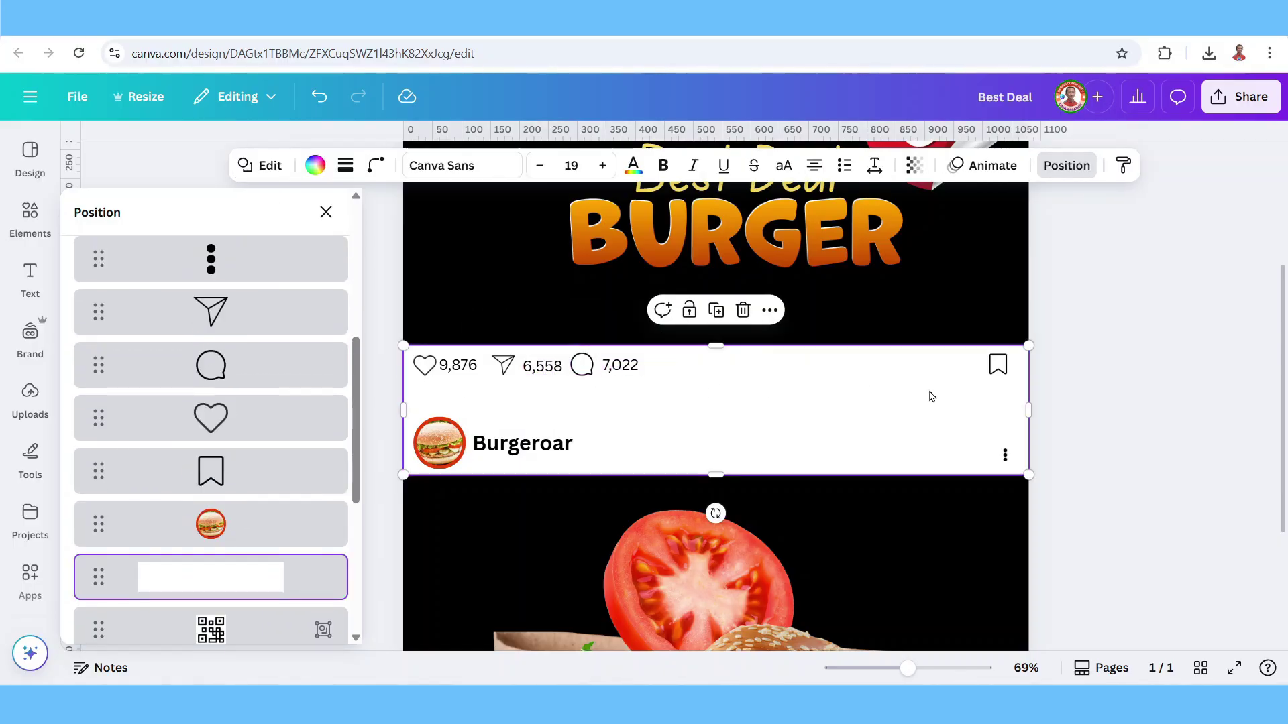
Step: Duplicate the "Burgeroar" text below the icon row, widened, left-aligned and reduced to 20.5, with the unbolded caption "Enjoy Best Deal This Weekend 500% OFF" after the name
{"action": "left_click", "coordinate": [522, 444]}
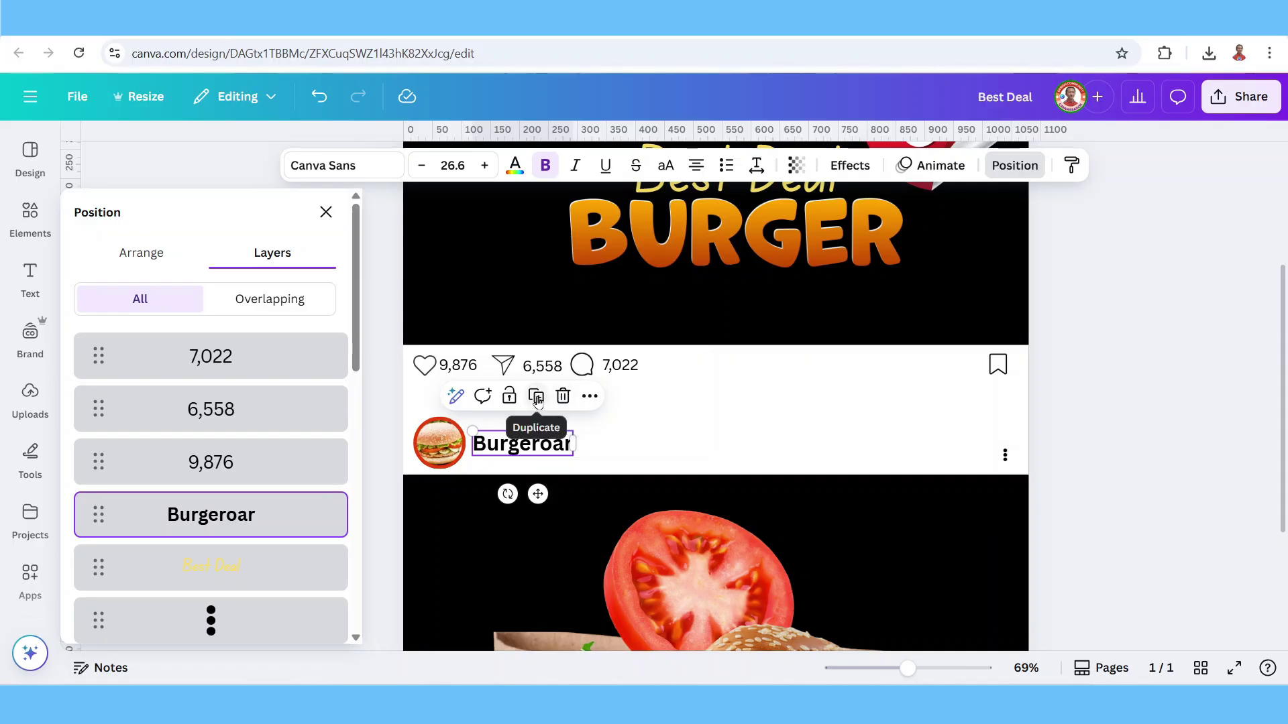
{"action": "left_click", "coordinate": [534, 394]}
{"action": "left_click_drag", "start_coordinate": [530, 436], "coordinate": [716, 393]}
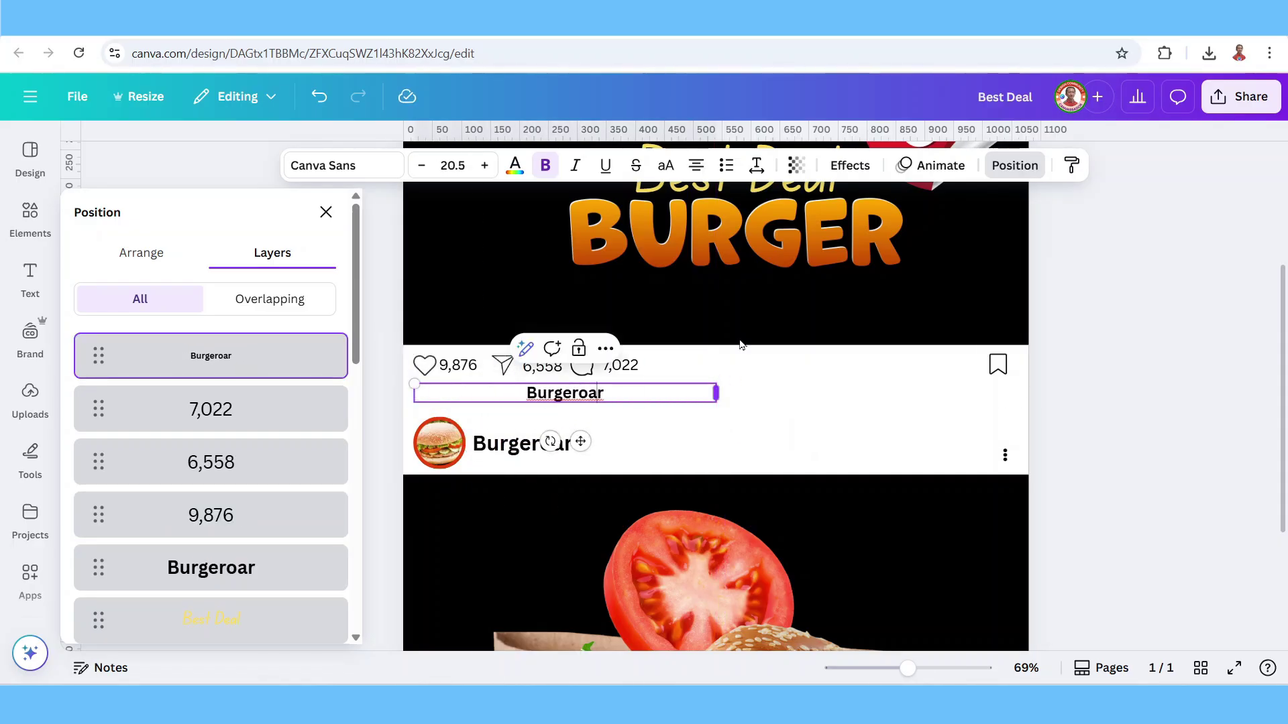
{"action": "left_click", "coordinate": [696, 165]}
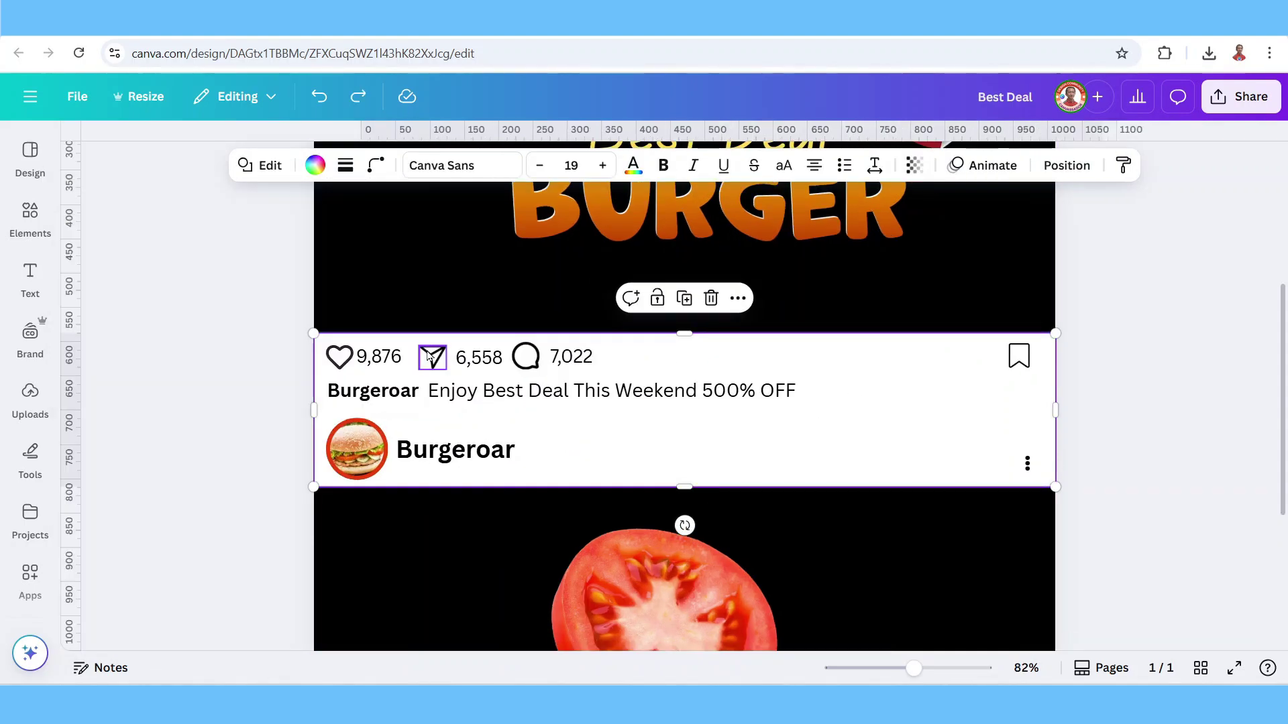
Step: Swap the paper plane and speech bubble icons so the bubble precedes 6,558 and the plane precedes 7,022
{"action": "left_click_drag", "start_coordinate": [433, 356], "coordinate": [616, 353]}
{"action": "left_click_drag", "start_coordinate": [526, 356], "coordinate": [439, 357]}
{"action": "left_click_drag", "start_coordinate": [617, 357], "coordinate": [532, 356]}
{"action": "left_click", "coordinate": [818, 416]}
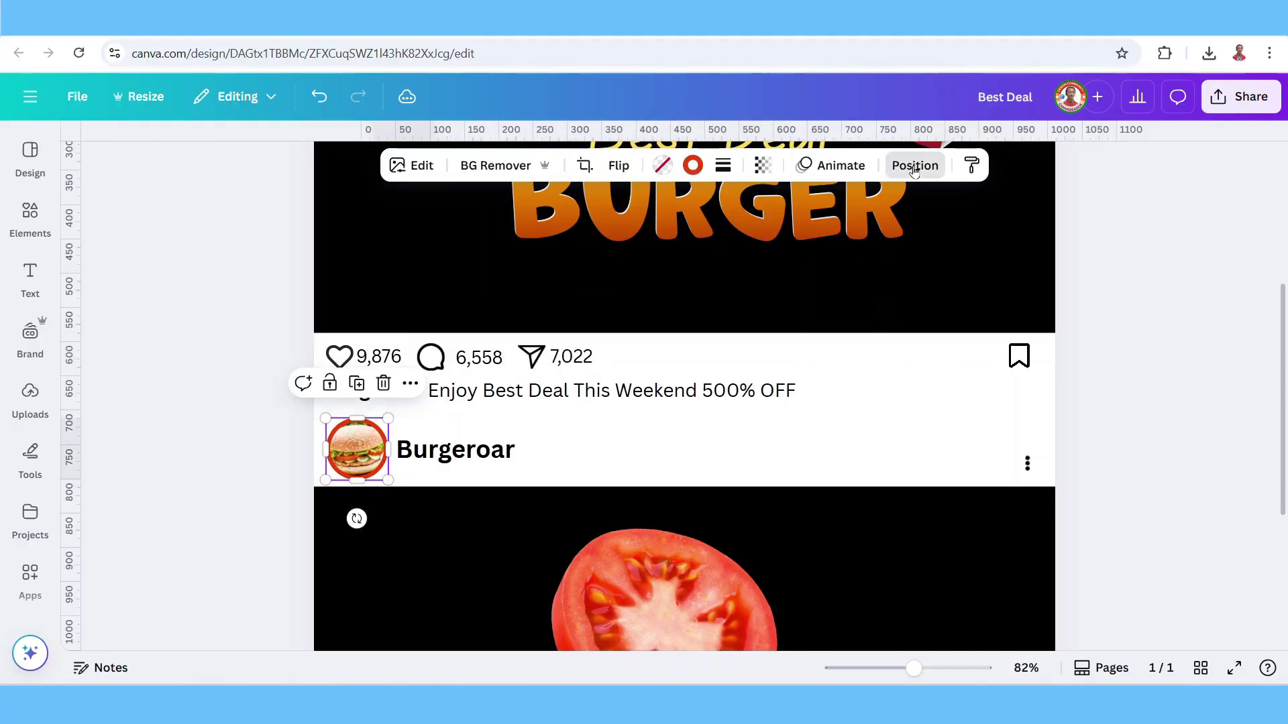
Step: Move the "Best Deal" text layer directly beneath the white band in the stacking order
{"action": "left_click", "coordinate": [914, 165]}
{"action": "left_click", "coordinate": [210, 555]}
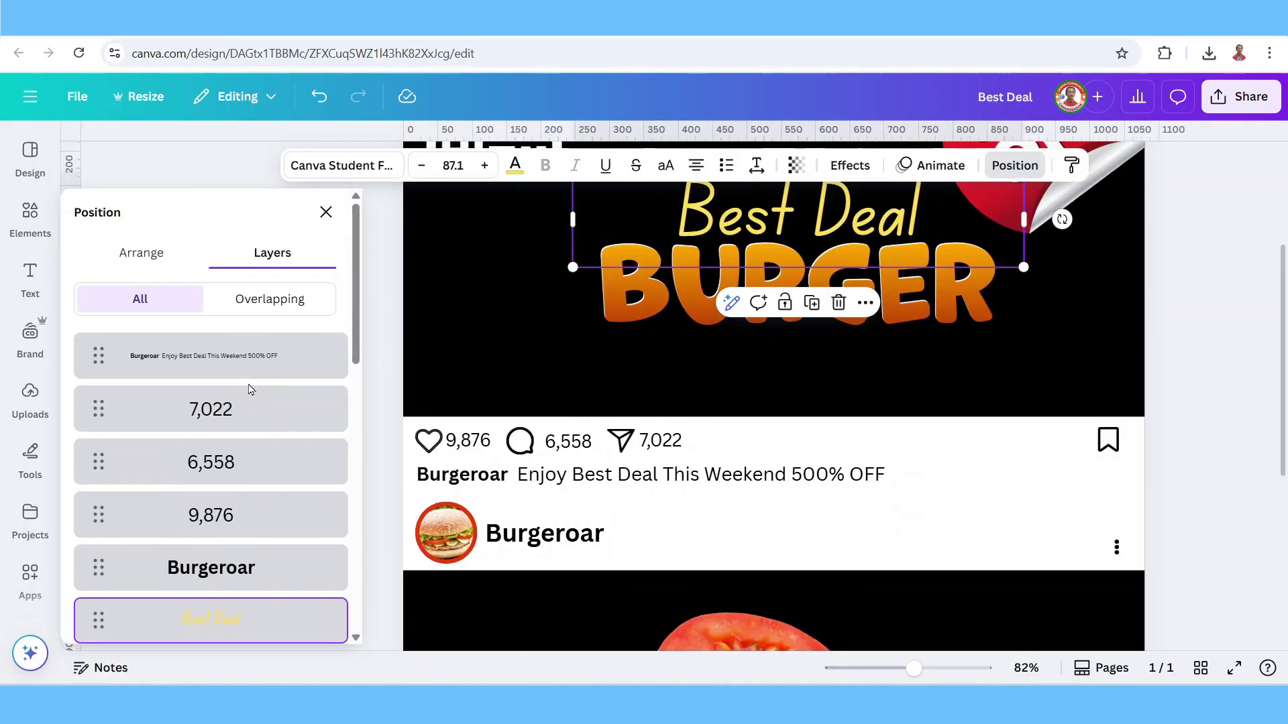
{"action": "scroll", "coordinate": [267, 468], "scroll_direction": "down", "scroll_amount": 3}
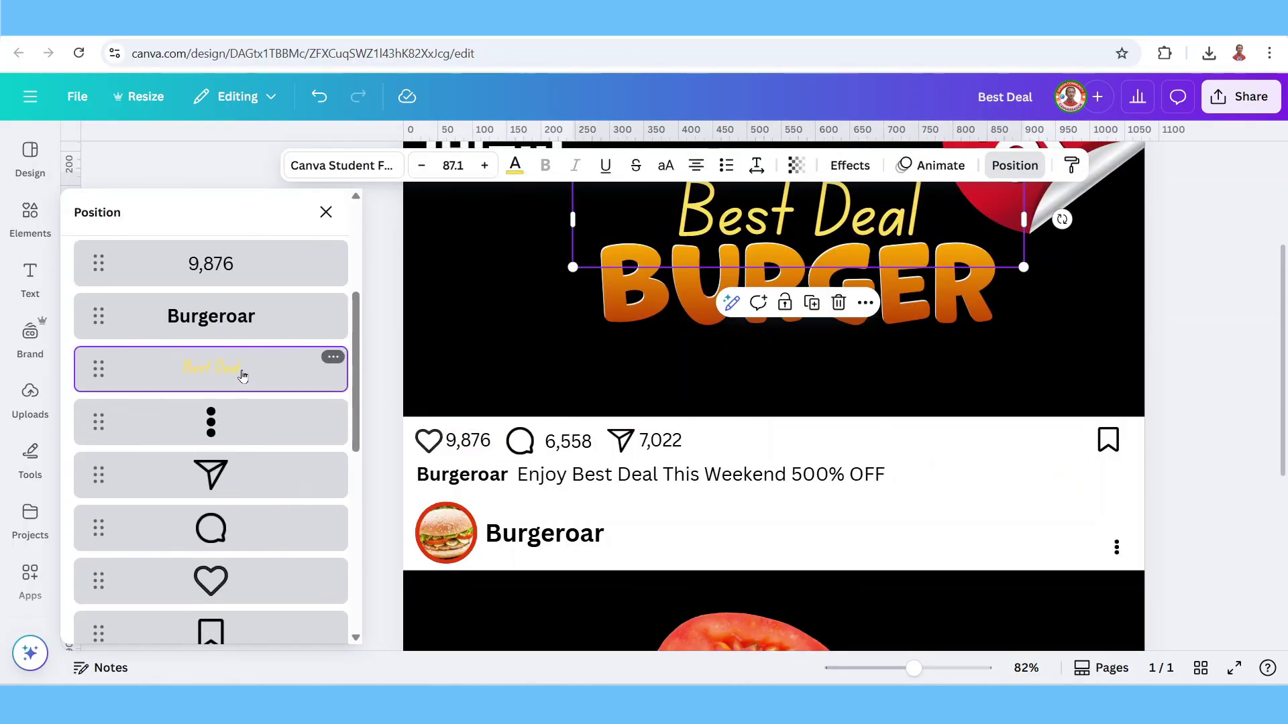
{"action": "left_click_drag", "start_coordinate": [243, 376], "coordinate": [240, 468]}
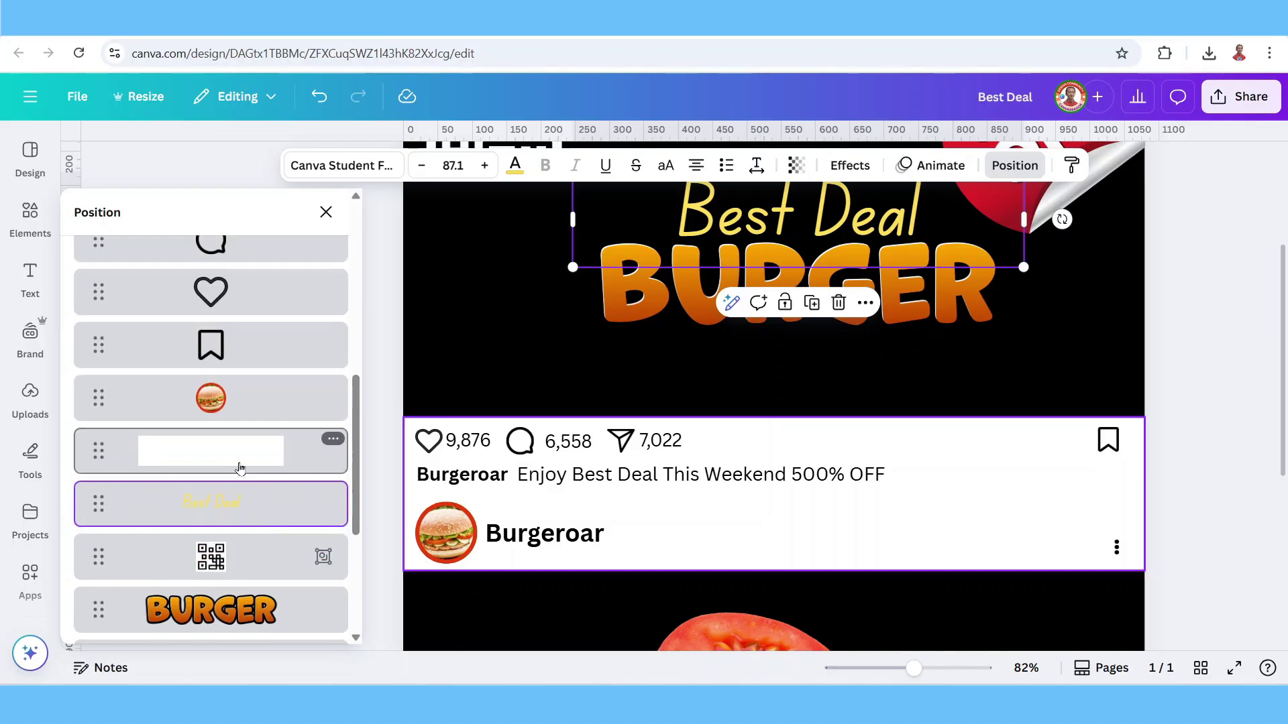
Step: Select the white band with all its icons, counts, caption, name and profile picture, and group them
{"action": "left_click", "coordinate": [246, 460]}
{"action": "scroll", "coordinate": [244, 455], "scroll_direction": "up", "scroll_amount": 7}
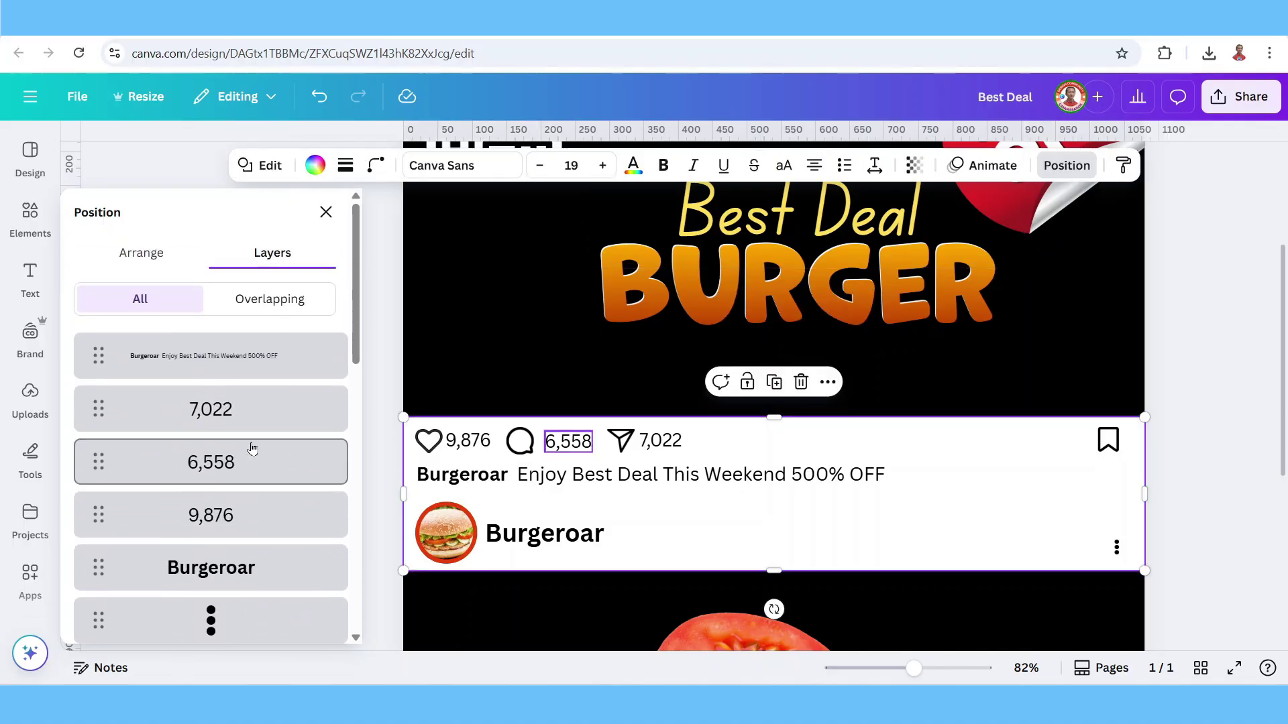
{"action": "left_click", "coordinate": [228, 368], "text": "shift"}
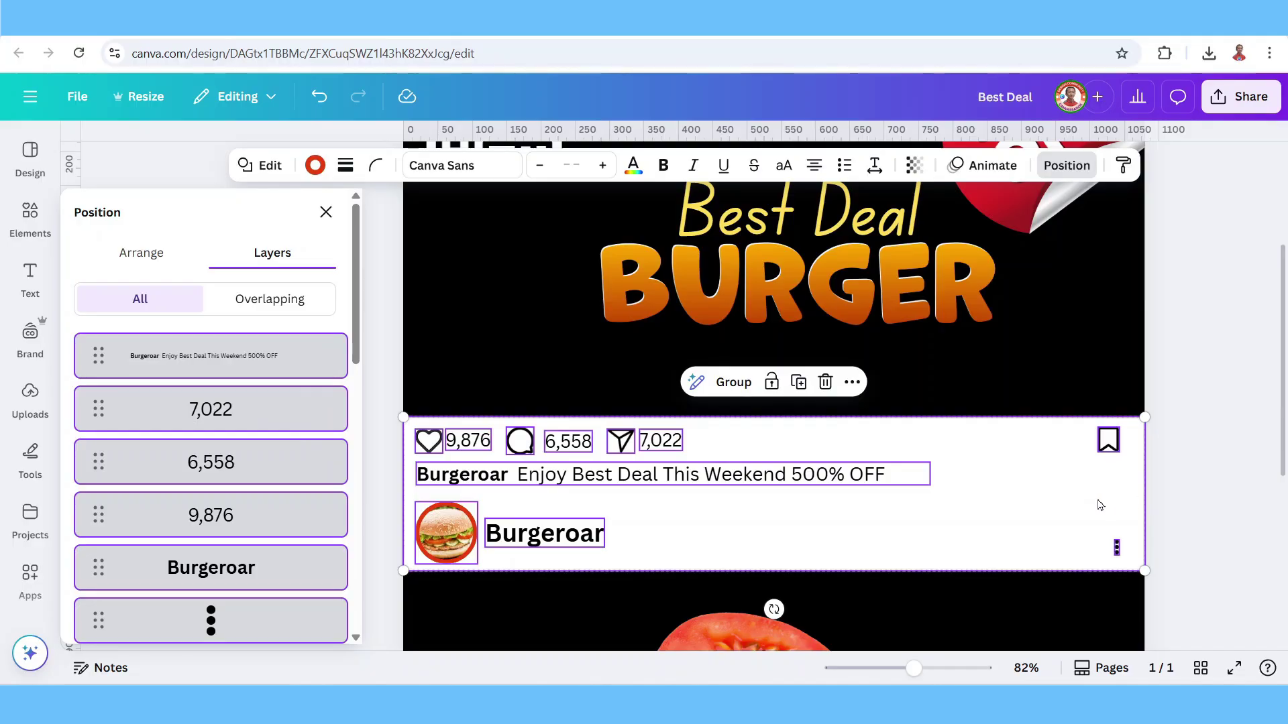
{"action": "left_click", "coordinate": [733, 382]}
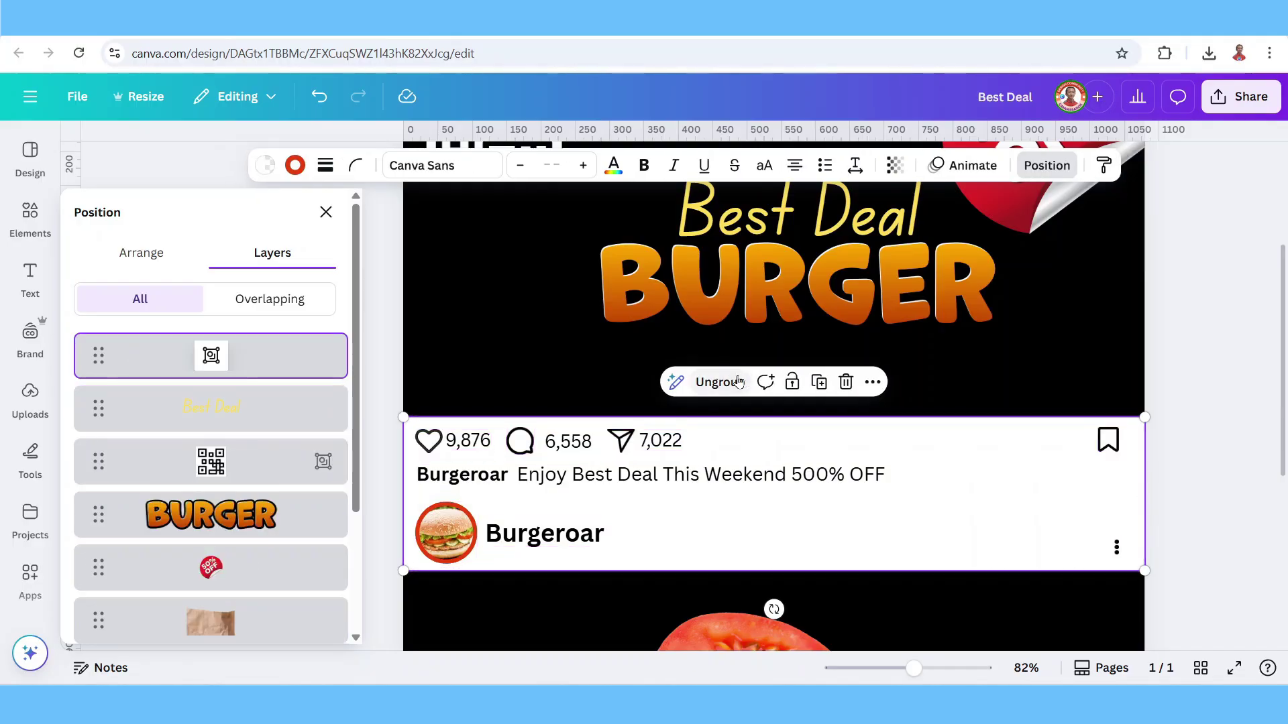
Step: Duplicate the finished burger post twice so the design has three identical pages
{"action": "scroll", "coordinate": [978, 531], "scroll_direction": "down", "scroll_amount": 5}
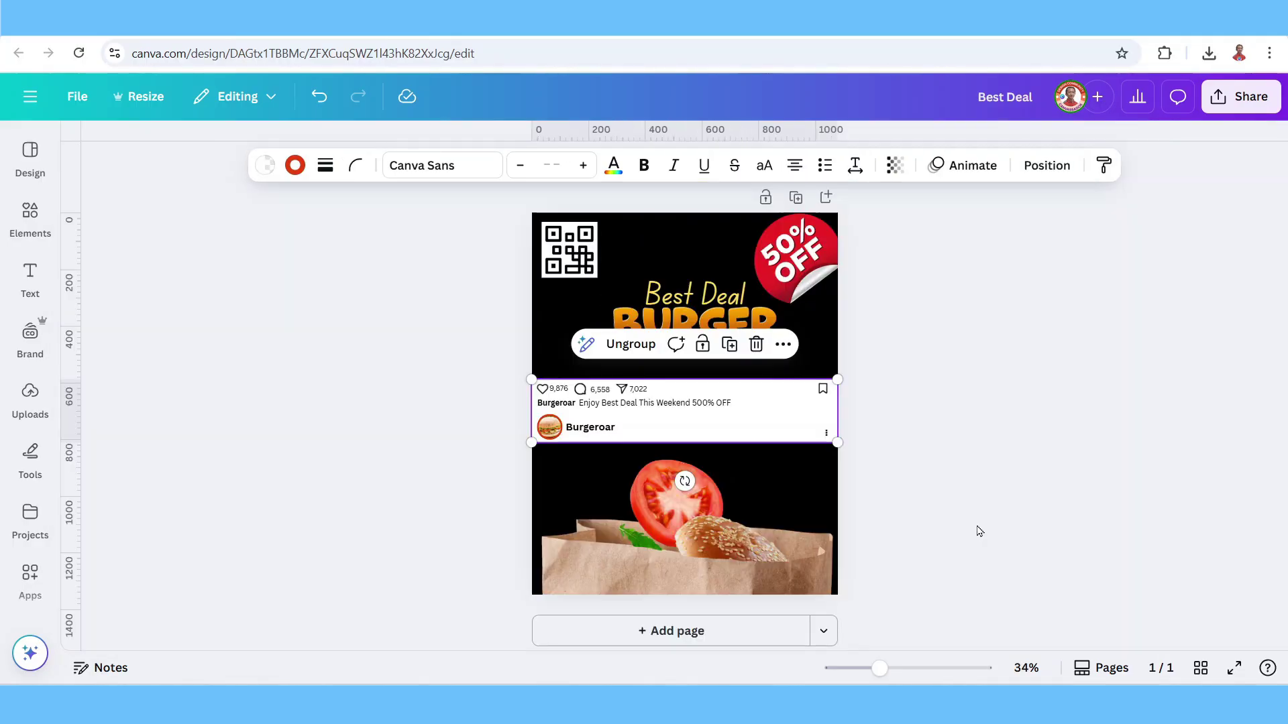
{"action": "left_click", "coordinate": [1100, 671]}
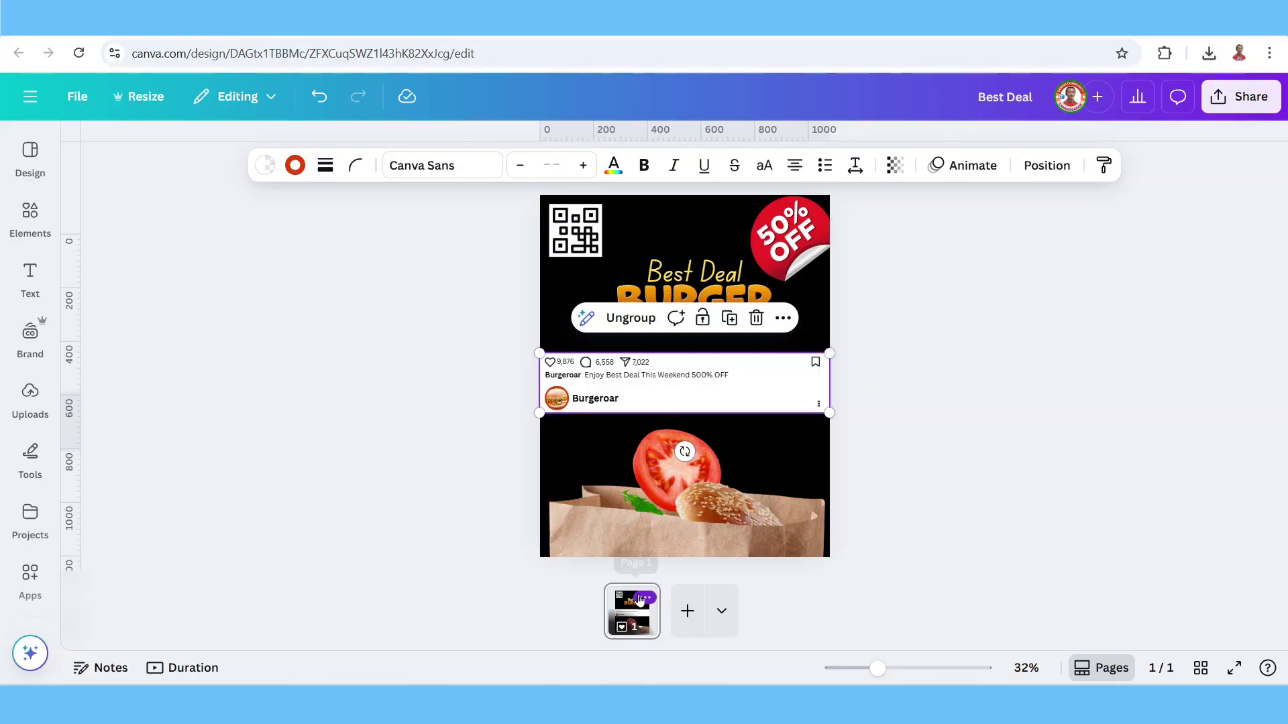
{"action": "left_click", "coordinate": [646, 598]}
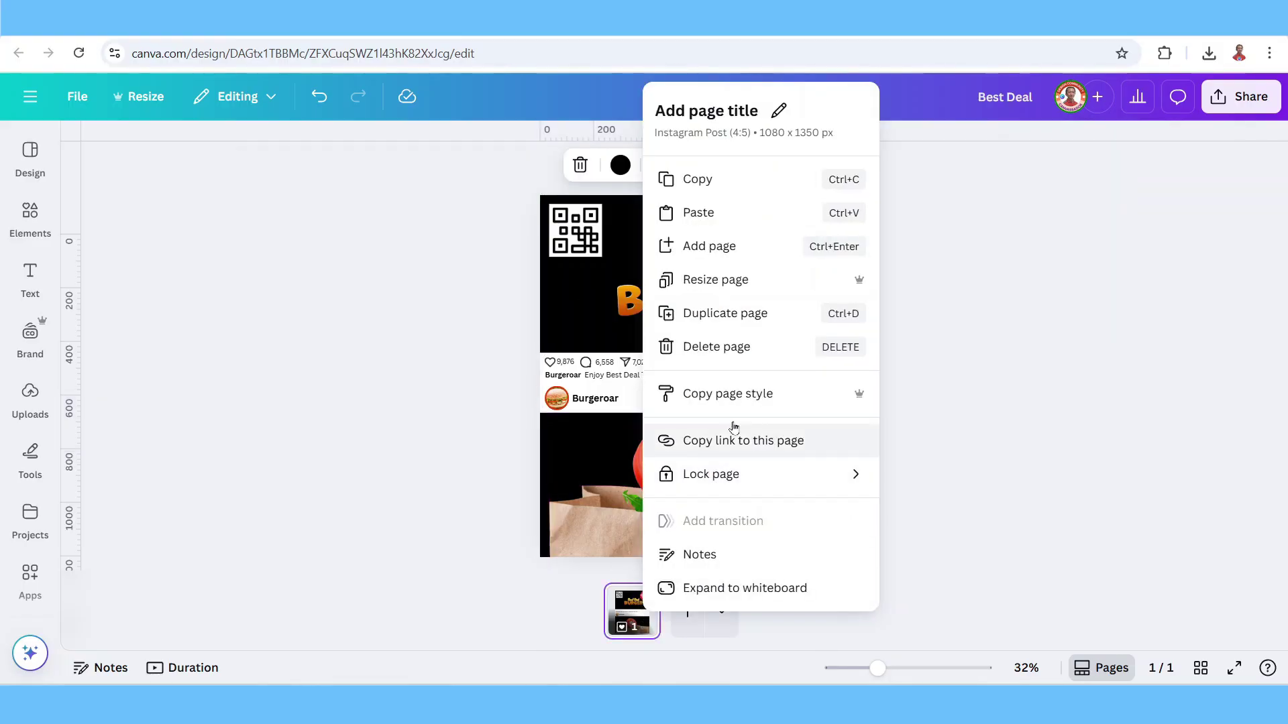
{"action": "left_click", "coordinate": [717, 309]}
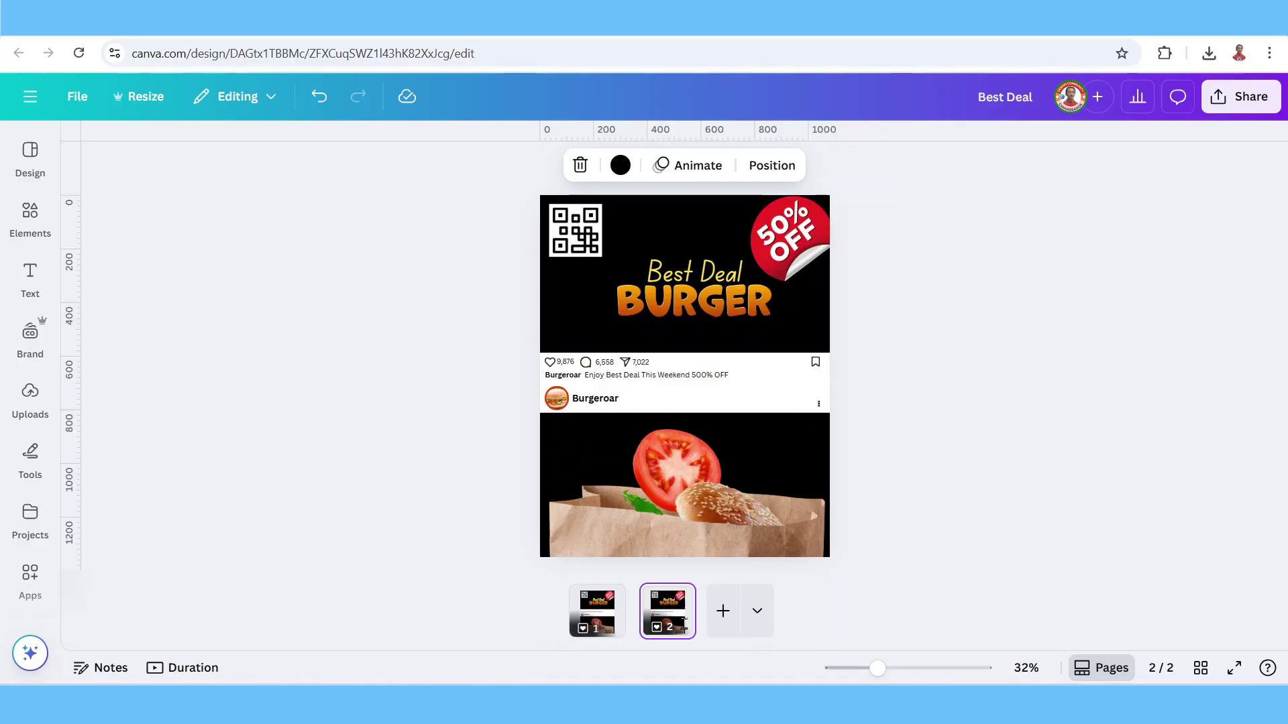
{"action": "right_click", "coordinate": [671, 619]}
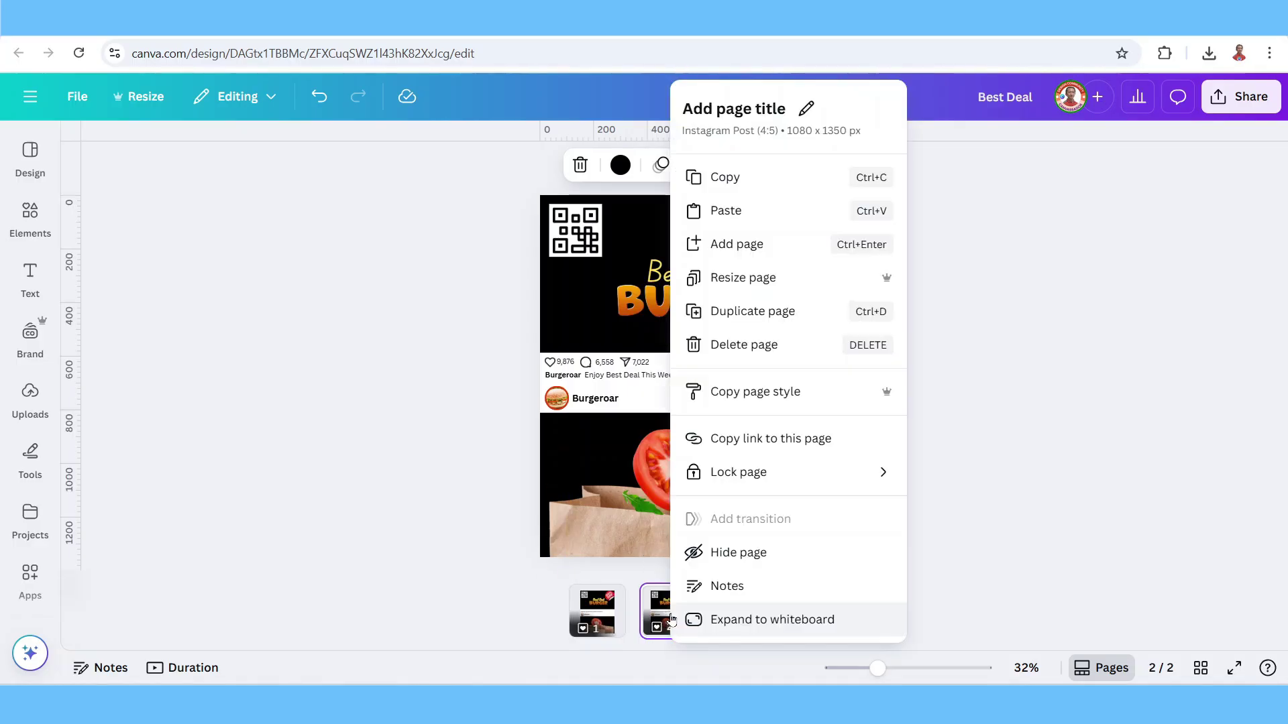
{"action": "left_click", "coordinate": [761, 313]}
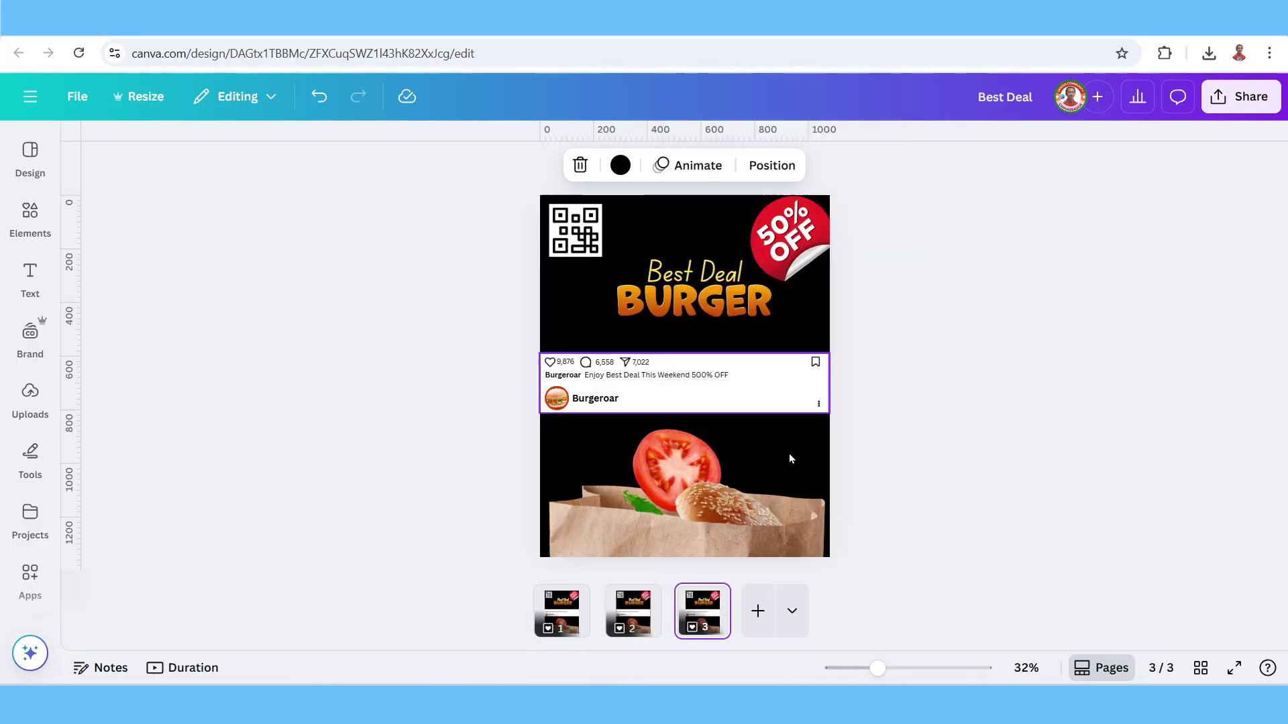
Step: On page 2, move the burger group straight up so it rises out of the bag behind the band and title
{"action": "left_click", "coordinate": [636, 615]}
{"action": "left_click", "coordinate": [704, 488]}
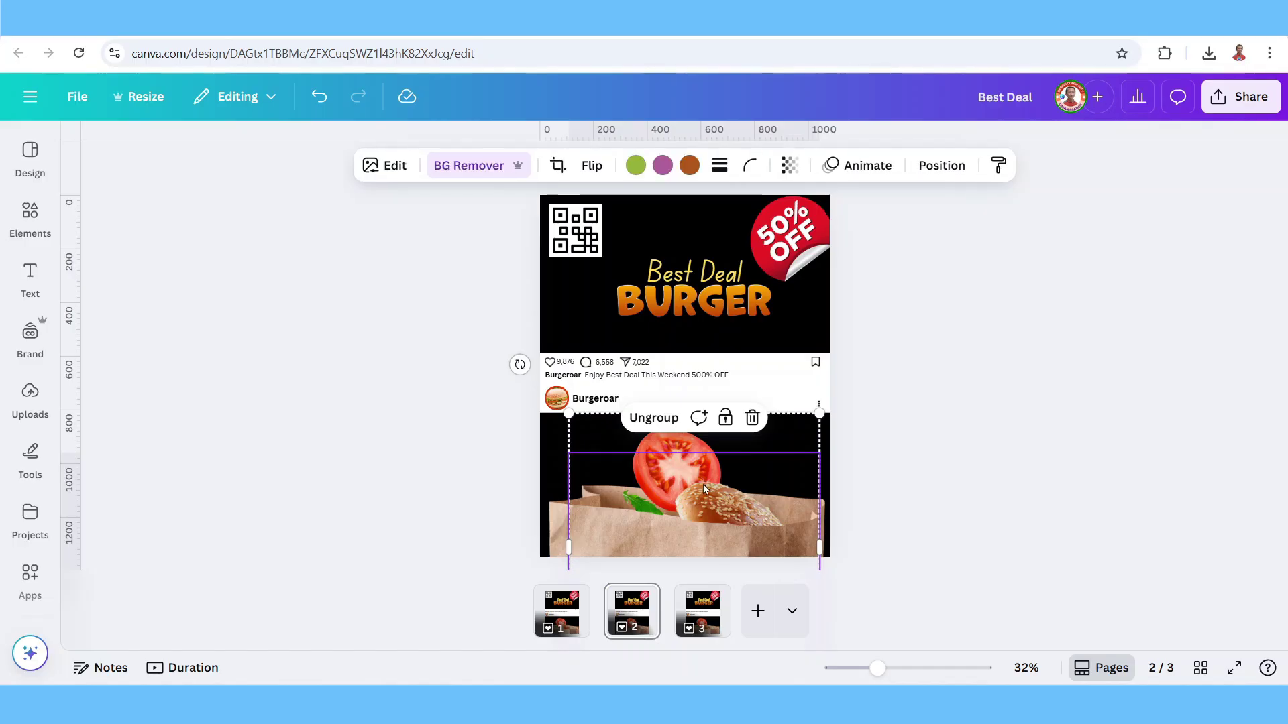
{"action": "left_click_drag", "start_coordinate": [705, 489], "coordinate": [701, 339]}
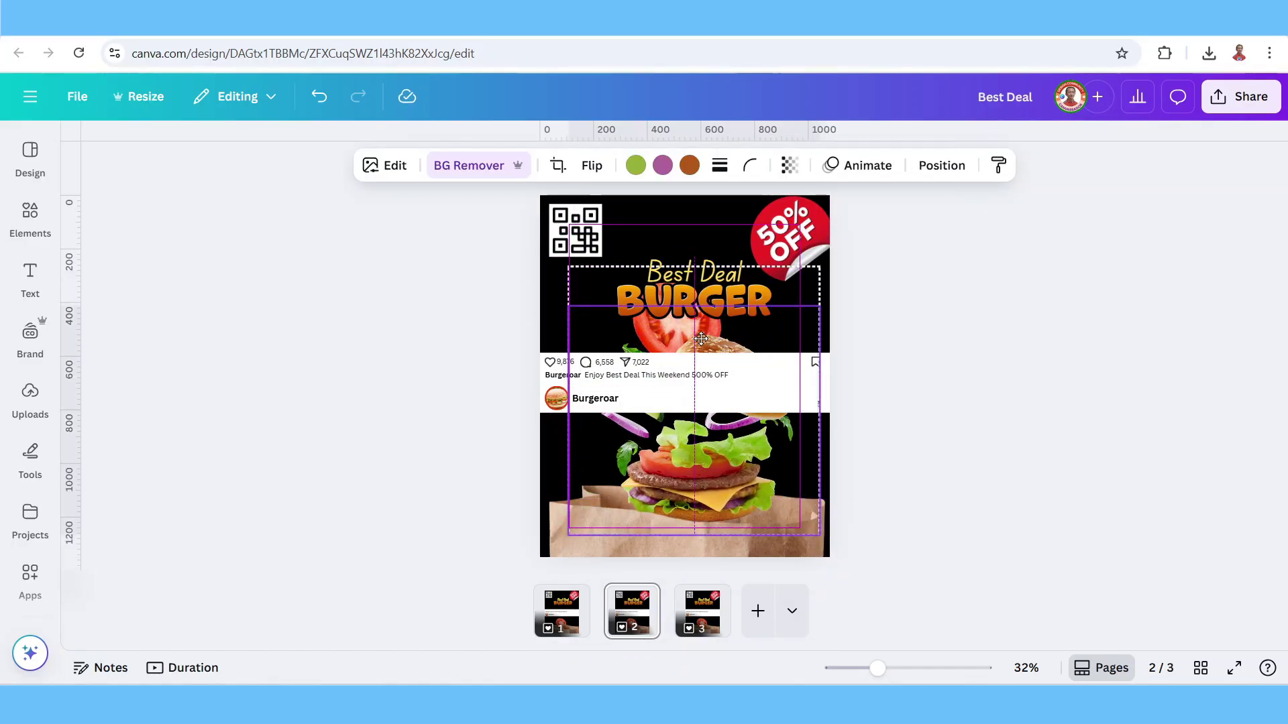
Step: On page 3, move the burger group straight down until it is hidden inside the paper bag
{"action": "left_click", "coordinate": [701, 614]}
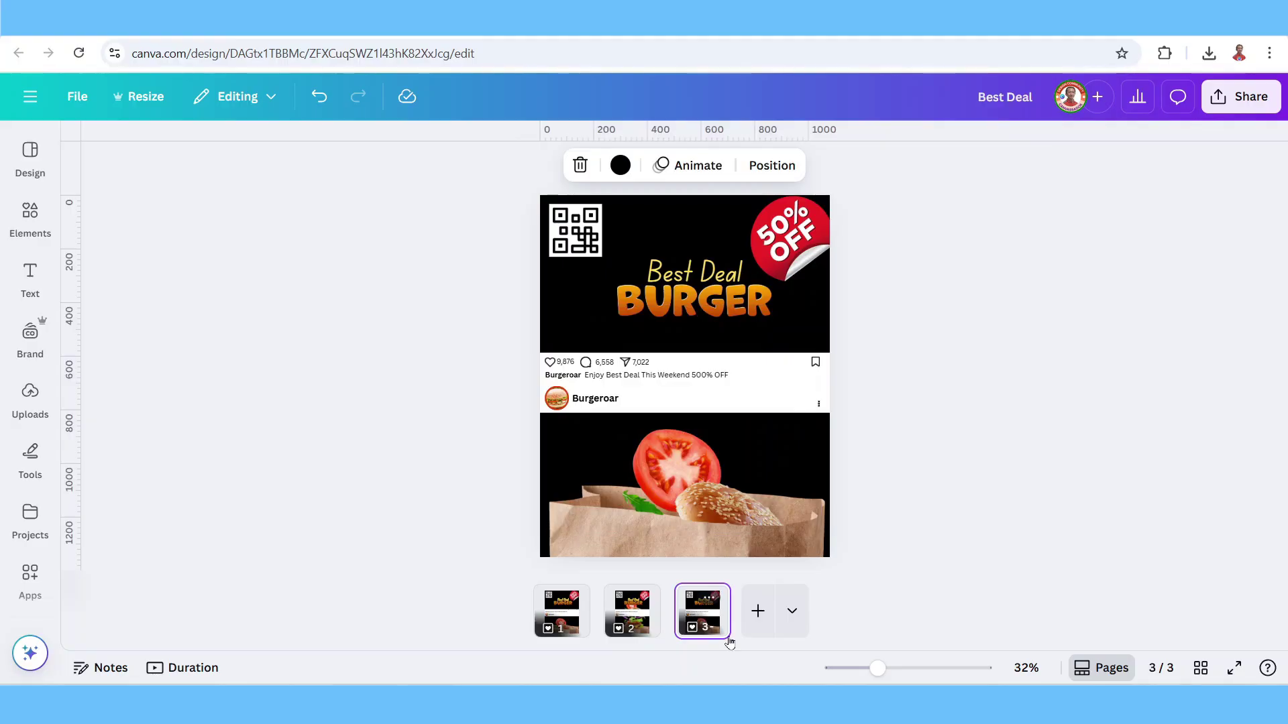
{"action": "left_click", "coordinate": [697, 466]}
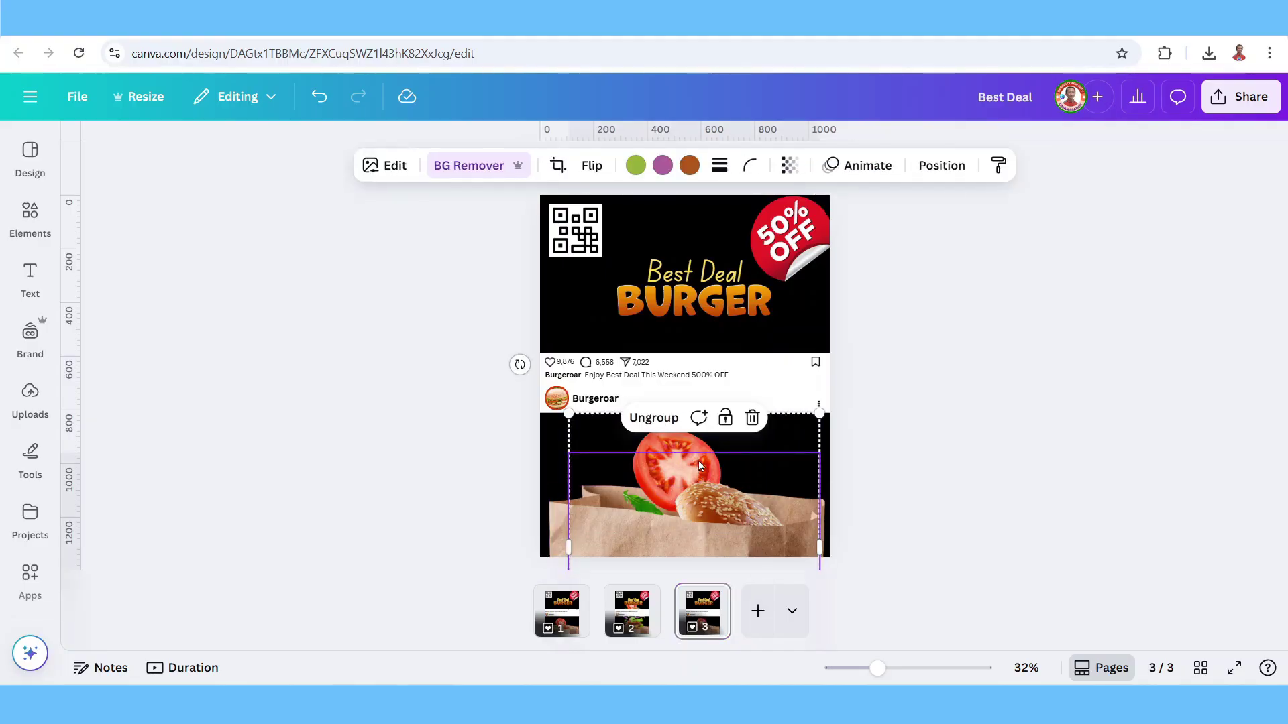
{"action": "left_click_drag", "start_coordinate": [696, 466], "coordinate": [699, 550]}
Step: On page 3, shrink the 50% OFF sticker and QR code onto the paper bag, and stack the Instagram bar group behind the front bag
{"action": "left_click", "coordinate": [789, 238]}
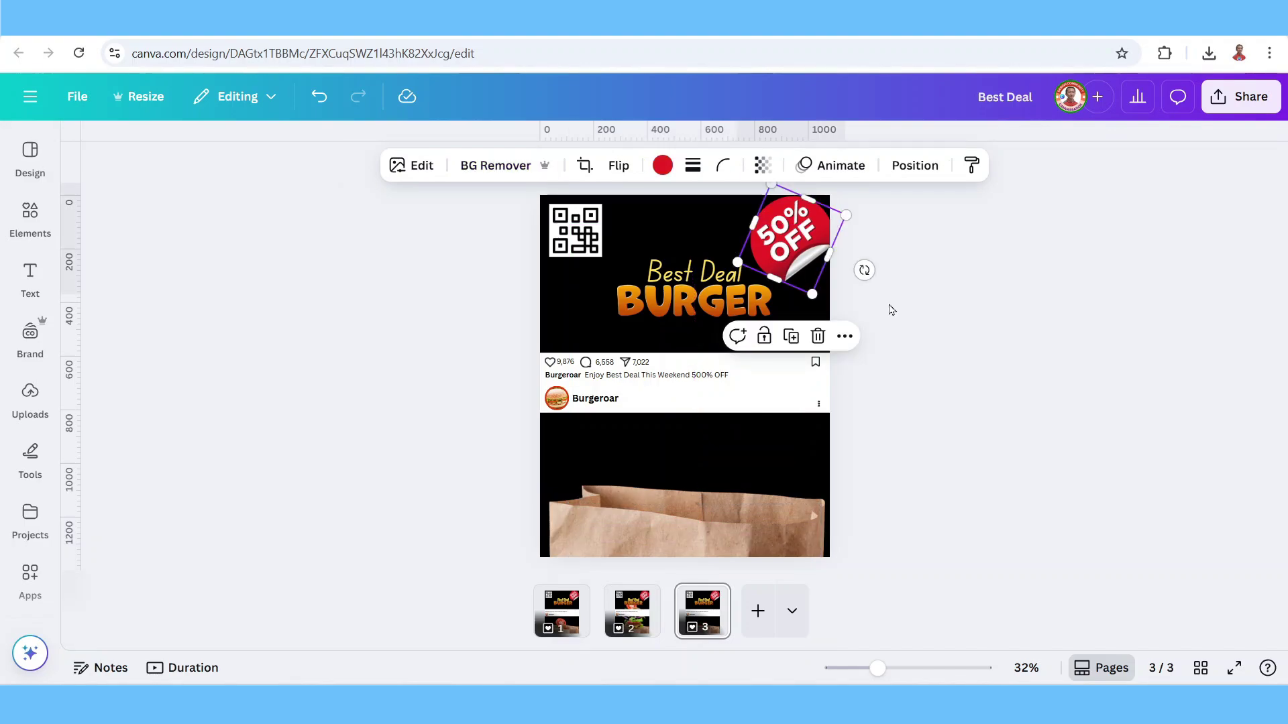
{"action": "left_click", "coordinate": [576, 232], "text": "shift"}
{"action": "left_click_drag", "start_coordinate": [845, 187], "coordinate": [692, 533]}
{"action": "left_click", "coordinate": [796, 174]}
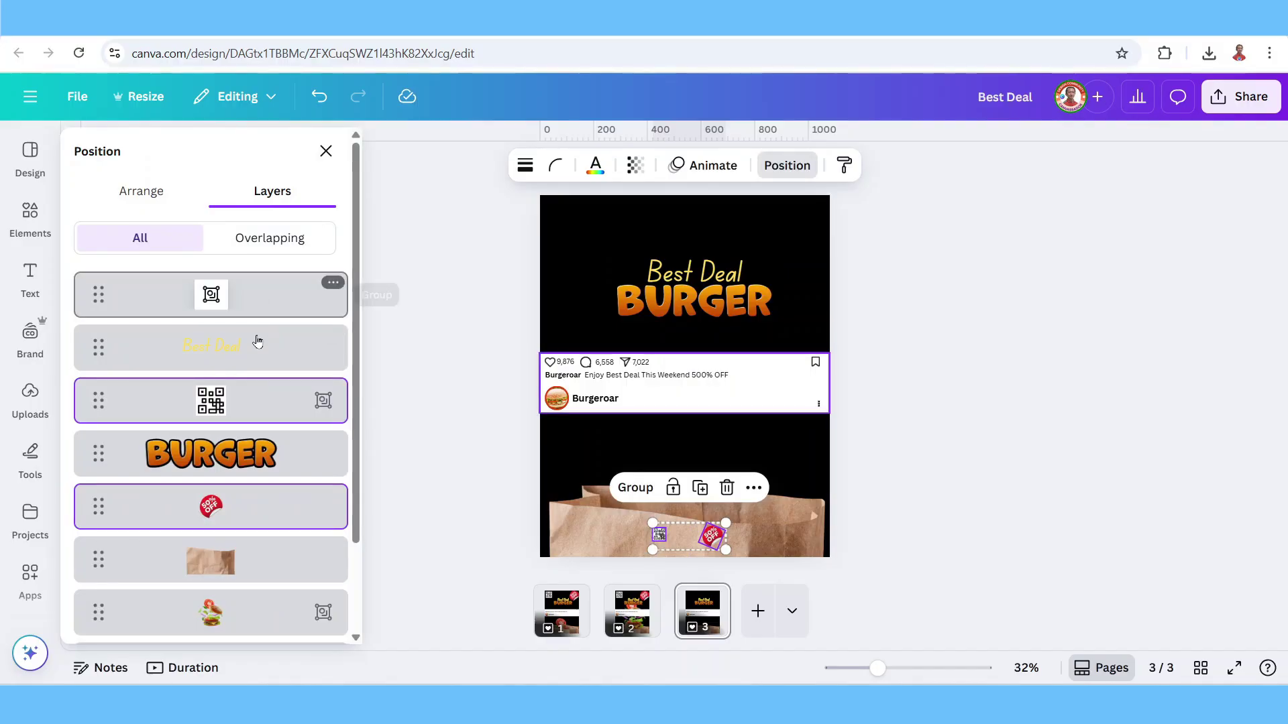
{"action": "left_click_drag", "start_coordinate": [255, 295], "coordinate": [253, 478]}
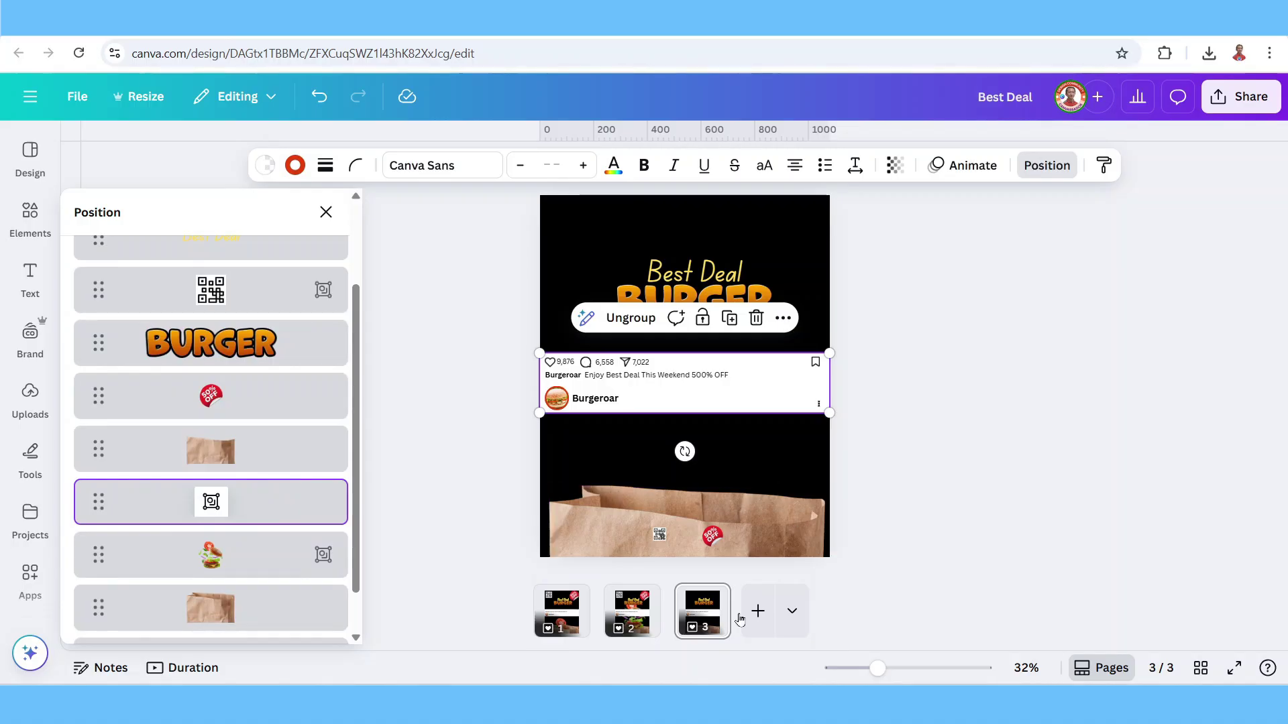
Step: Duplicate page 2, with the raised burger, and move the copy to the end as page 4
{"action": "left_click", "coordinate": [631, 617]}
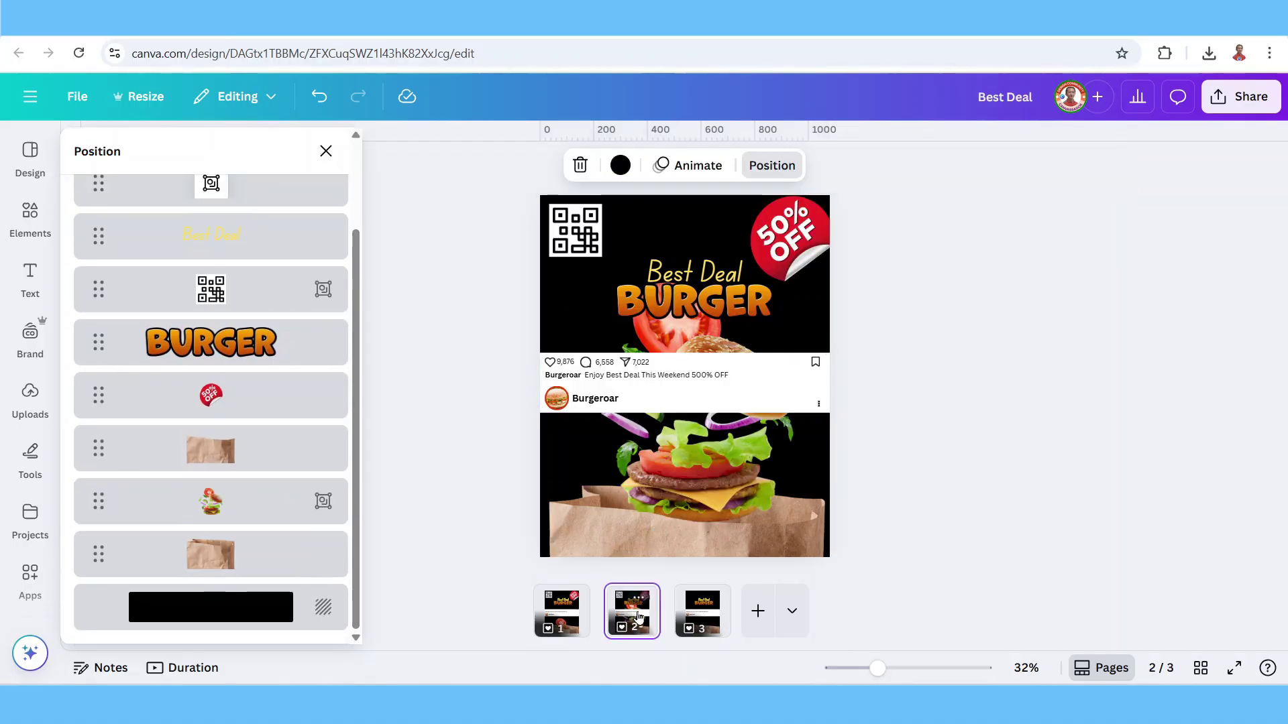
{"action": "right_click", "coordinate": [638, 617]}
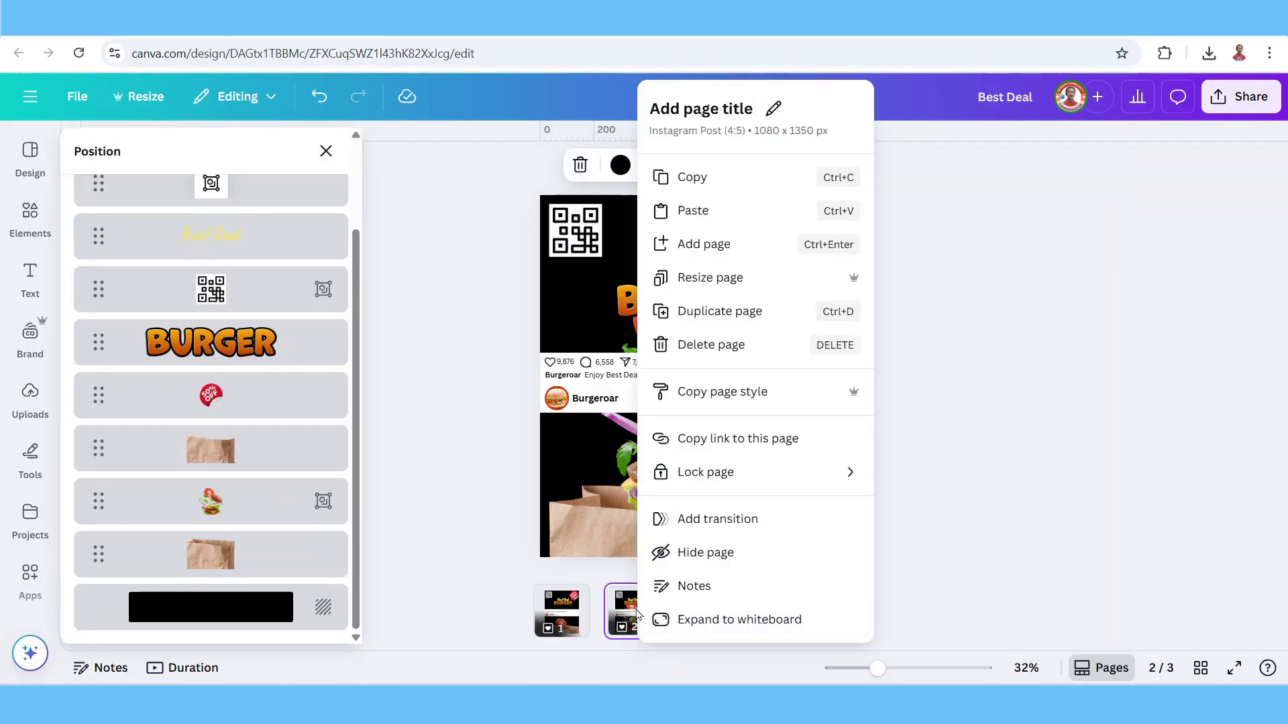
{"action": "left_click", "coordinate": [740, 314]}
{"action": "left_click_drag", "start_coordinate": [667, 612], "coordinate": [766, 613]}
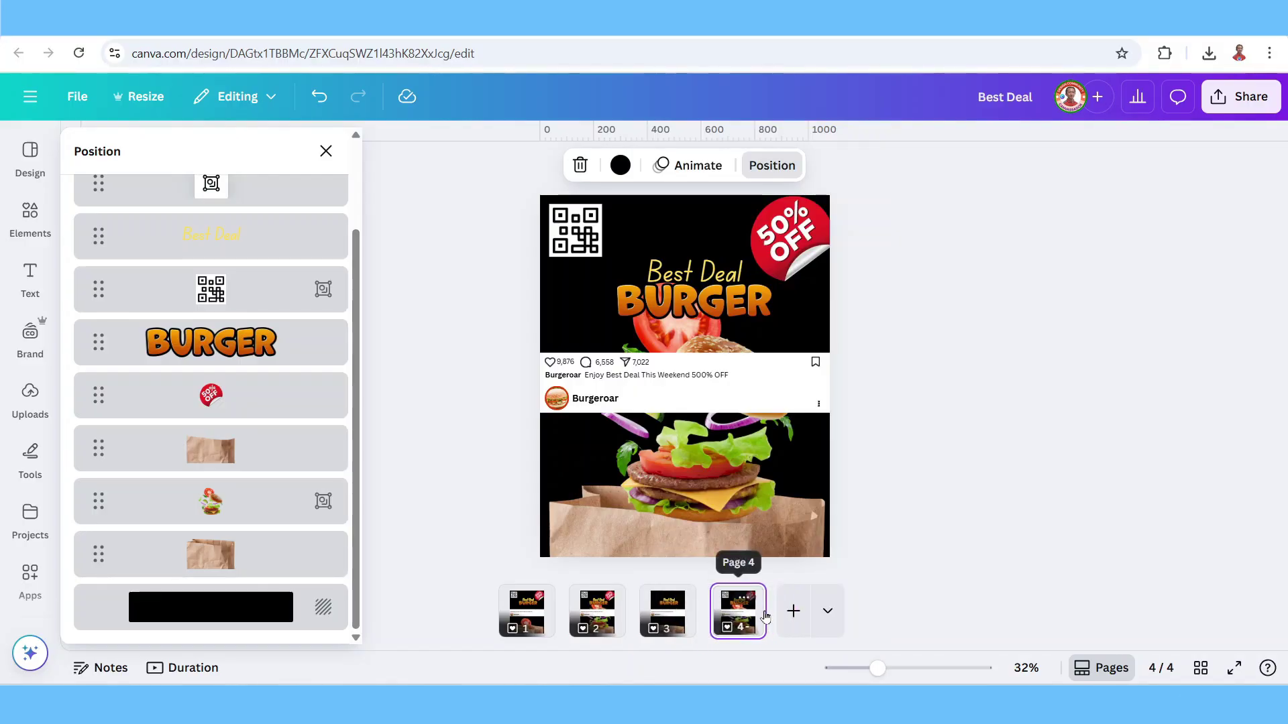
Step: On page 4, stack the Instagram bar group behind the burger group so the burger overlaps the white bar
{"action": "left_click", "coordinate": [741, 477]}
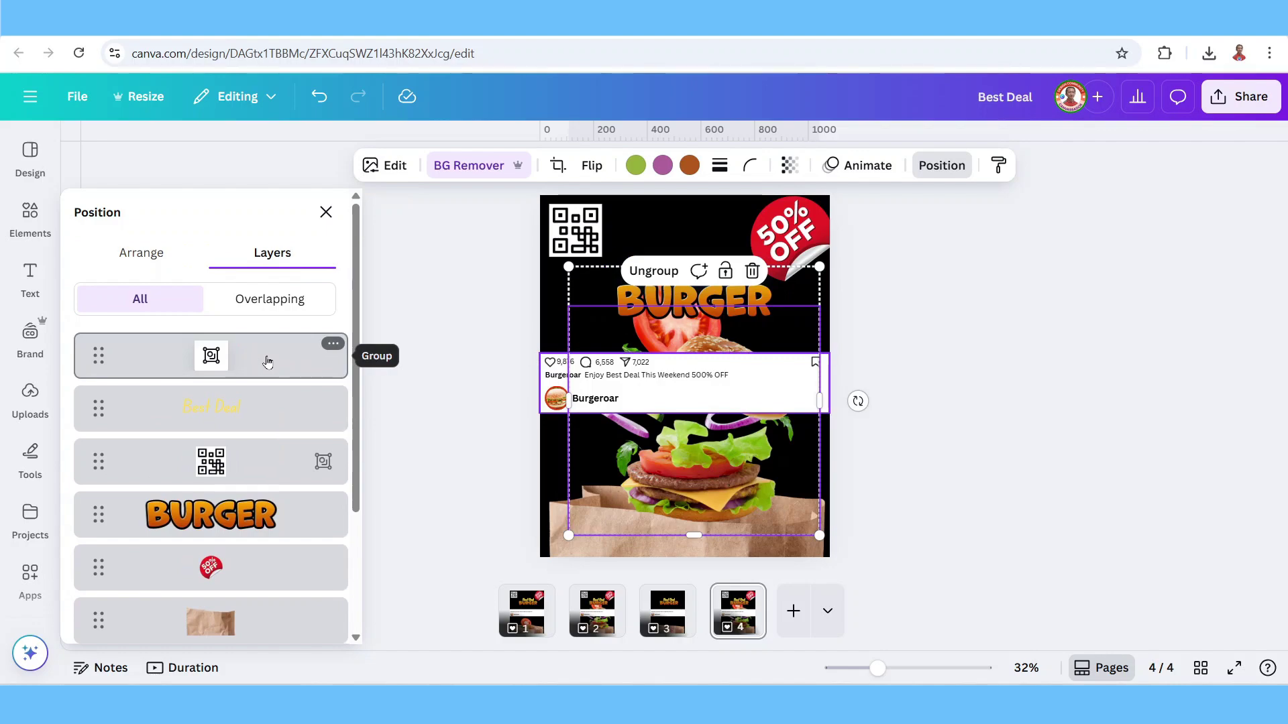
{"action": "left_click_drag", "start_coordinate": [258, 360], "coordinate": [255, 527]}
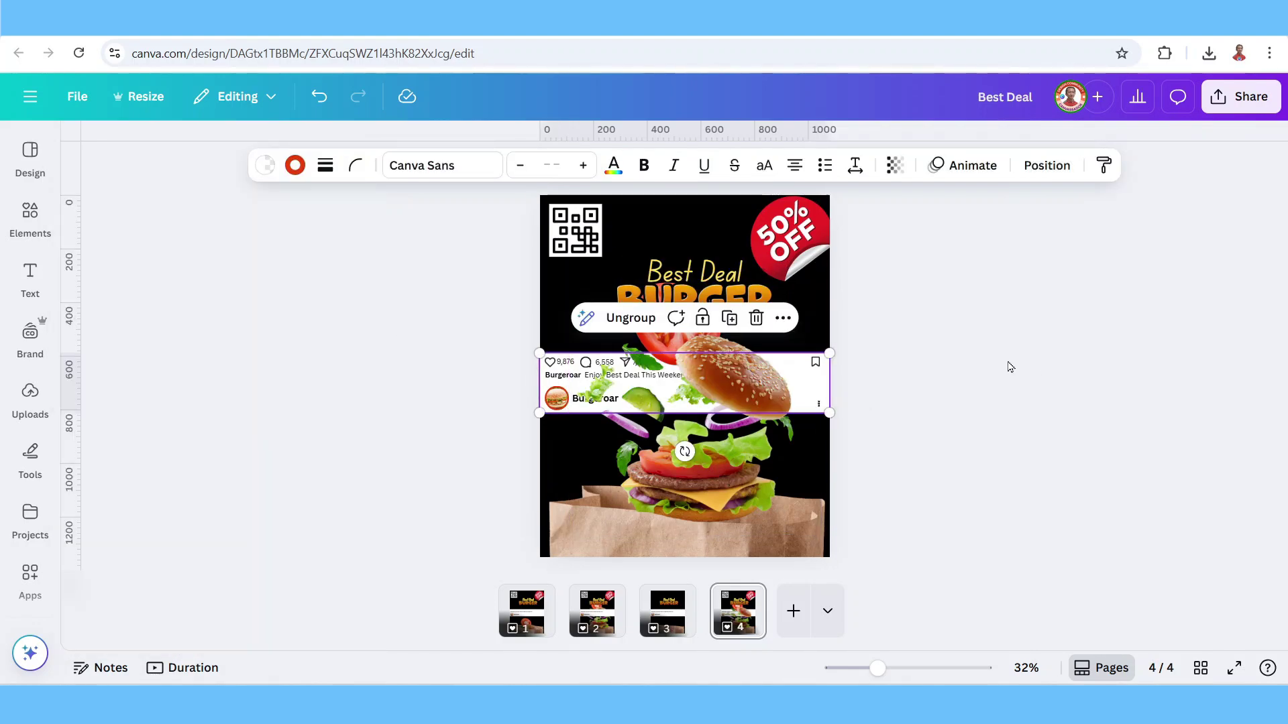
Step: Set the page timing to 1.5 seconds and apply it to all four pages
{"action": "left_click", "coordinate": [189, 673]}
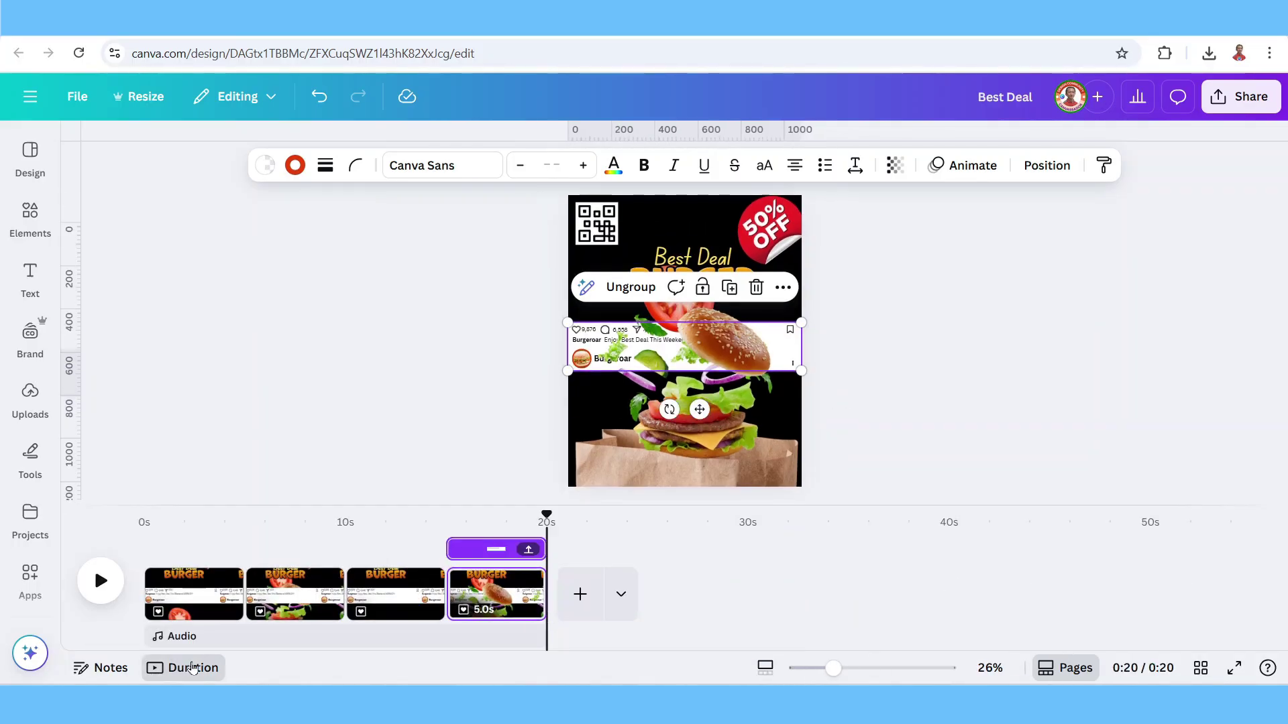
{"action": "left_click", "coordinate": [195, 593]}
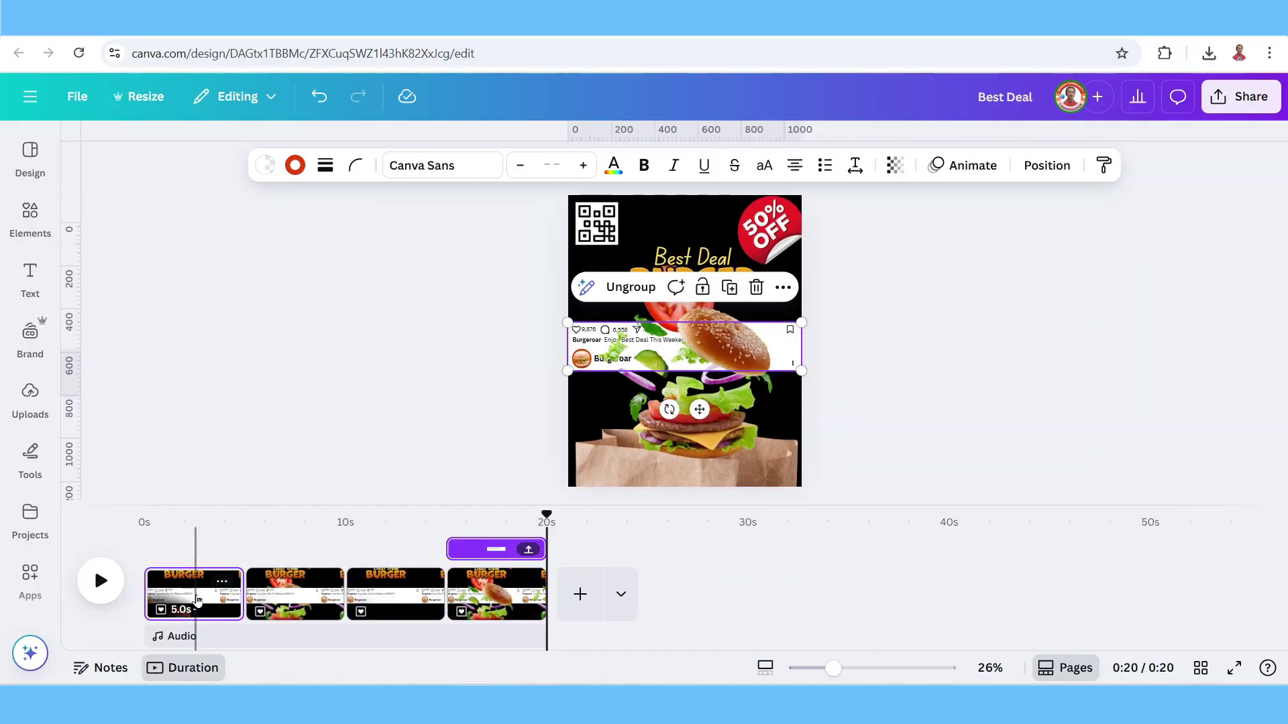
{"action": "left_click", "coordinate": [756, 173]}
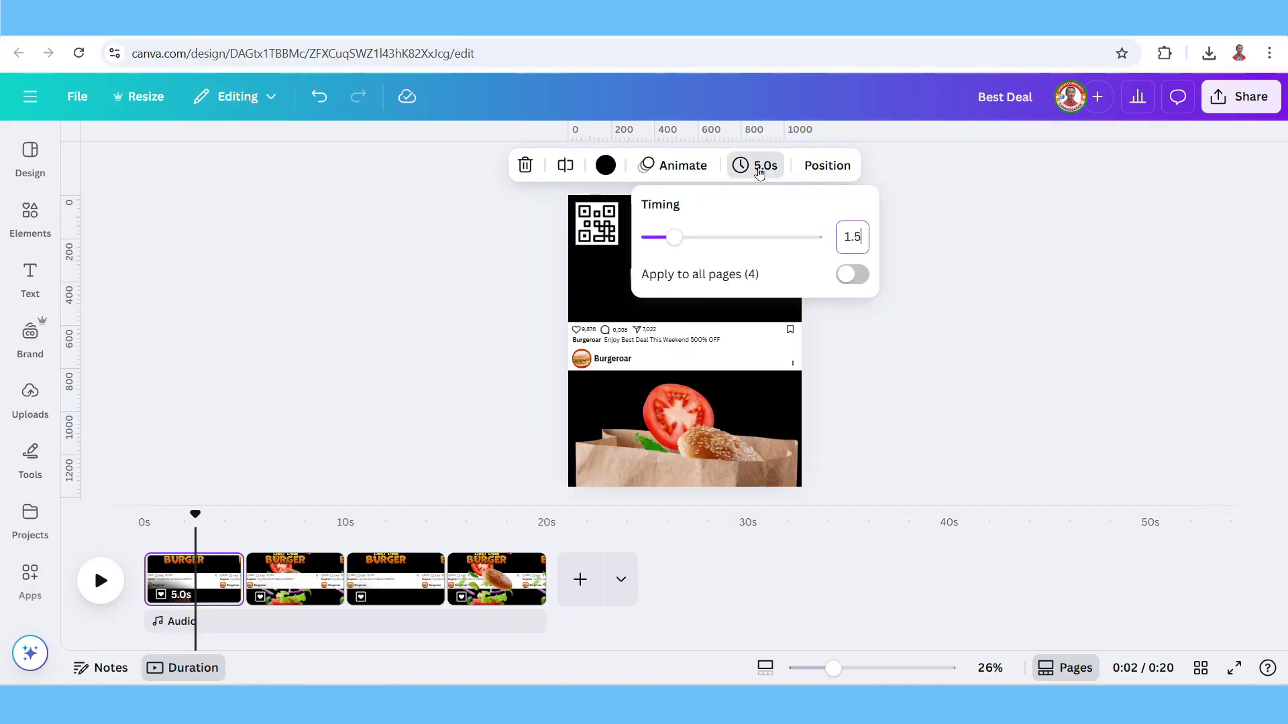
{"action": "type", "text": "1.5"}
{"action": "left_click", "coordinate": [853, 275]}
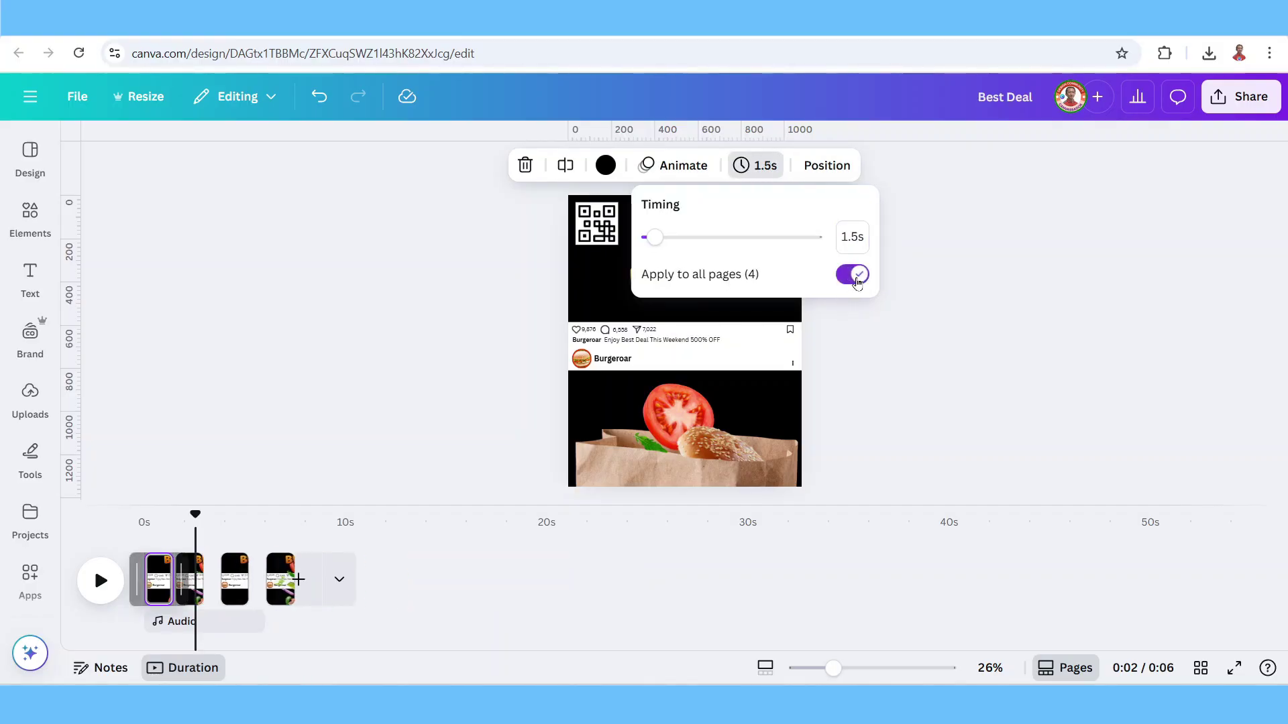
{"action": "left_click", "coordinate": [194, 668]}
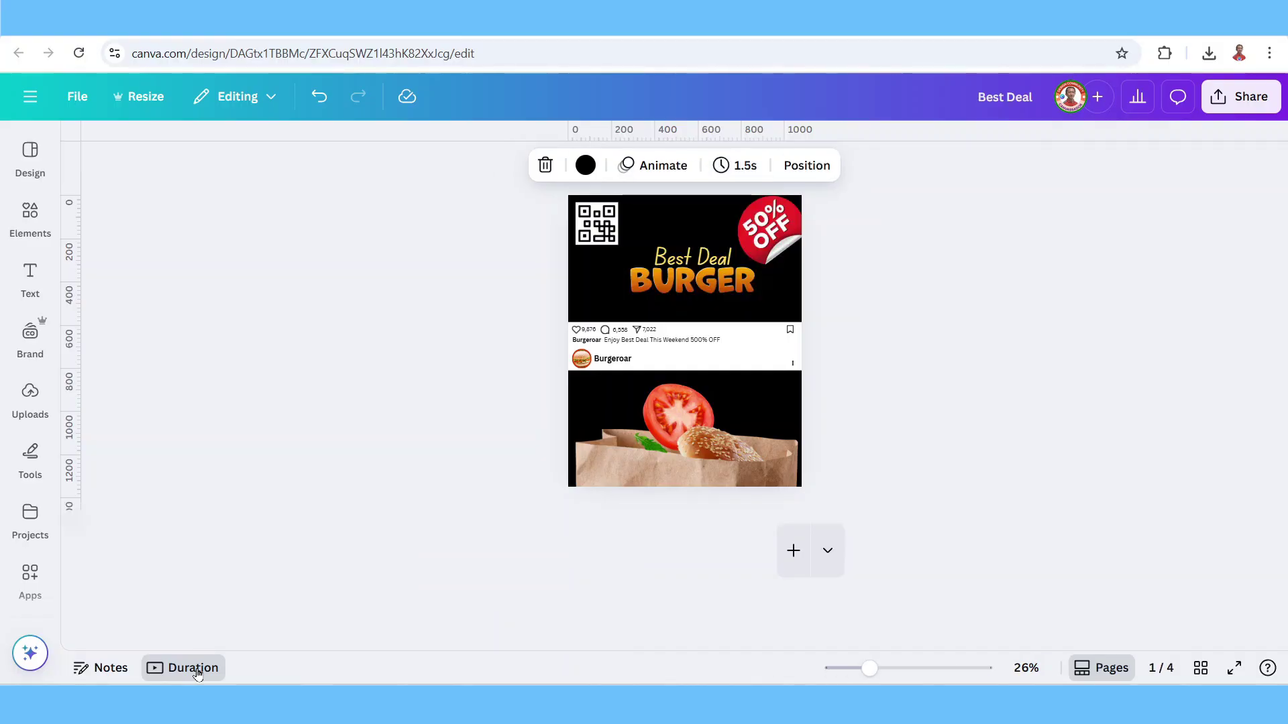
Step: Add a Match & Move transition with a 0.75-second duration after page 1 and apply it between all pages
{"action": "mouse_move", "coordinate": [562, 631]}
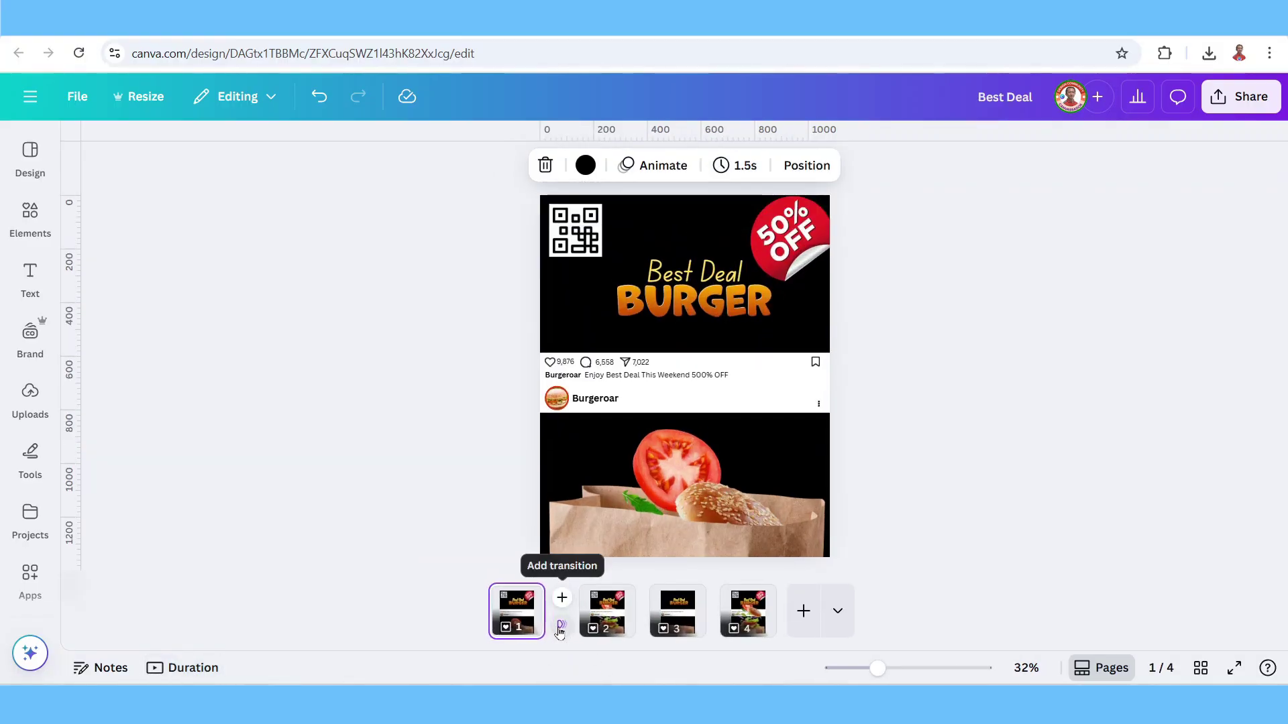
{"action": "left_click", "coordinate": [561, 627]}
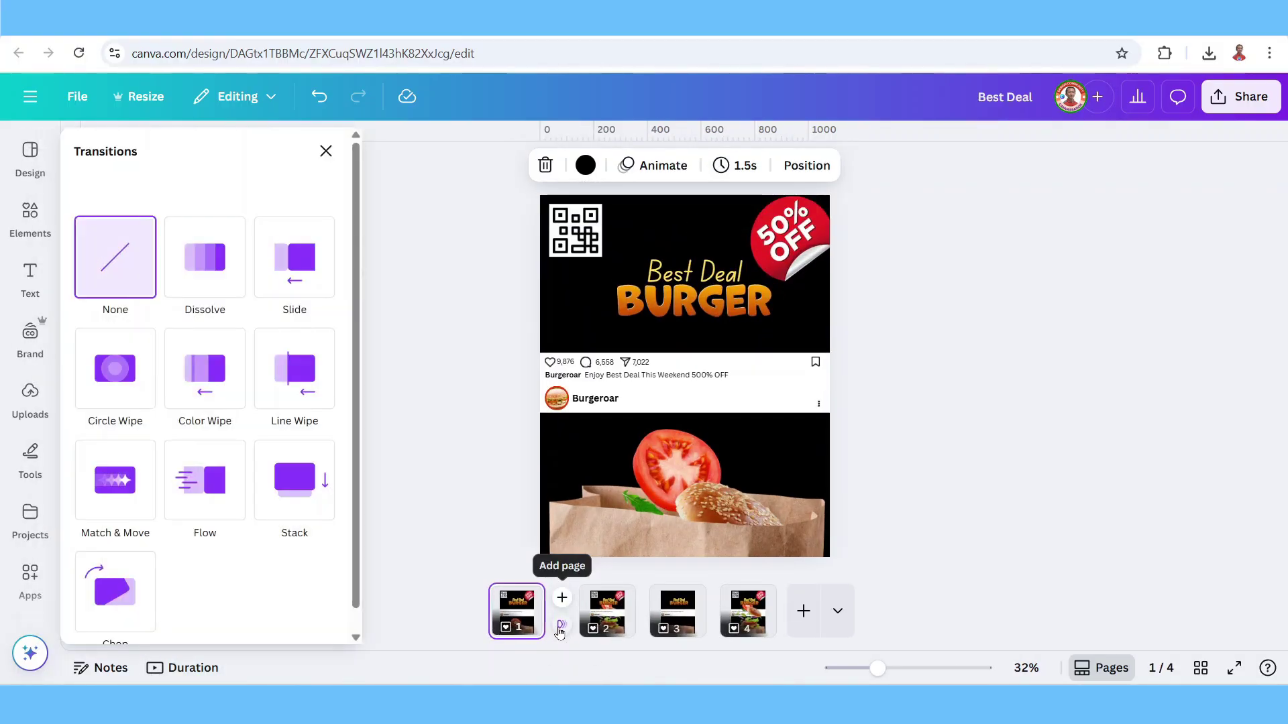
{"action": "left_click", "coordinate": [126, 498]}
{"action": "left_click_drag", "start_coordinate": [244, 547], "coordinate": [311, 546]}
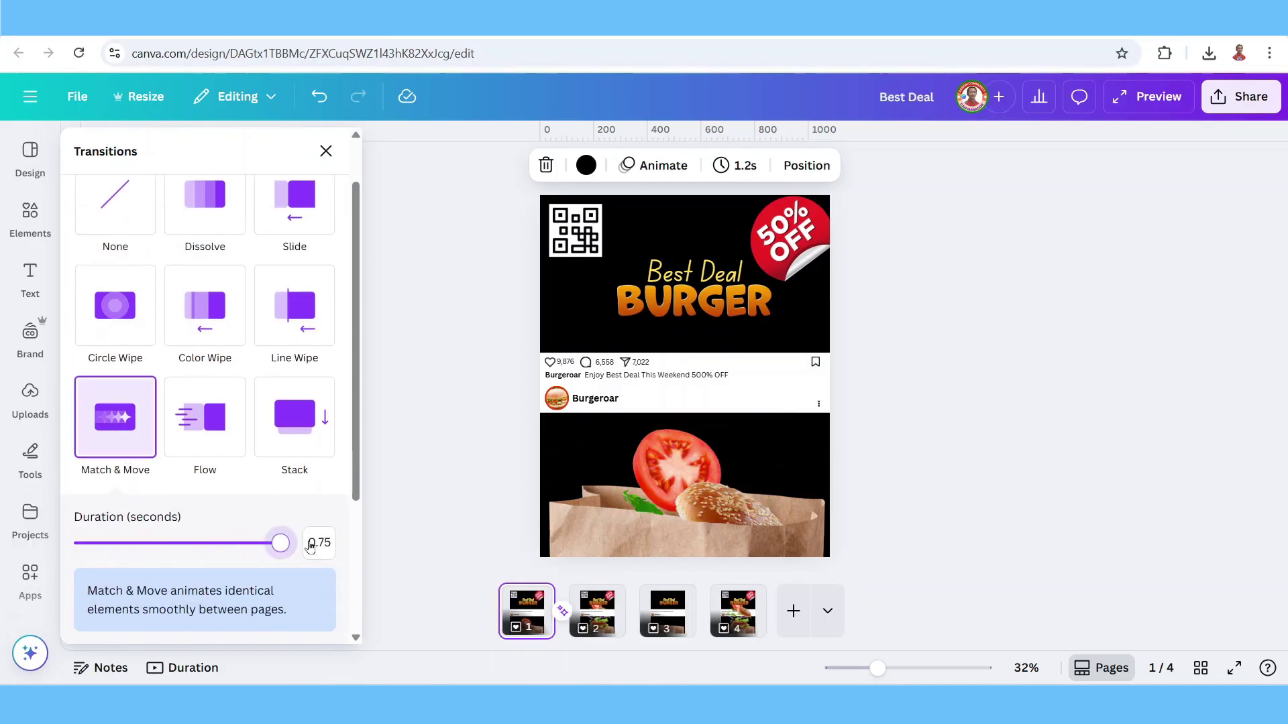
{"action": "scroll", "coordinate": [282, 502], "scroll_direction": "down", "scroll_amount": 3}
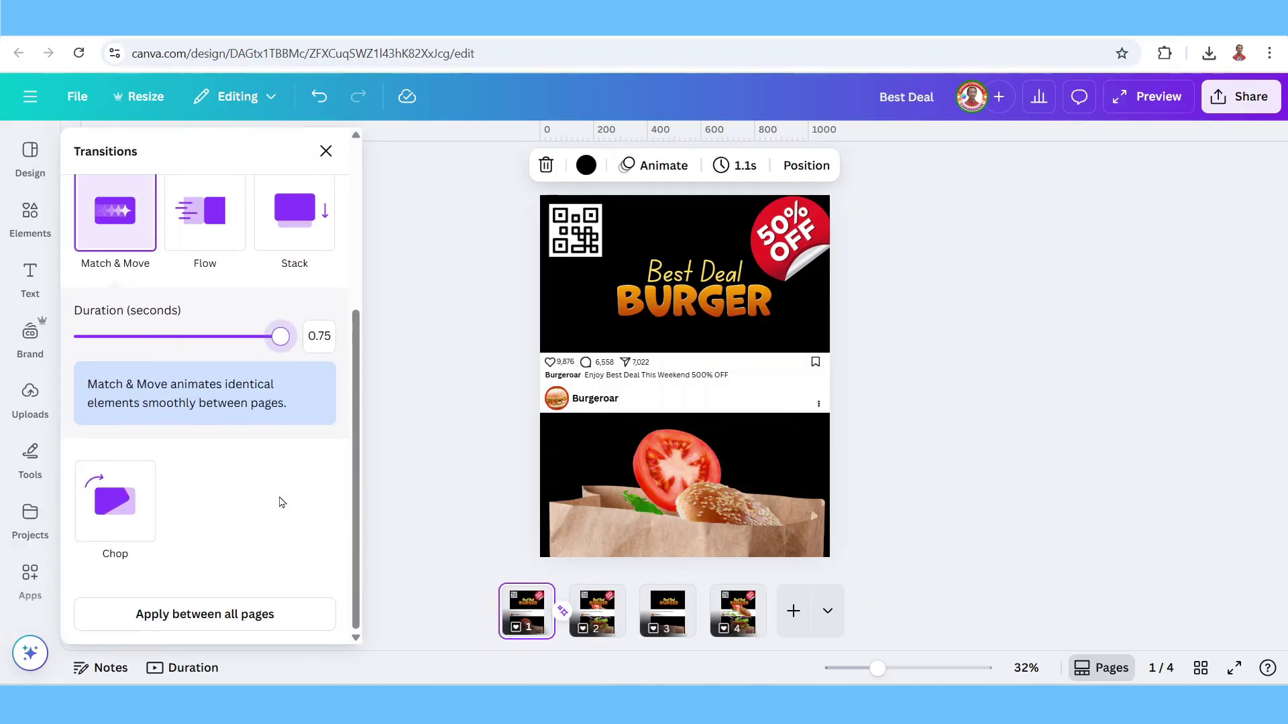
{"action": "left_click", "coordinate": [245, 619]}
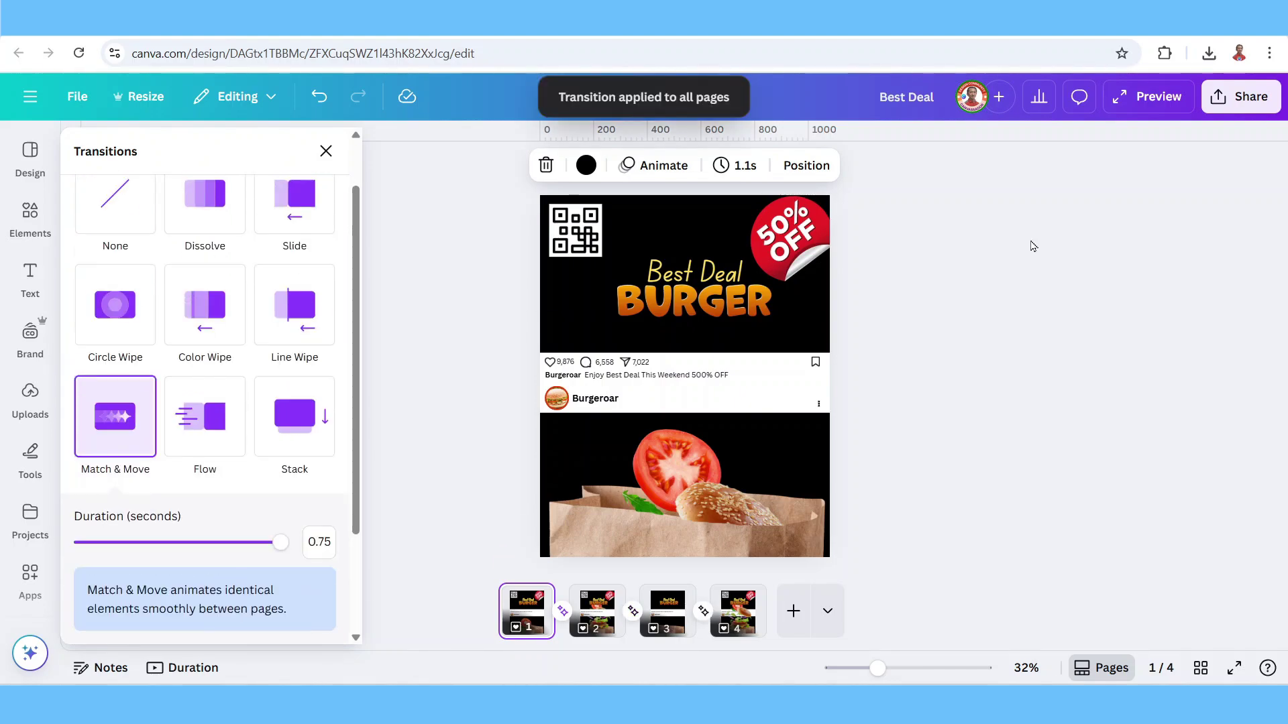
Step: Preview the animated post and download pages 1–4 as an MP4 video
{"action": "left_click", "coordinate": [1158, 97]}
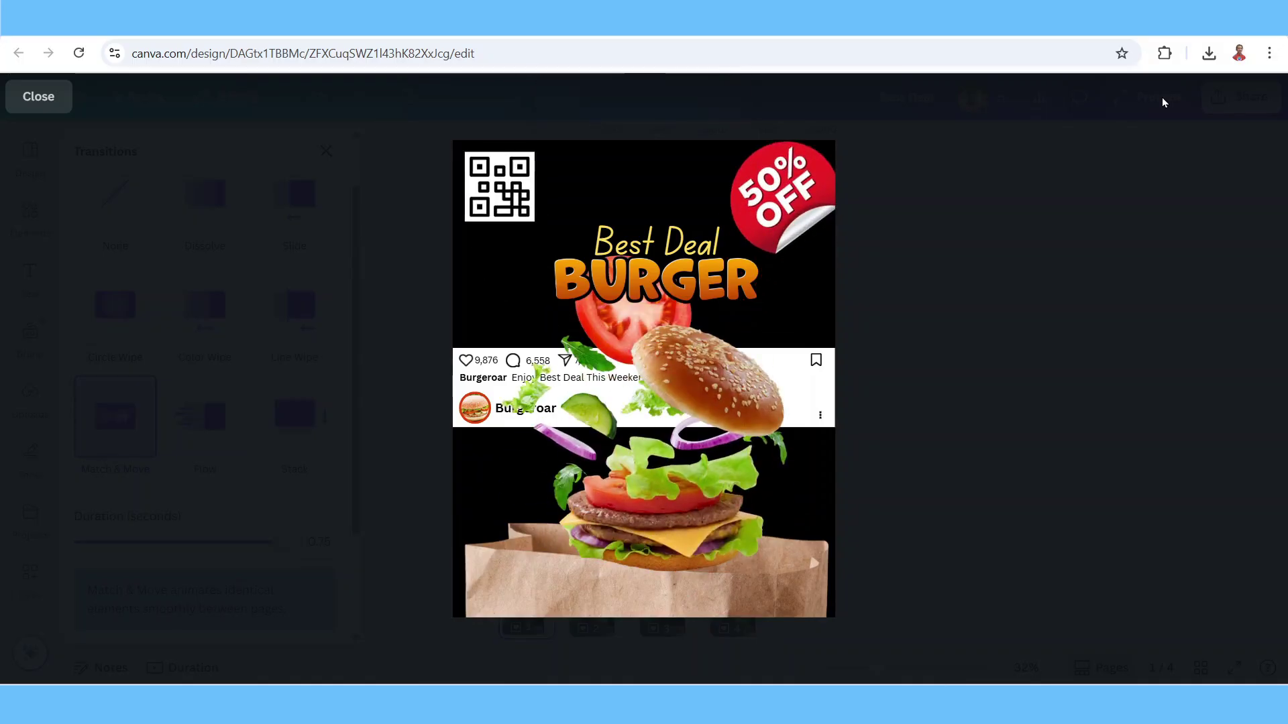
{"action": "left_click", "coordinate": [36, 95]}
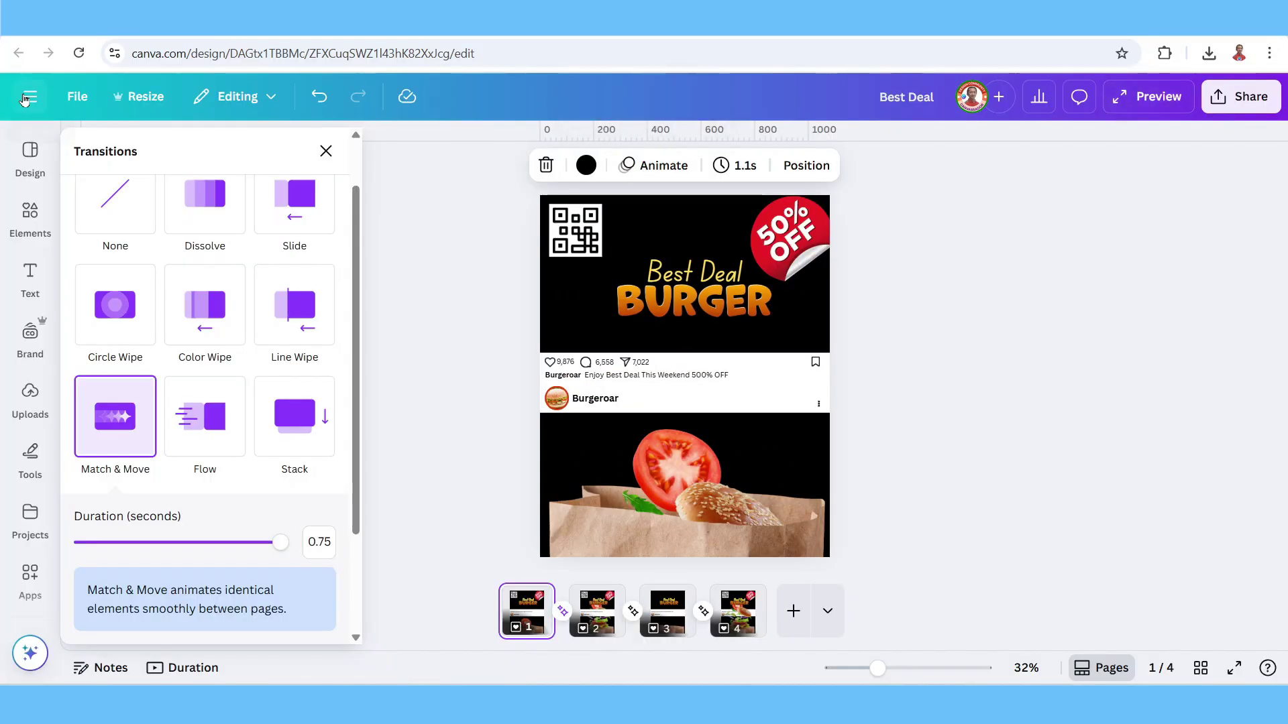
{"action": "left_click", "coordinate": [1248, 99]}
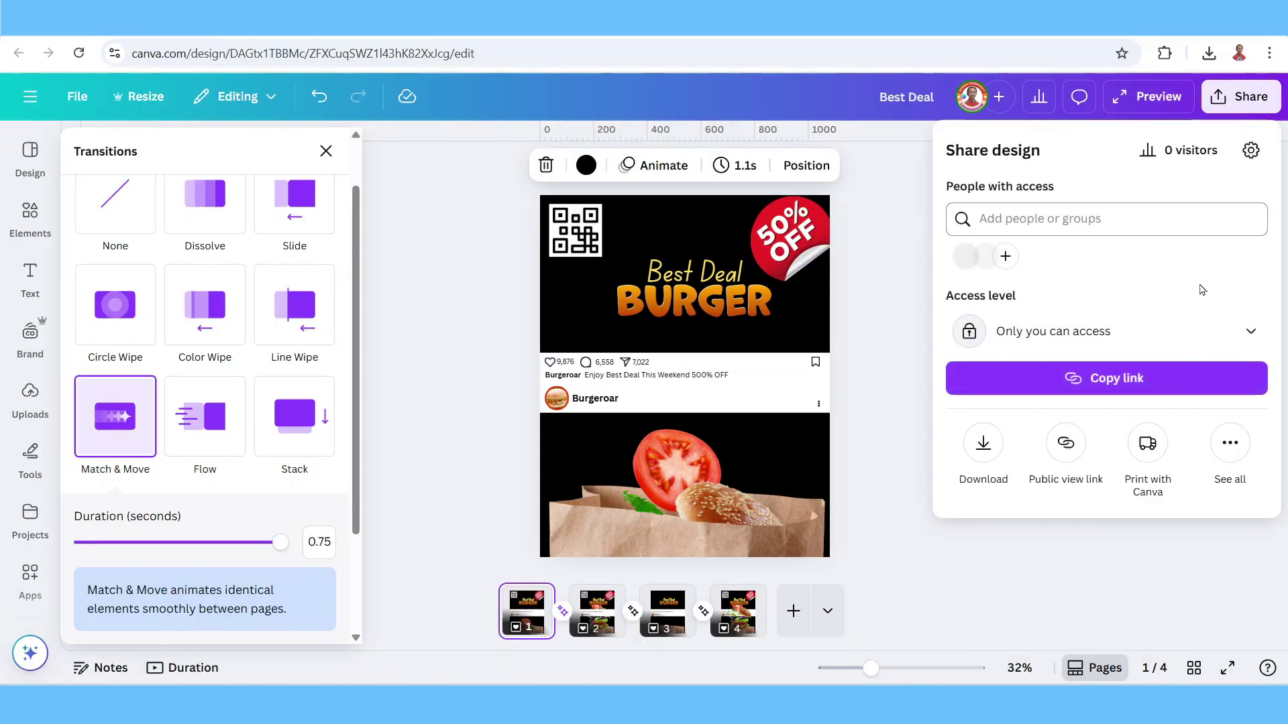
{"action": "left_click", "coordinate": [983, 446]}
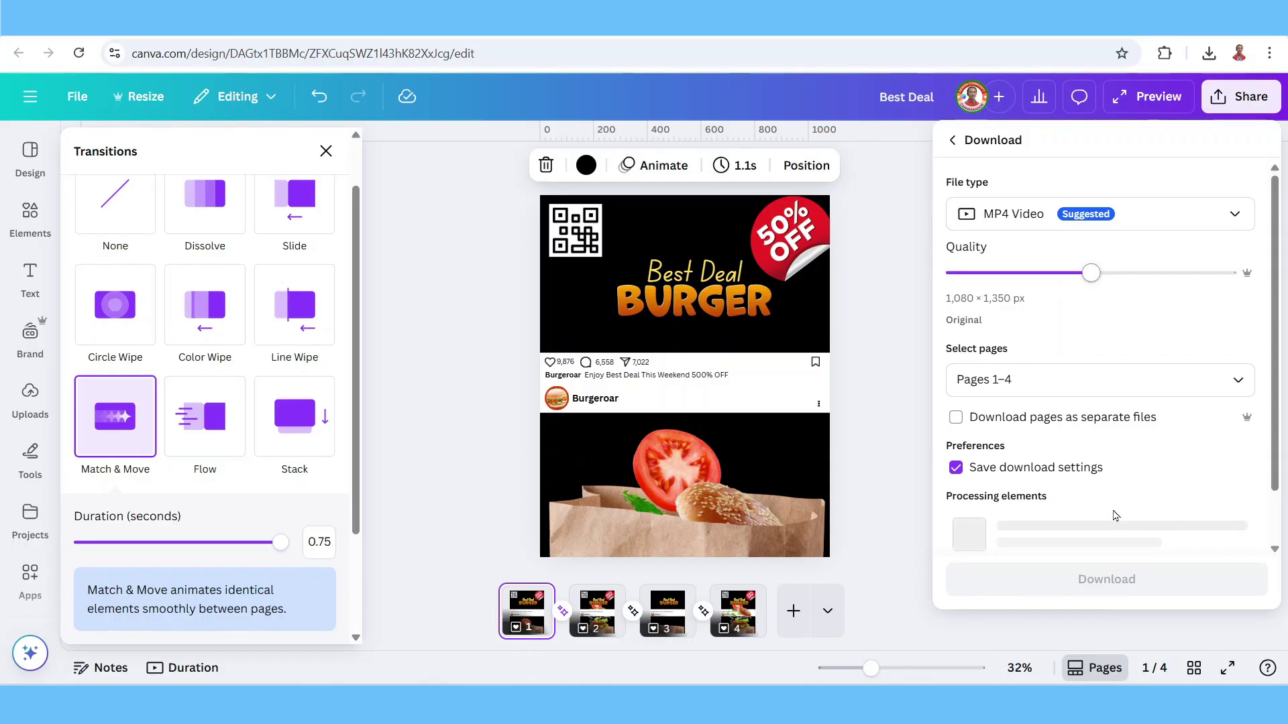
{"action": "left_click", "coordinate": [1108, 504]}
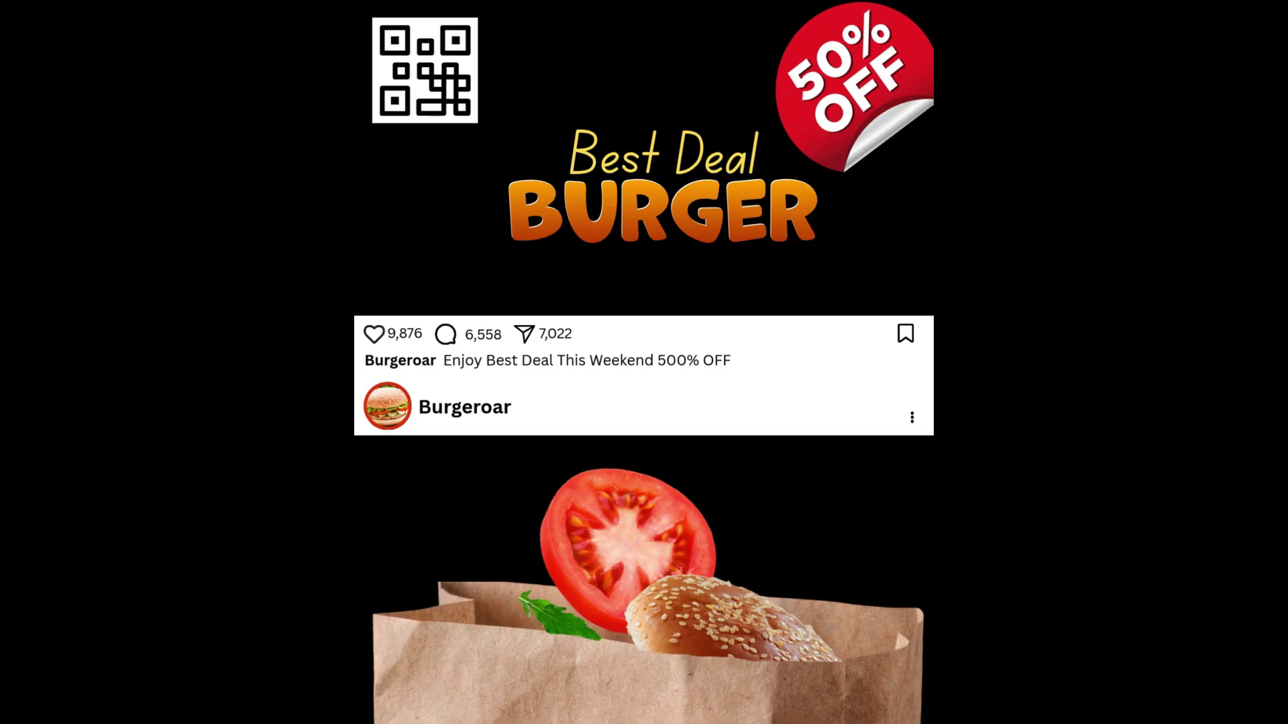